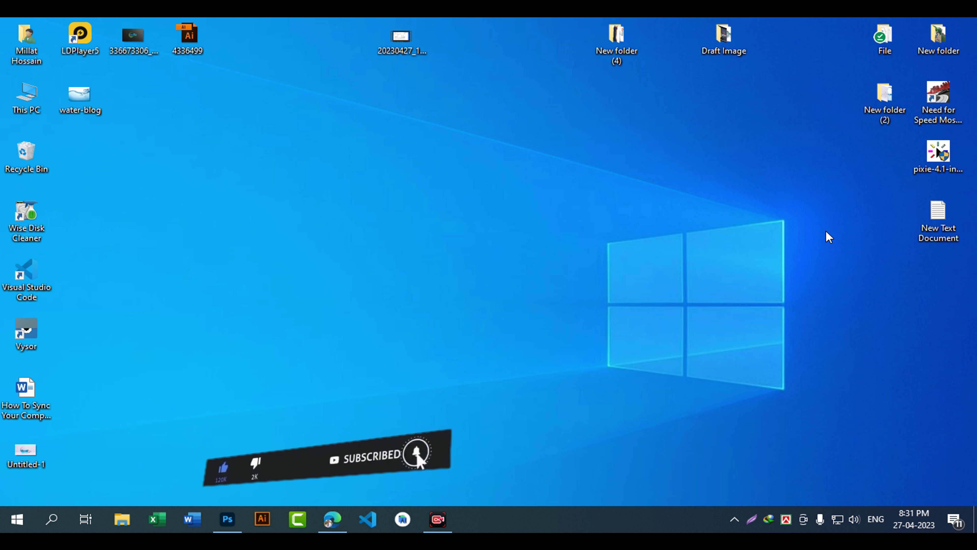
{"action": "right_click", "coordinate": [448, 230]}
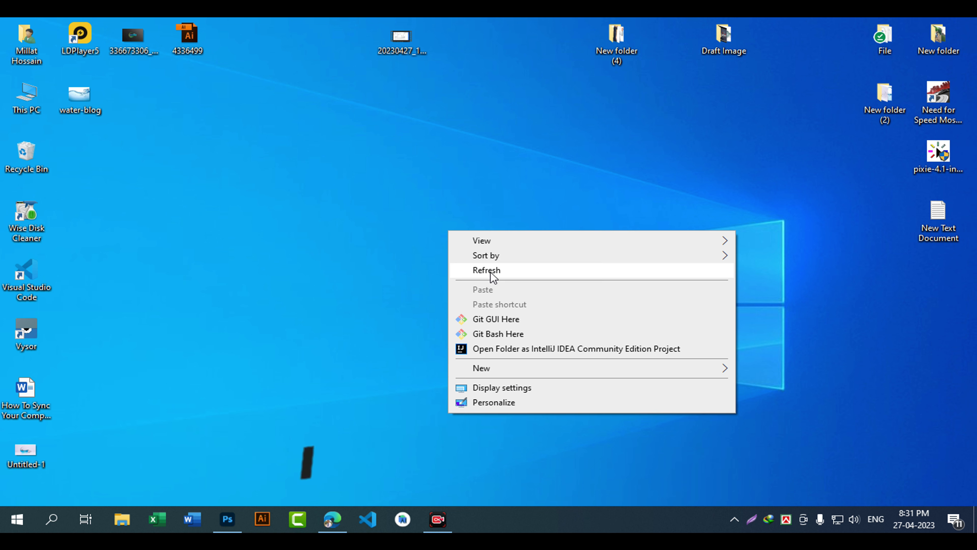
{"action": "left_click", "coordinate": [491, 272]}
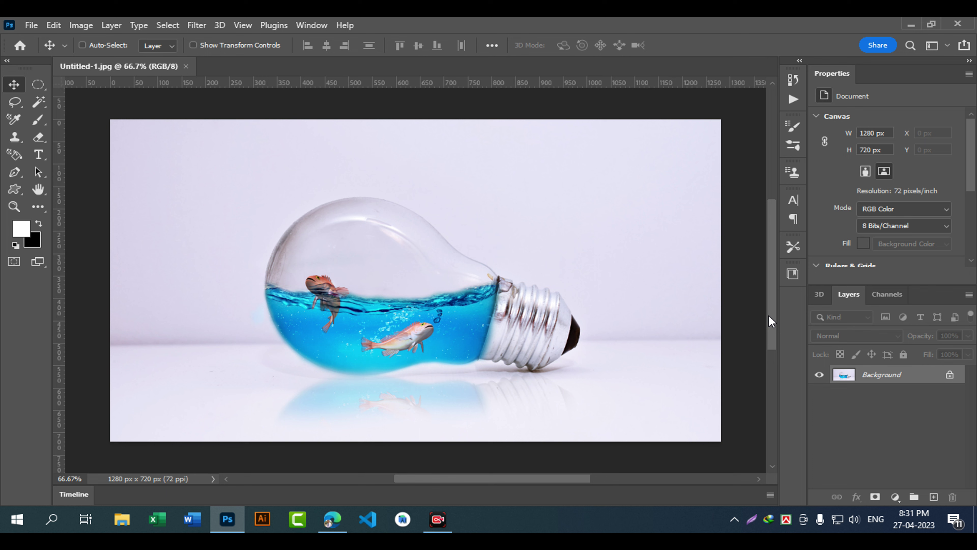
Step: Look over the source images in the desktop's New folder (2), including the light bulb photo
{"action": "left_click", "coordinate": [909, 24]}
{"action": "double_click", "coordinate": [885, 104]}
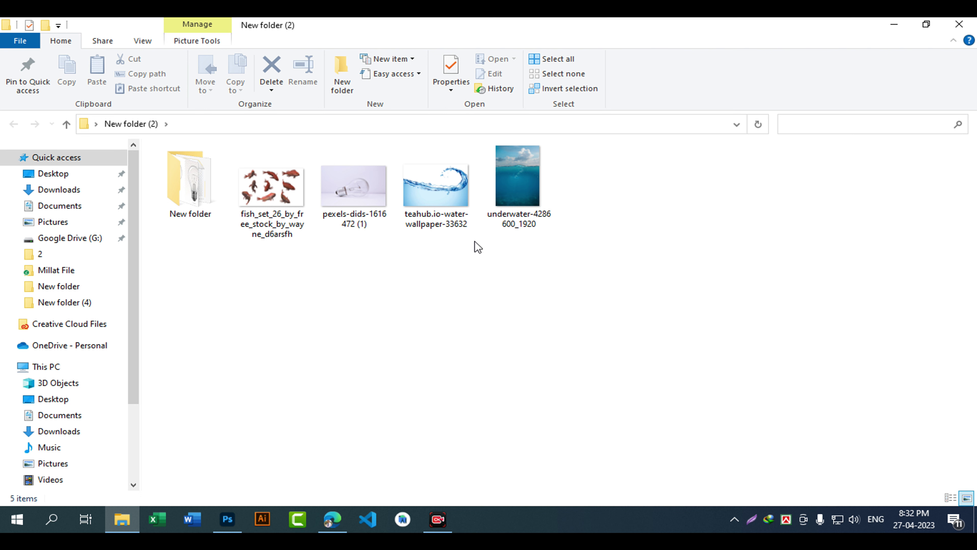
{"action": "left_click", "coordinate": [358, 185]}
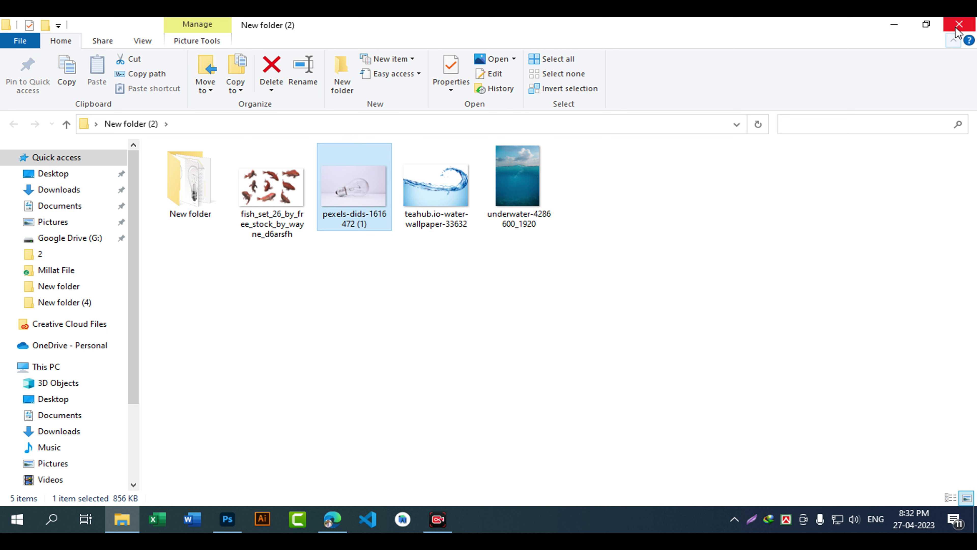
{"action": "left_click", "coordinate": [893, 32]}
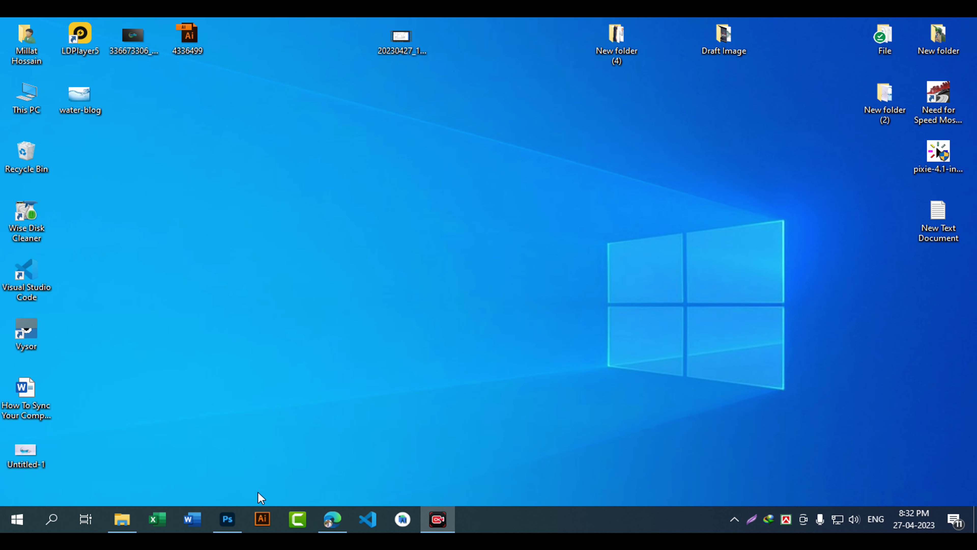
Step: Switch to Photoshop and open the bulb photo pexels-dids-1616472 (1) from New folder (2) on the desktop
{"action": "left_click", "coordinate": [218, 519]}
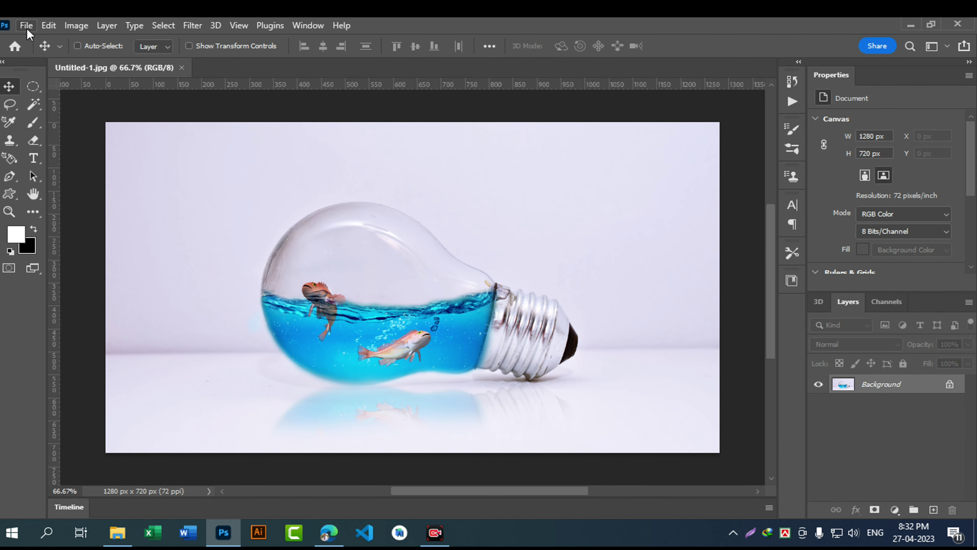
{"action": "left_click", "coordinate": [26, 26]}
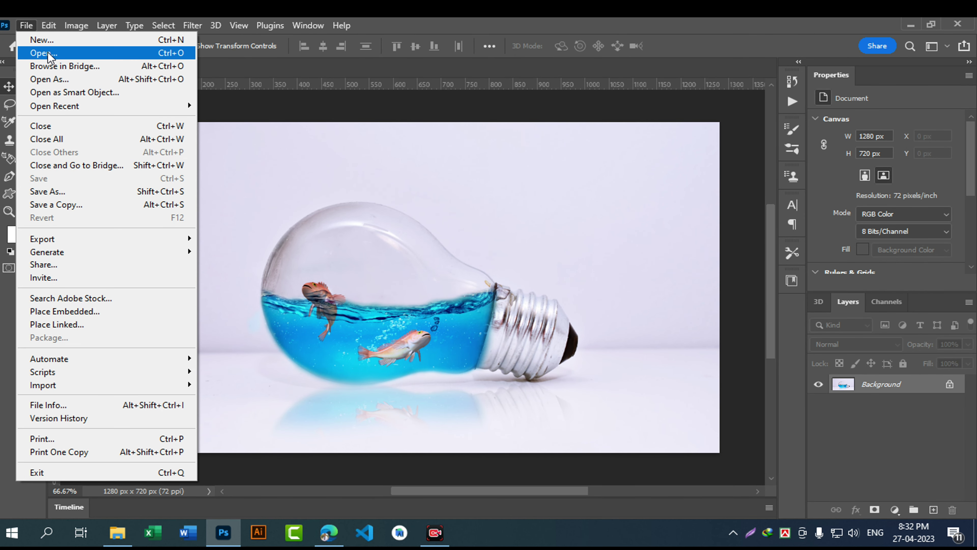
{"action": "left_click", "coordinate": [33, 53]}
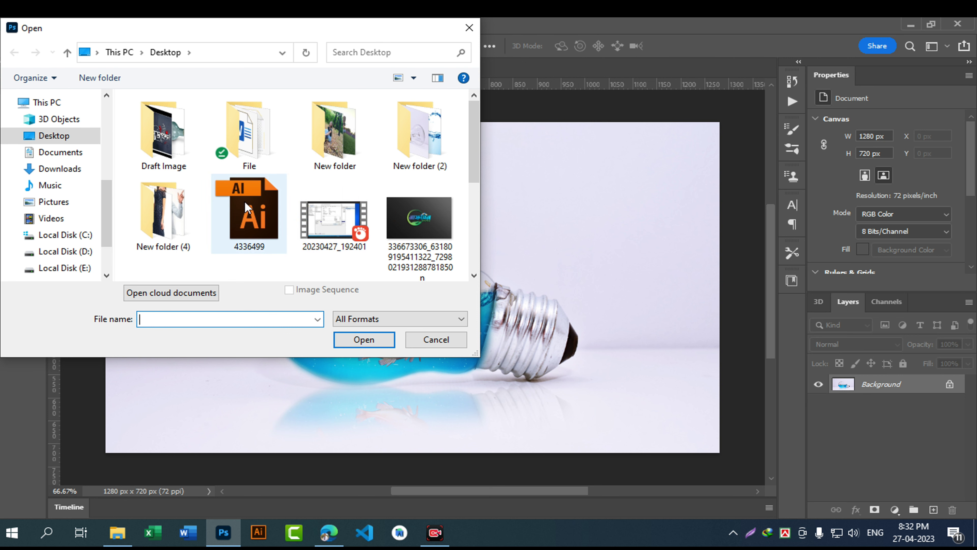
{"action": "double_click", "coordinate": [420, 130]}
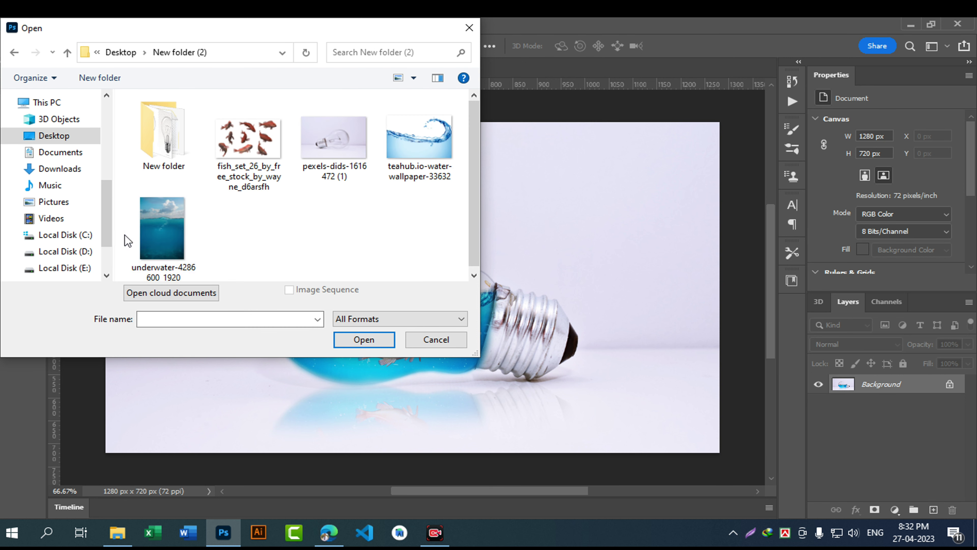
{"action": "double_click", "coordinate": [356, 161]}
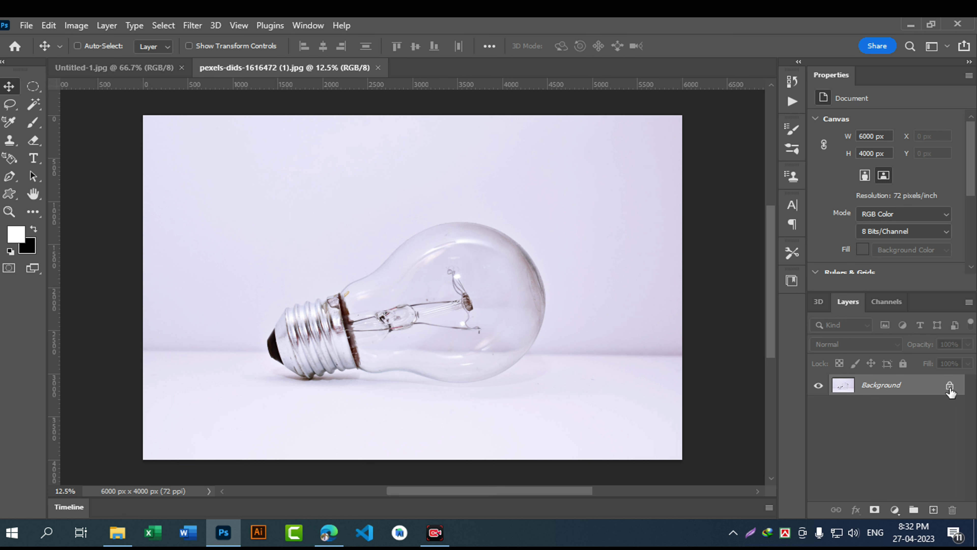
Step: Unlock the Background layer and put the bulb photo into Free Transform
{"action": "left_click", "coordinate": [951, 386]}
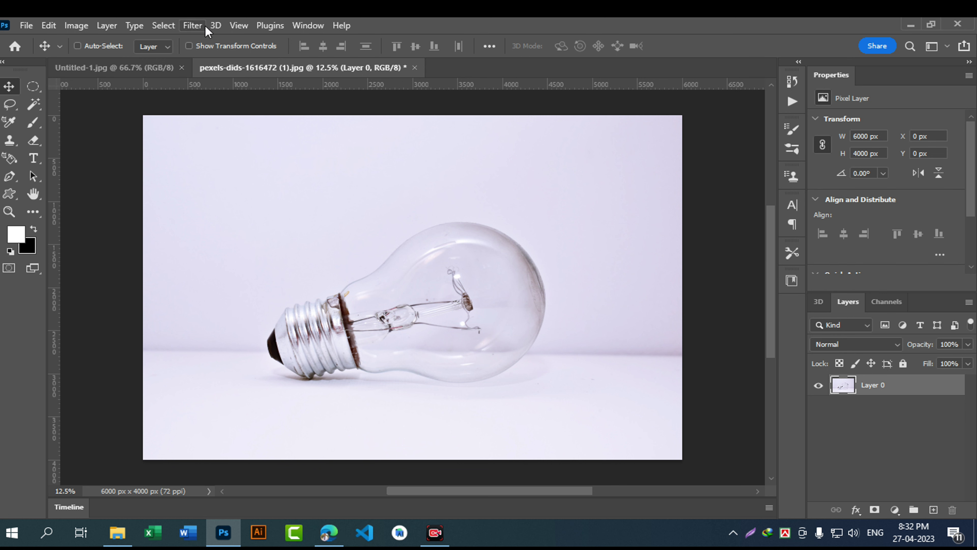
{"action": "key", "text": "ctrl"}
{"action": "key", "text": "ctrl+t"}
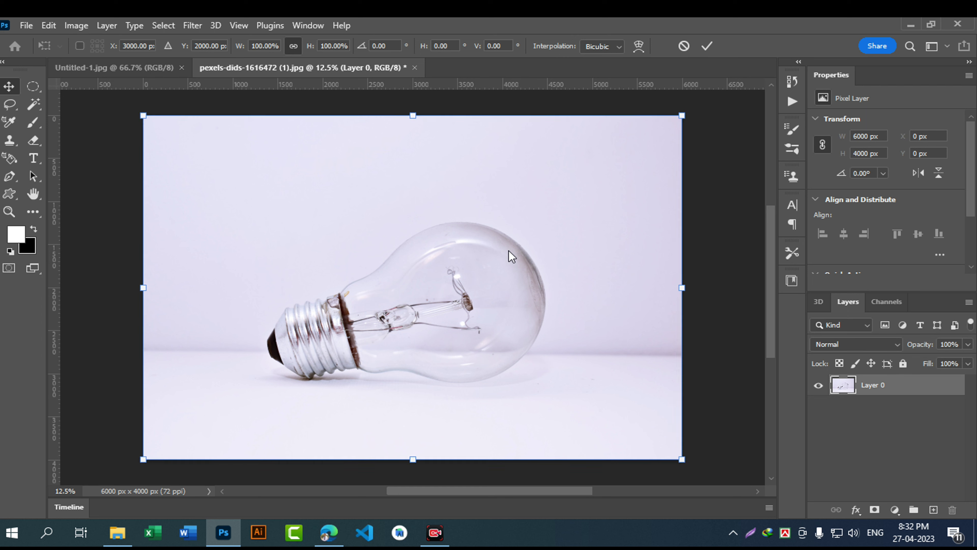
{"action": "right_click", "coordinate": [502, 175]}
{"action": "left_click", "coordinate": [569, 458]}
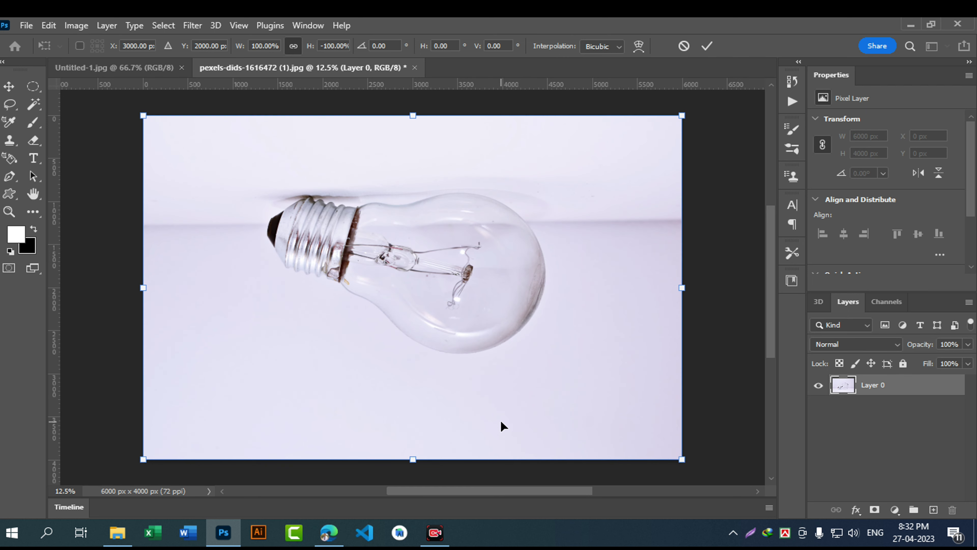
{"action": "key", "text": "ctrl+z"}
Step: Flip the bulb photo horizontally and commit the transform
{"action": "right_click", "coordinate": [564, 210]}
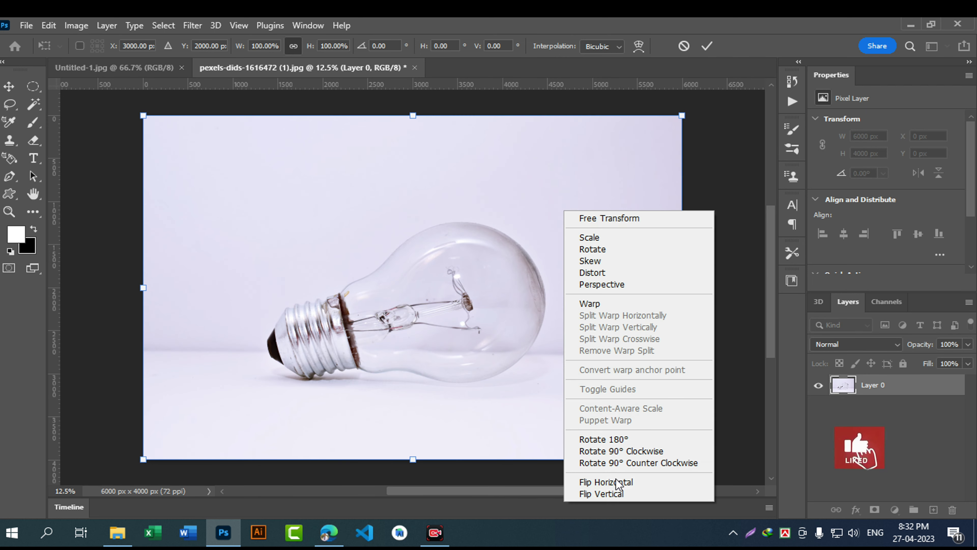
{"action": "left_click", "coordinate": [605, 482]}
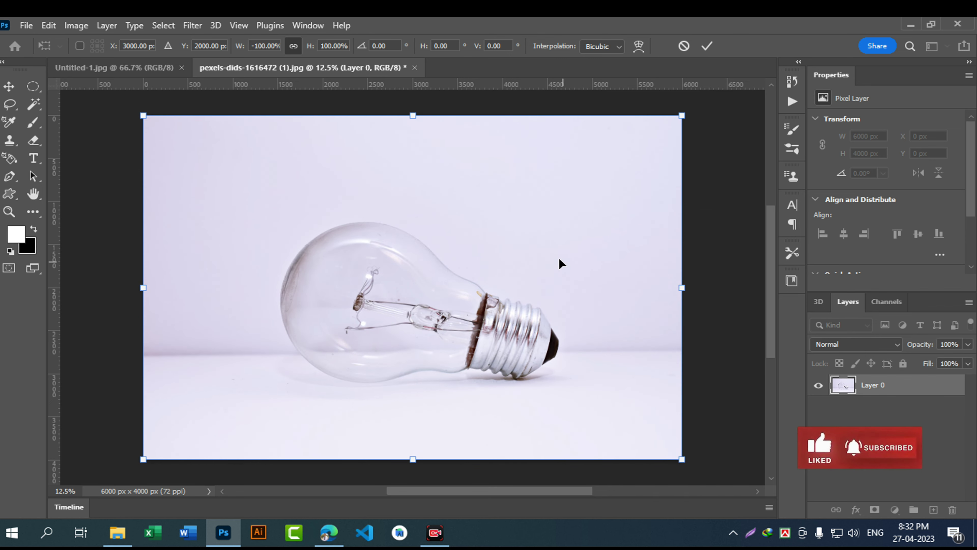
{"action": "left_click", "coordinate": [708, 45]}
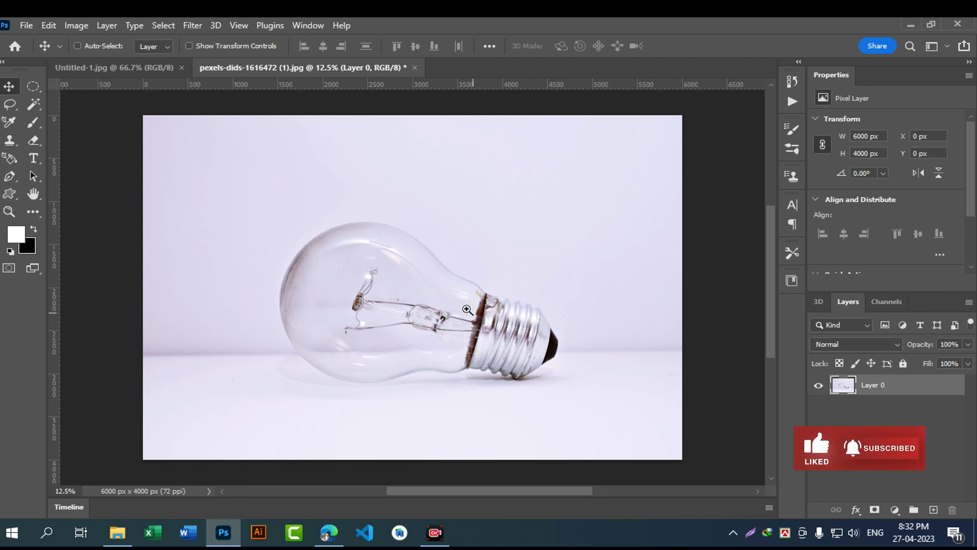
Step: Lasso the front part of the filament inside the glass and remove it with a Content-Aware fill
{"action": "scroll", "coordinate": [471, 316], "scroll_direction": "up", "scroll_amount": 1}
{"action": "left_click_drag", "start_coordinate": [471, 317], "coordinate": [468, 288]}
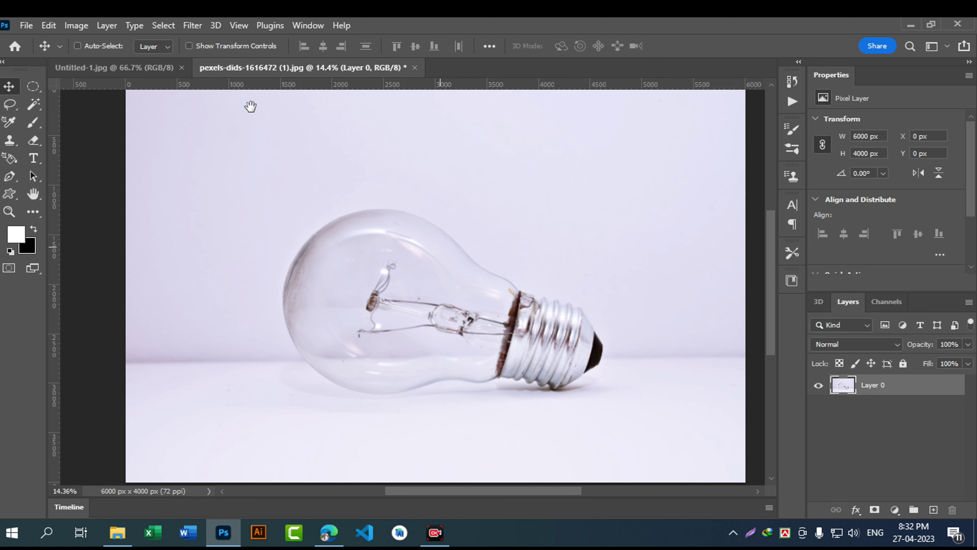
{"action": "left_click", "coordinate": [9, 105]}
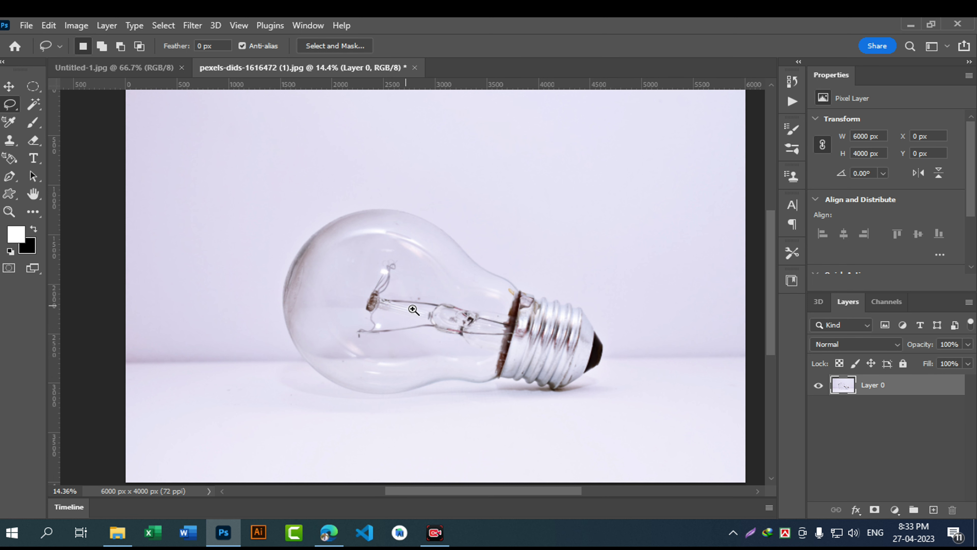
{"action": "scroll", "coordinate": [407, 307], "scroll_direction": "up", "scroll_amount": 6}
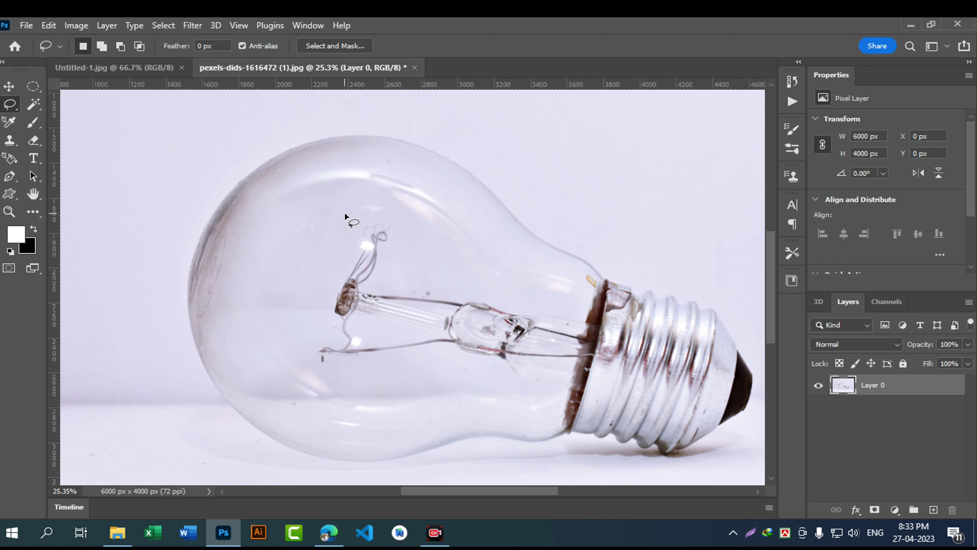
{"action": "mouse_move", "coordinate": [341, 225]}
{"action": "left_mouse_down"}
{"action": "mouse_move", "coordinate": [397, 215]}
{"action": "mouse_move", "coordinate": [420, 229]}
{"action": "mouse_move", "coordinate": [453, 274]}
{"action": "mouse_move", "coordinate": [463, 313]}
{"action": "mouse_move", "coordinate": [450, 371]}
{"action": "mouse_move", "coordinate": [345, 388]}
{"action": "mouse_move", "coordinate": [319, 382]}
{"action": "mouse_move", "coordinate": [300, 344]}
{"action": "mouse_move", "coordinate": [342, 231]}
{"action": "left_mouse_up"}
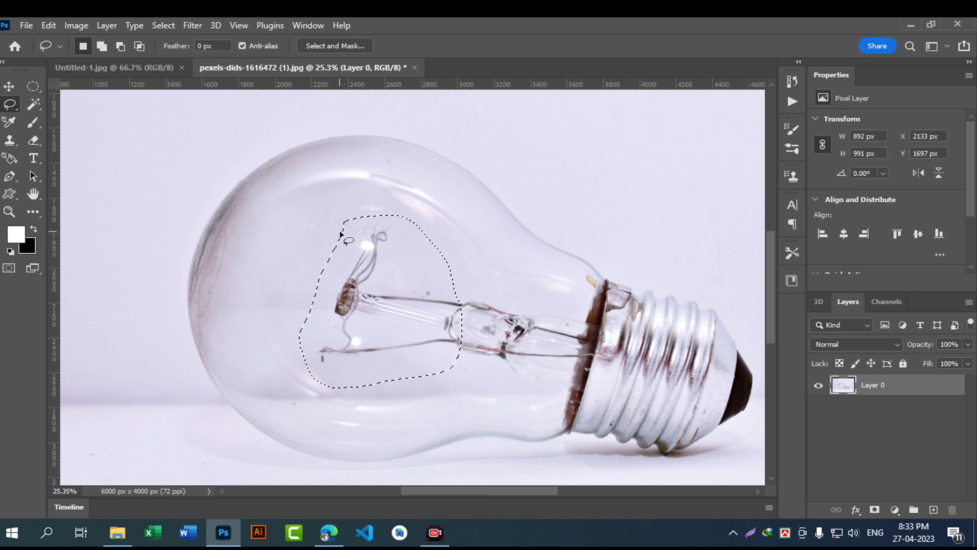
{"action": "left_click", "coordinate": [49, 25]}
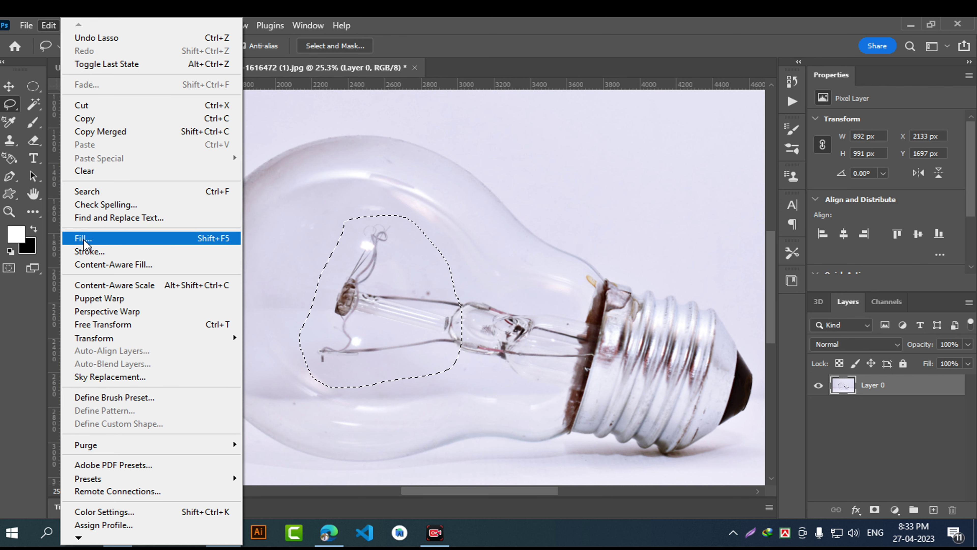
{"action": "left_click", "coordinate": [109, 245]}
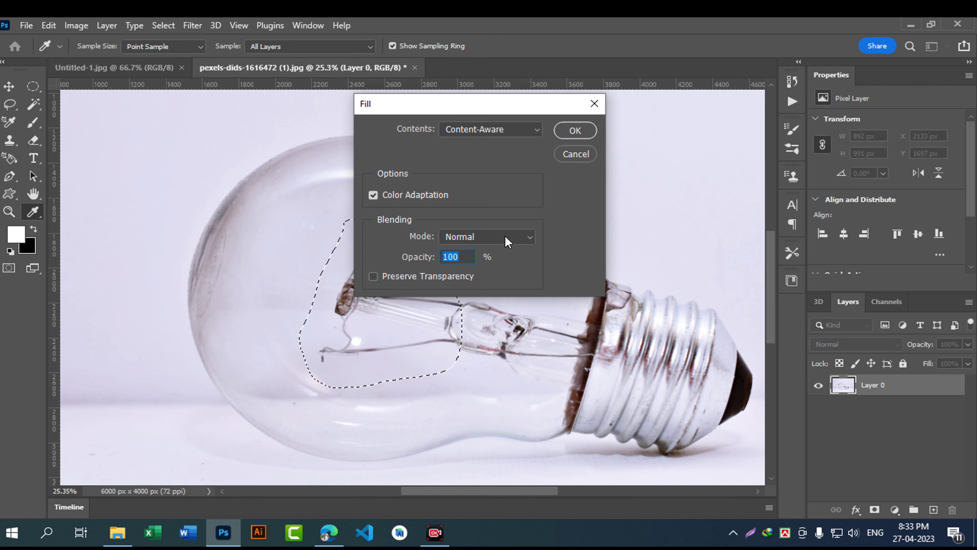
{"action": "left_click", "coordinate": [484, 131]}
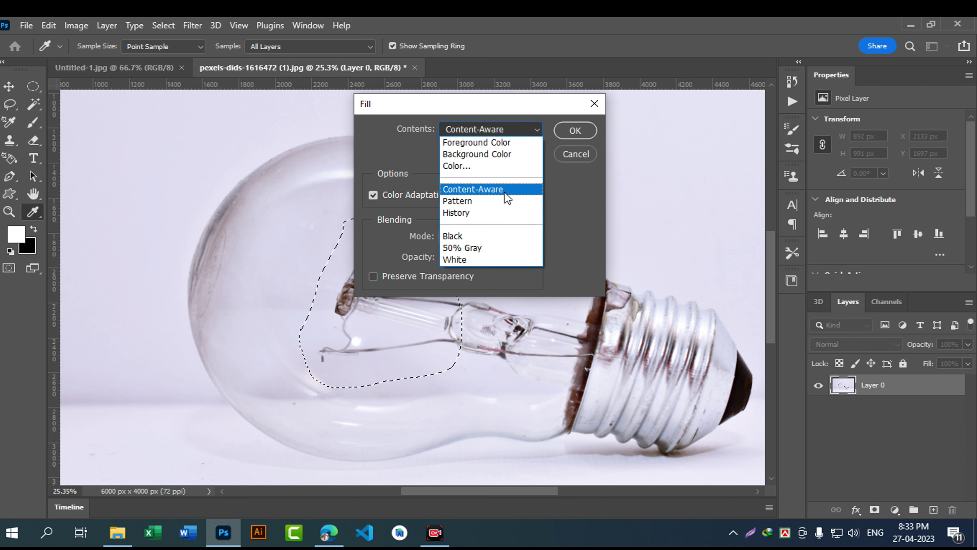
{"action": "left_click", "coordinate": [467, 189]}
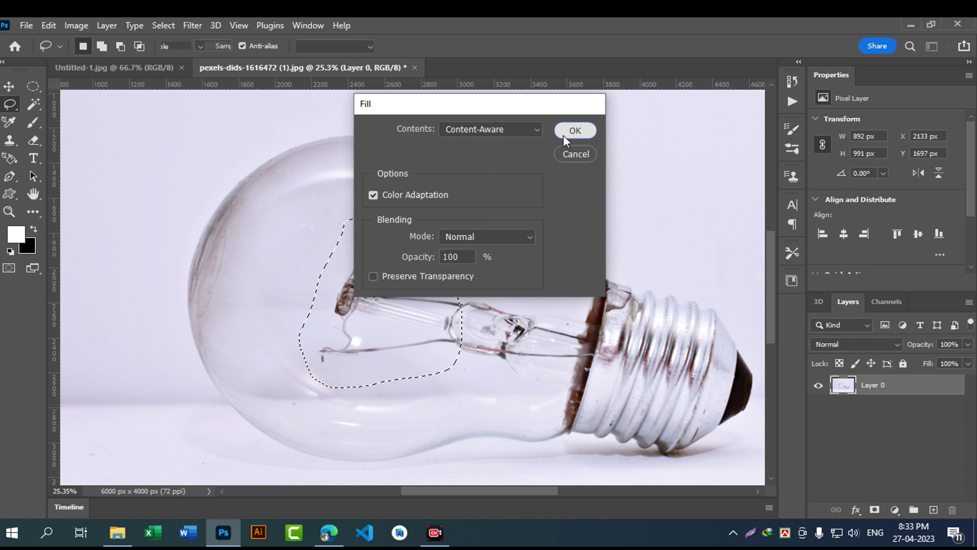
{"action": "left_click", "coordinate": [575, 131]}
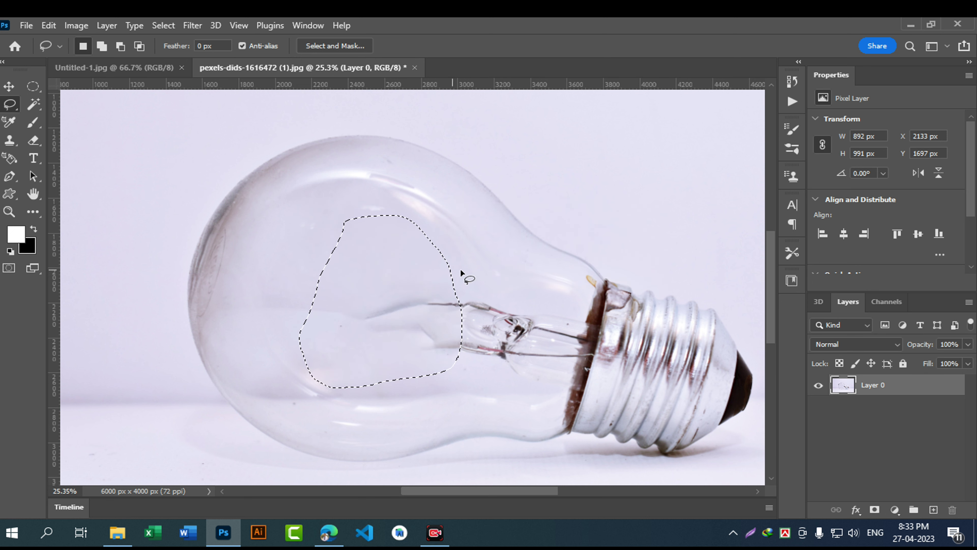
Step: Lasso the remaining filament and its glass mount up to the metal base, remove them with a Content-Aware fill, and deselect
{"action": "mouse_move", "coordinate": [467, 270]}
{"action": "left_mouse_down"}
{"action": "mouse_move", "coordinate": [422, 274]}
{"action": "mouse_move", "coordinate": [380, 325]}
{"action": "mouse_move", "coordinate": [405, 360]}
{"action": "mouse_move", "coordinate": [548, 384]}
{"action": "mouse_move", "coordinate": [569, 372]}
{"action": "mouse_move", "coordinate": [580, 323]}
{"action": "mouse_move", "coordinate": [456, 270]}
{"action": "left_mouse_up"}
{"action": "left_click", "coordinate": [52, 25]}
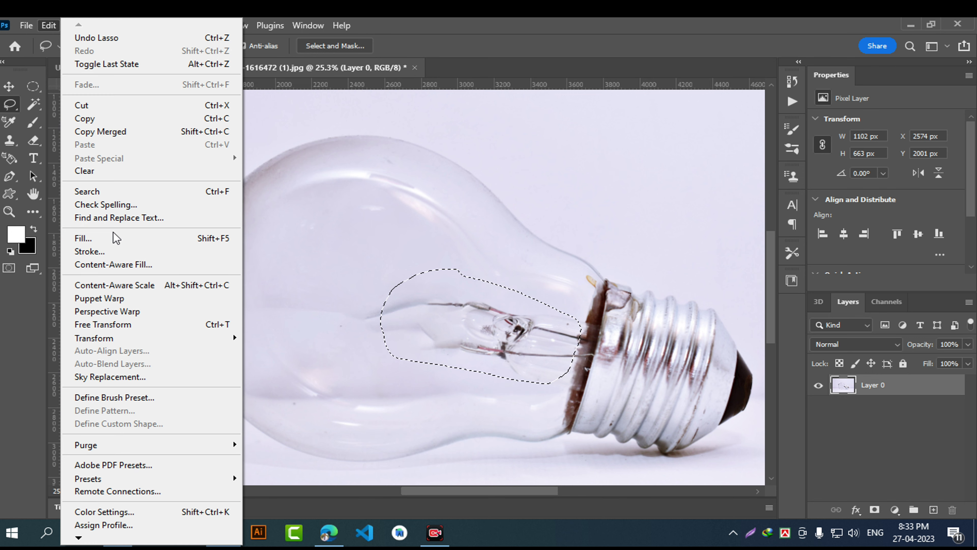
{"action": "left_click", "coordinate": [83, 238]}
{"action": "left_click", "coordinate": [586, 135]}
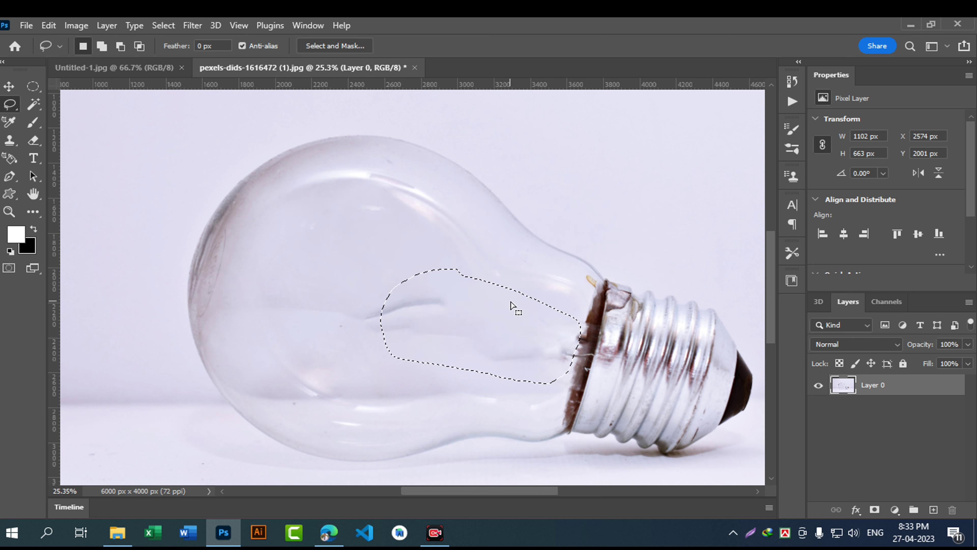
{"action": "key", "text": "ctrl+d"}
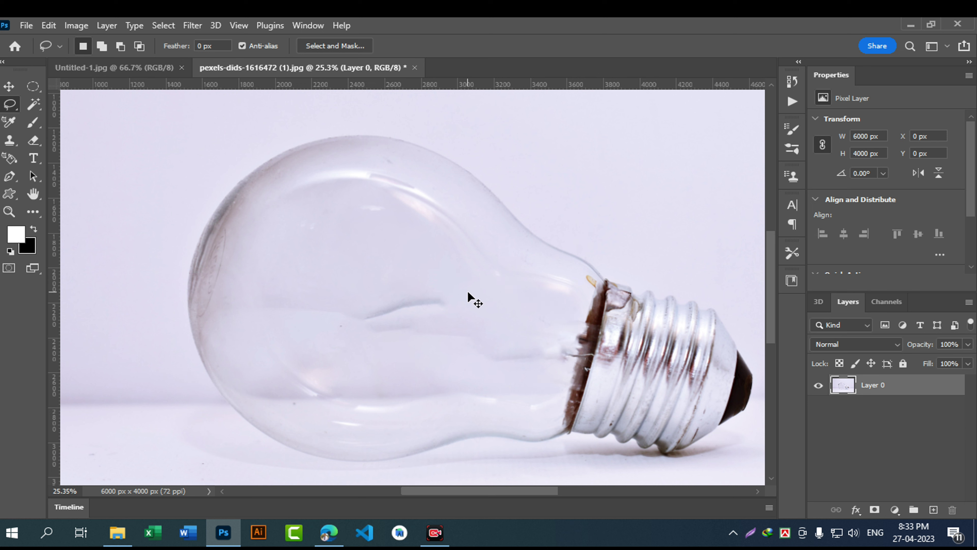
Step: Lasso the leftover dark streak in the middle of the bulb and remove it with a Content-Aware fill
{"action": "mouse_move", "coordinate": [430, 277]}
{"action": "left_mouse_down"}
{"action": "mouse_move", "coordinate": [311, 310]}
{"action": "mouse_move", "coordinate": [436, 284]}
{"action": "mouse_move", "coordinate": [416, 269]}
{"action": "left_mouse_up"}
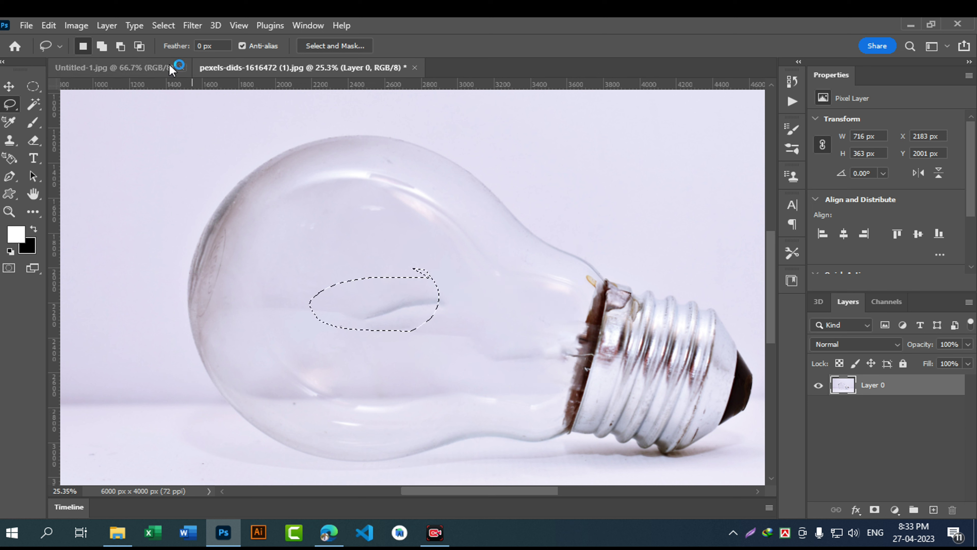
{"action": "left_click", "coordinate": [48, 25]}
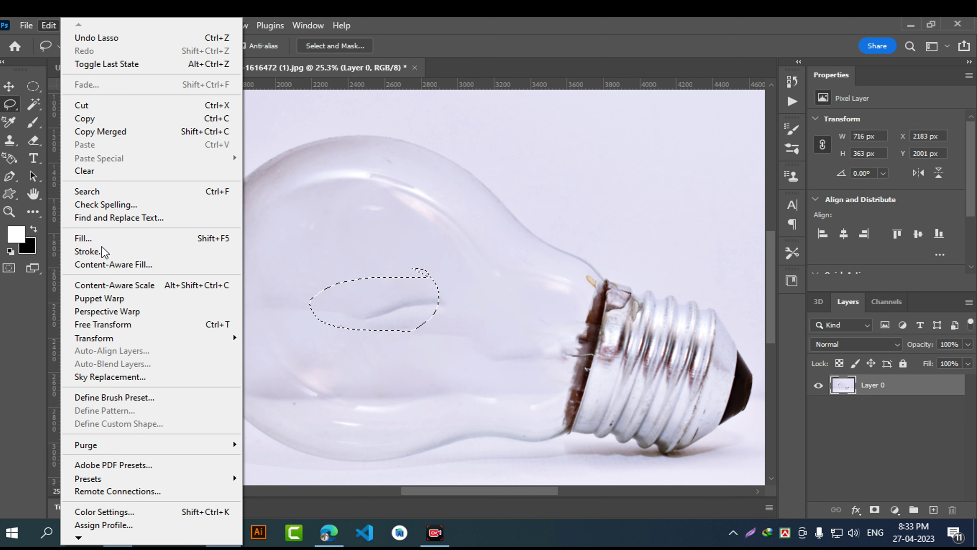
{"action": "left_click", "coordinate": [83, 238]}
{"action": "left_click", "coordinate": [587, 131]}
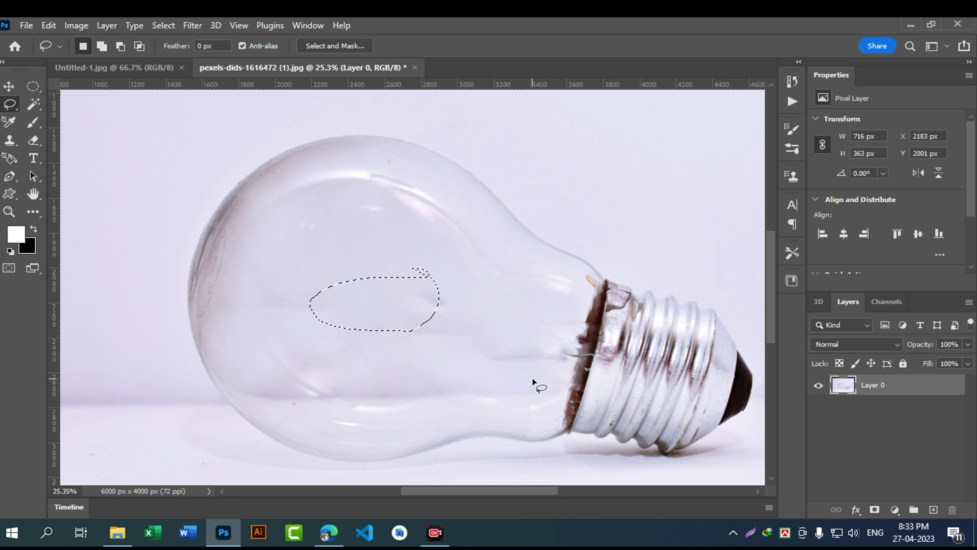
Step: Lasso the wire residue in the glass beside the metal base, remove it with a Content-Aware fill, and deselect
{"action": "mouse_move", "coordinate": [549, 316]}
{"action": "left_mouse_down"}
{"action": "mouse_move", "coordinate": [467, 354]}
{"action": "mouse_move", "coordinate": [520, 369]}
{"action": "mouse_move", "coordinate": [568, 363]}
{"action": "mouse_move", "coordinate": [577, 317]}
{"action": "mouse_move", "coordinate": [528, 313]}
{"action": "left_mouse_up"}
{"action": "left_click", "coordinate": [48, 25]}
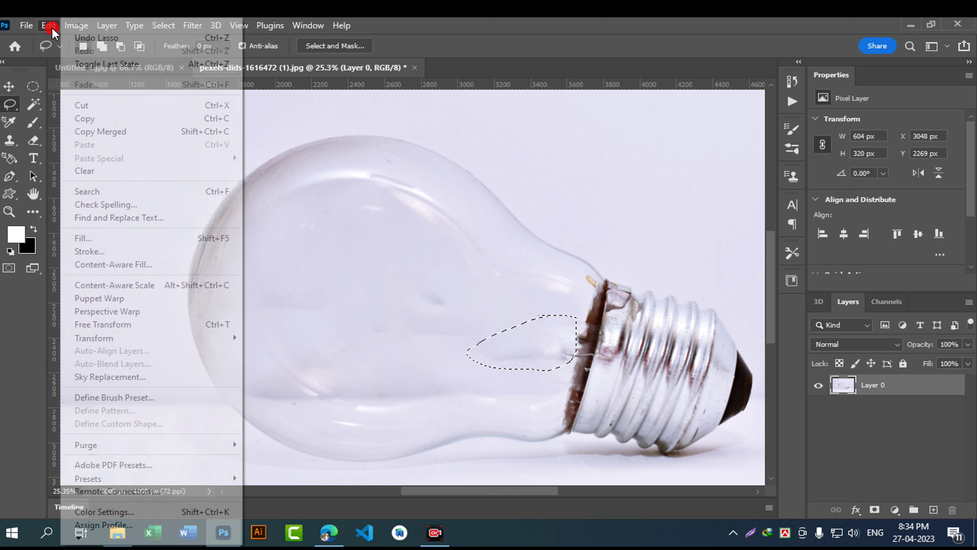
{"action": "left_click", "coordinate": [83, 238]}
{"action": "left_click", "coordinate": [574, 131]}
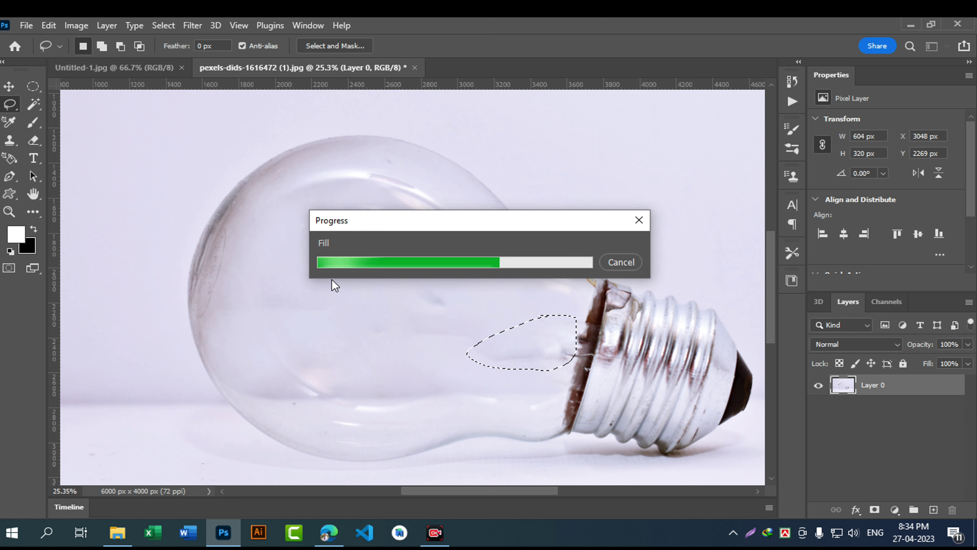
{"action": "key", "text": "ctrl+d"}
Step: Place the underwater-4286600_1920 image as an embedded object in the bulb document
{"action": "left_click_drag", "start_coordinate": [588, 364], "coordinate": [524, 277]}
{"action": "left_click_drag", "start_coordinate": [604, 338], "coordinate": [514, 342]}
{"action": "left_click_drag", "start_coordinate": [603, 330], "coordinate": [549, 316]}
{"action": "left_click_drag", "start_coordinate": [468, 312], "coordinate": [482, 310]}
{"action": "left_click", "coordinate": [26, 25]}
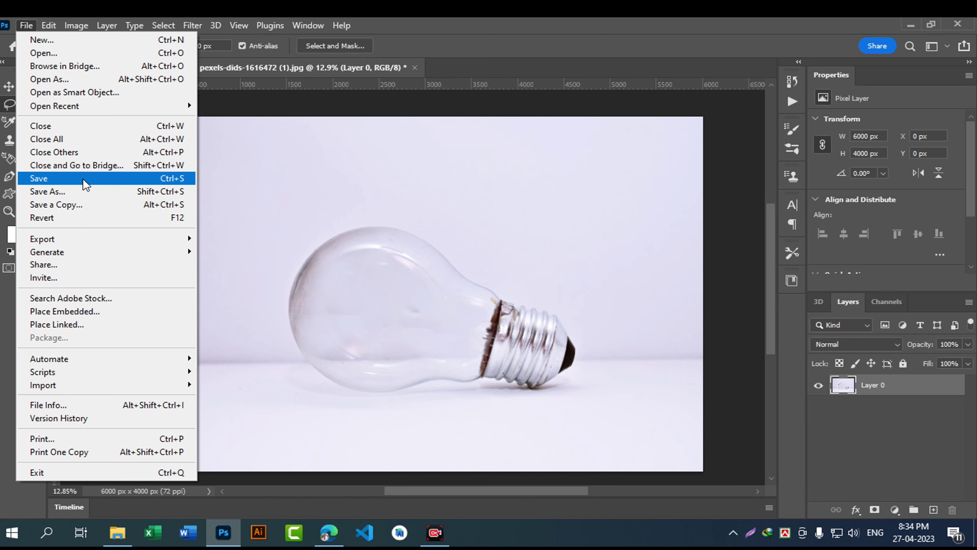
{"action": "left_click", "coordinate": [94, 311]}
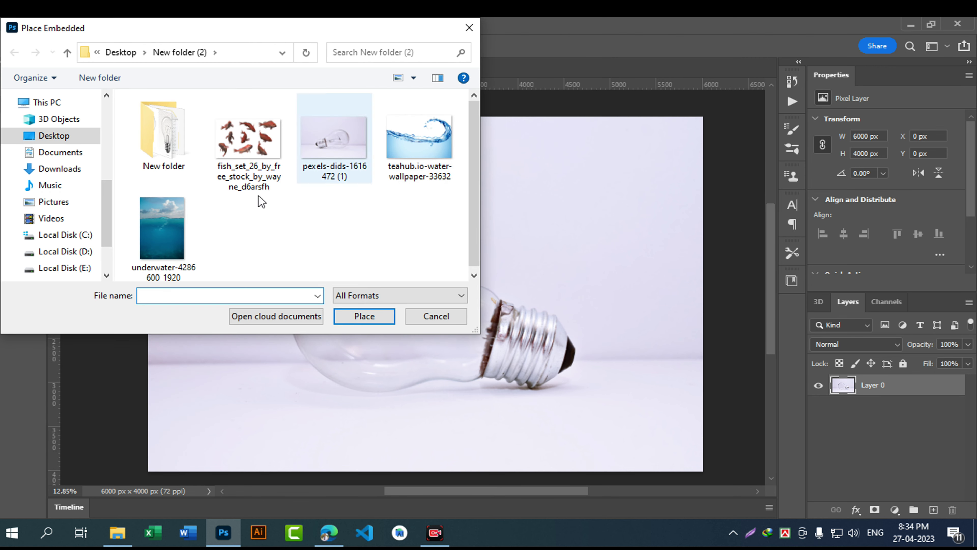
{"action": "left_click", "coordinate": [162, 230]}
{"action": "left_click", "coordinate": [364, 316]}
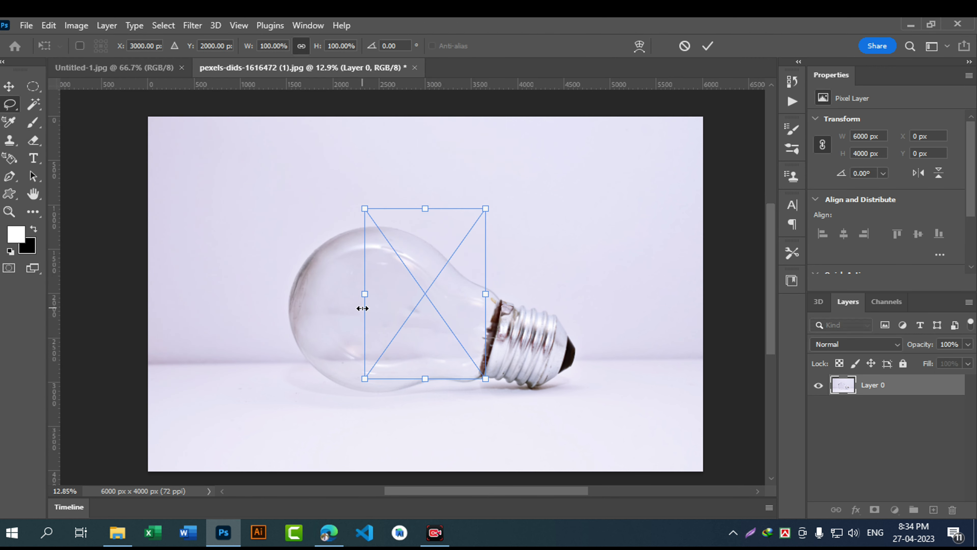
Step: Position the placed underwater image over the glass at about 138% scale and lower its opacity to about 24%
{"action": "left_click_drag", "start_coordinate": [424, 301], "coordinate": [348, 277]}
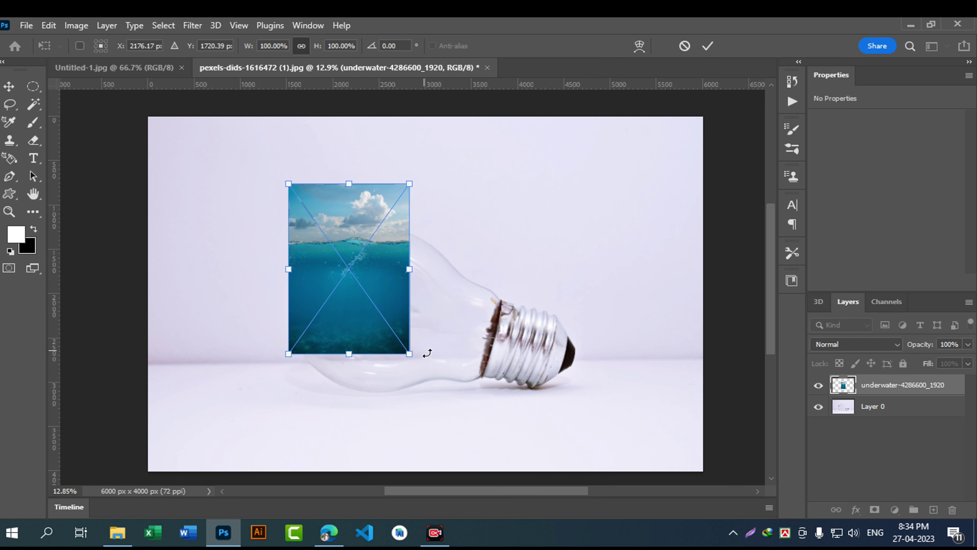
{"action": "left_click_drag", "start_coordinate": [415, 354], "coordinate": [477, 408]}
{"action": "left_click_drag", "start_coordinate": [398, 360], "coordinate": [410, 373]}
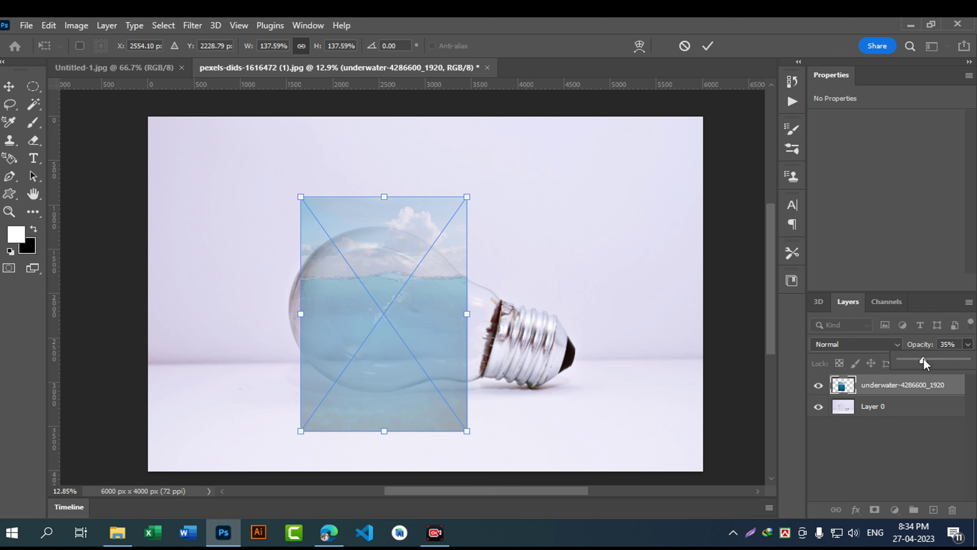
{"action": "left_click_drag", "start_coordinate": [918, 360], "coordinate": [916, 359]}
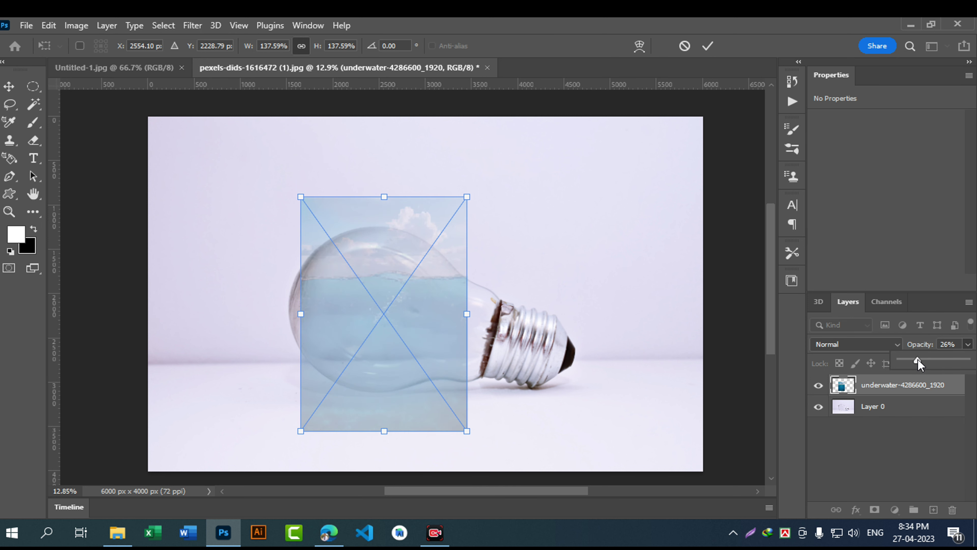
Step: Scale the underwater image to about 180% so it spans the glass, with the waterline across the bulb's middle, and commit the transform
{"action": "left_click_drag", "start_coordinate": [443, 341], "coordinate": [453, 274]}
{"action": "scroll", "coordinate": [475, 354], "scroll_direction": "up", "scroll_amount": 1}
{"action": "left_click_drag", "start_coordinate": [454, 399], "coordinate": [498, 461]}
{"action": "left_click_drag", "start_coordinate": [438, 378], "coordinate": [434, 367]}
{"action": "left_click_drag", "start_coordinate": [490, 449], "coordinate": [508, 460]}
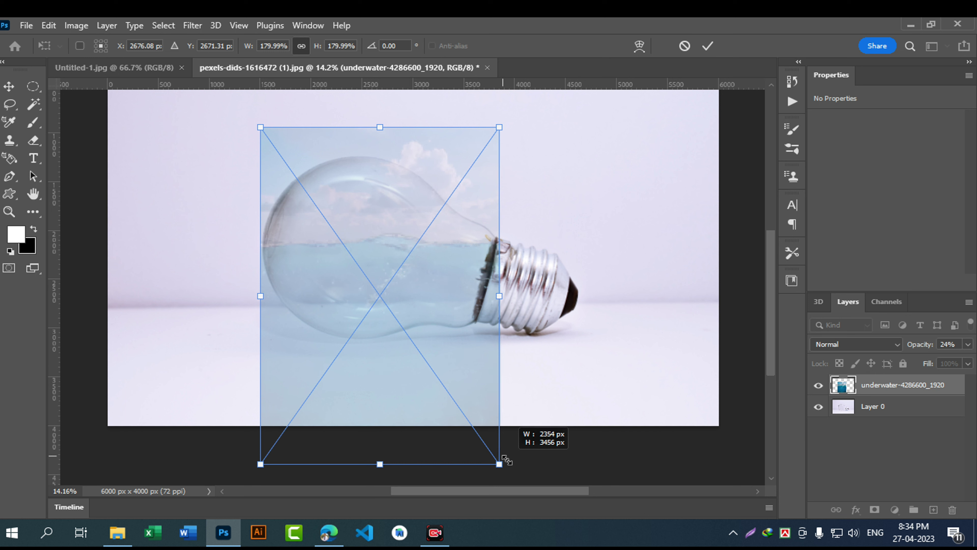
{"action": "left_click_drag", "start_coordinate": [420, 356], "coordinate": [423, 355]}
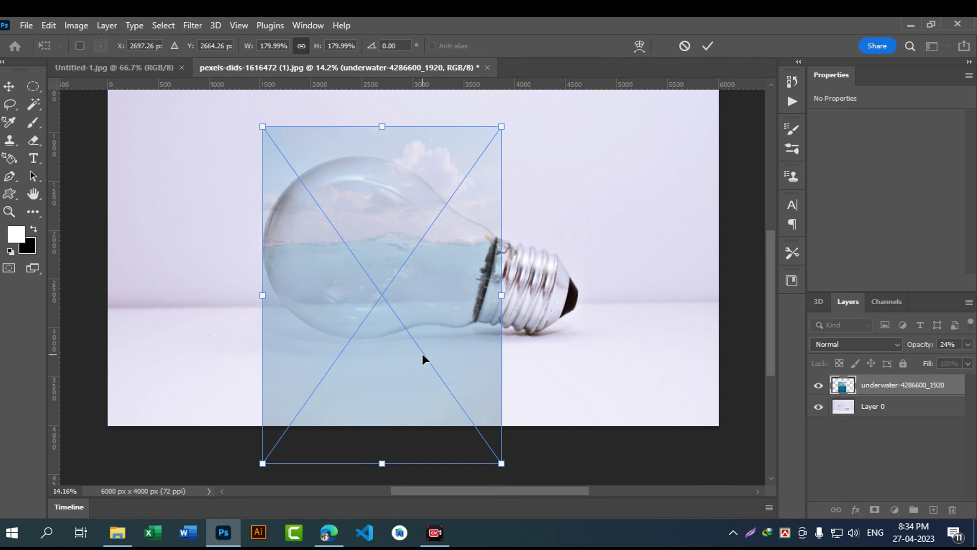
{"action": "left_click", "coordinate": [708, 47]}
Step: Add a layer mask to the underwater layer and make it active for editing
{"action": "key", "text": "l"}
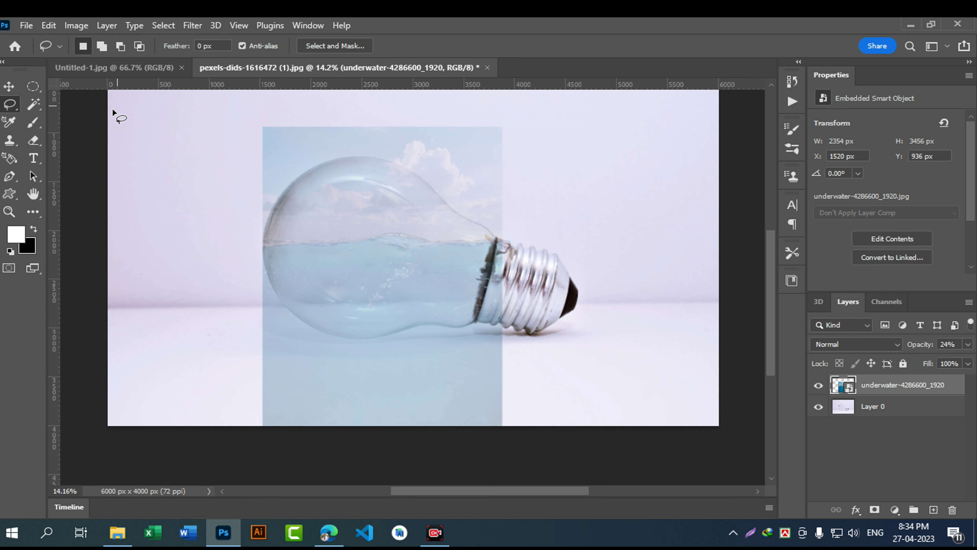
{"action": "left_click", "coordinate": [12, 90]}
{"action": "mouse_move", "coordinate": [563, 304]}
{"action": "left_mouse_down"}
{"action": "mouse_move", "coordinate": [562, 293]}
{"action": "mouse_move", "coordinate": [579, 297]}
{"action": "left_mouse_up"}
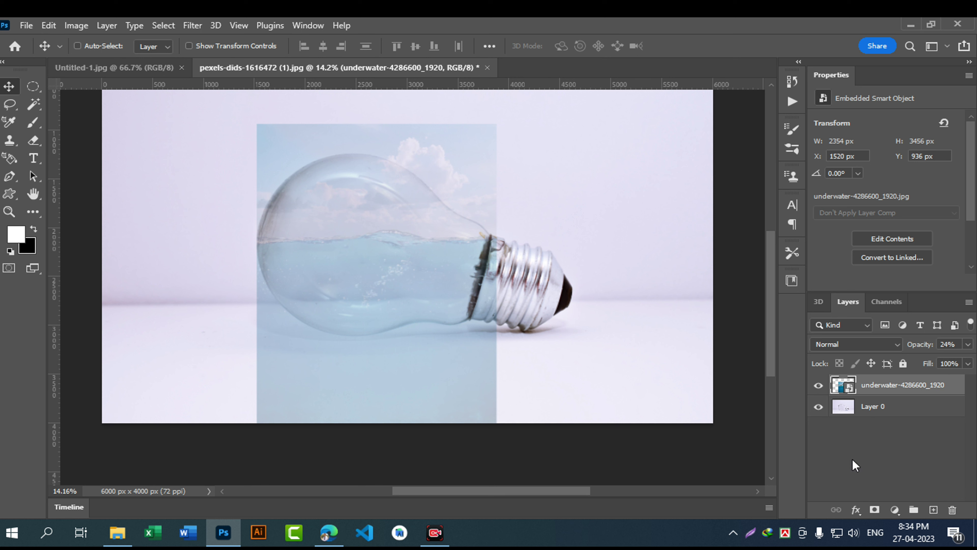
{"action": "left_click", "coordinate": [876, 510]}
{"action": "left_click", "coordinate": [885, 388]}
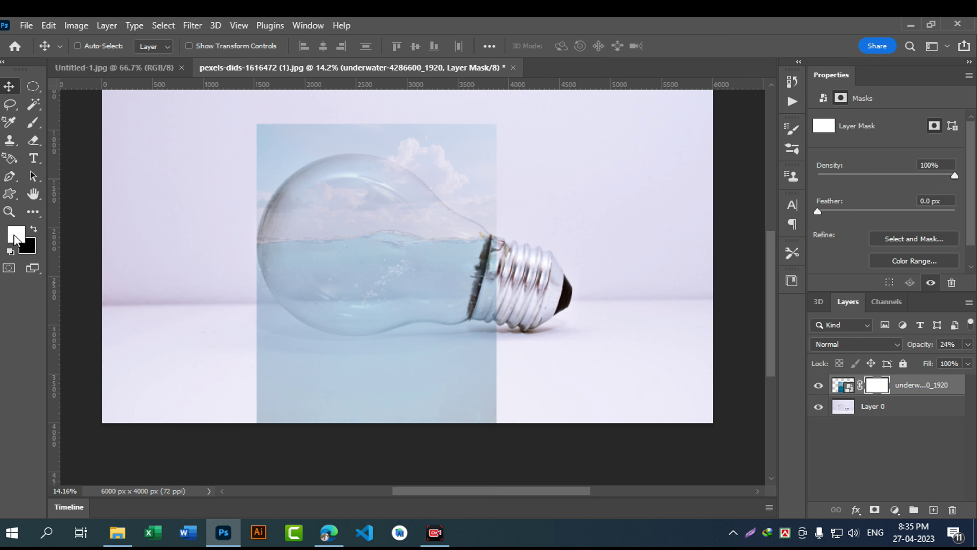
Step: Brush black on the layer mask to hide the sky above the waterline, both inside and around the bulb
{"action": "left_click", "coordinate": [33, 122]}
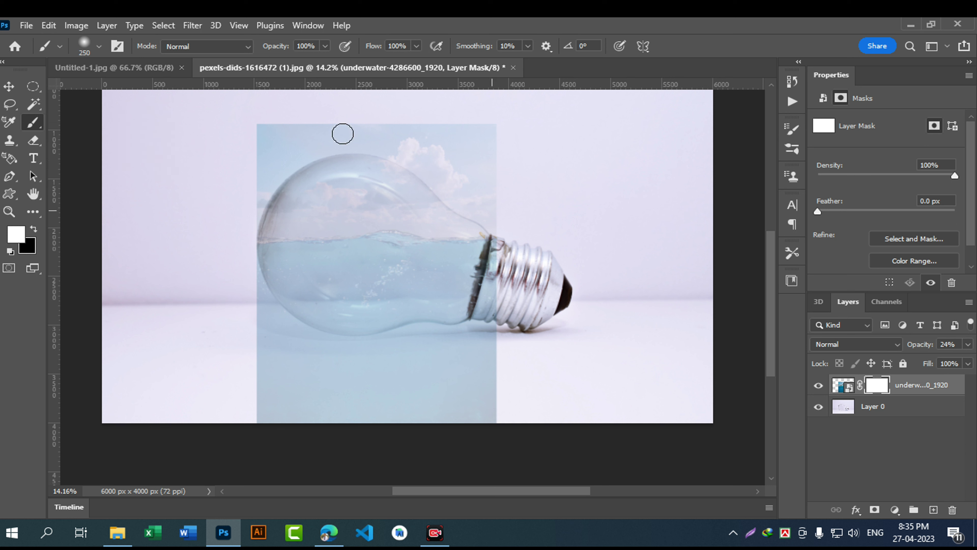
{"action": "left_click", "coordinate": [34, 229]}
{"action": "mouse_move", "coordinate": [459, 139]}
{"action": "left_mouse_down"}
{"action": "mouse_move", "coordinate": [378, 141]}
{"action": "mouse_move", "coordinate": [466, 186]}
{"action": "mouse_move", "coordinate": [456, 221]}
{"action": "left_mouse_up"}
{"action": "left_click_drag", "start_coordinate": [439, 181], "coordinate": [457, 218]}
{"action": "left_click_drag", "start_coordinate": [248, 198], "coordinate": [631, 111]}
{"action": "mouse_move", "coordinate": [102, 141]}
{"action": "left_mouse_down"}
{"action": "mouse_move", "coordinate": [183, 134]}
{"action": "mouse_move", "coordinate": [139, 120]}
{"action": "mouse_move", "coordinate": [170, 117]}
{"action": "mouse_move", "coordinate": [174, 162]}
{"action": "mouse_move", "coordinate": [117, 192]}
{"action": "mouse_move", "coordinate": [167, 223]}
{"action": "mouse_move", "coordinate": [146, 232]}
{"action": "mouse_move", "coordinate": [174, 212]}
{"action": "left_mouse_up"}
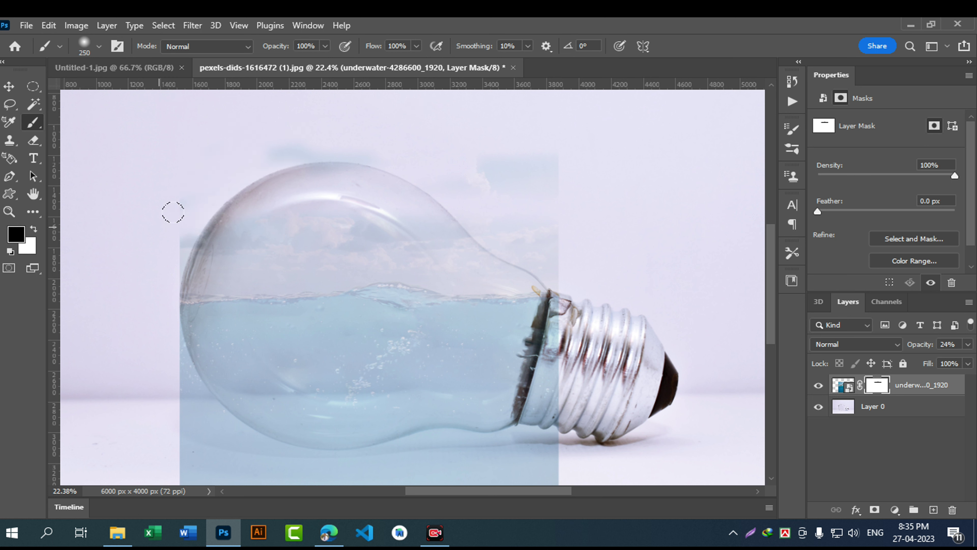
{"action": "mouse_move", "coordinate": [280, 255]}
{"action": "left_mouse_down"}
{"action": "mouse_move", "coordinate": [408, 226]}
{"action": "mouse_move", "coordinate": [387, 192]}
{"action": "left_mouse_up"}
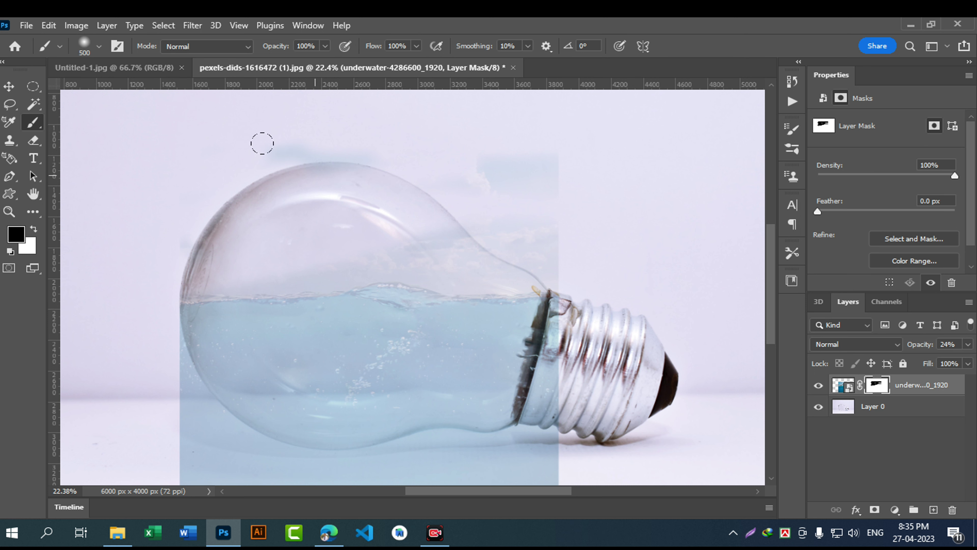
{"action": "left_click_drag", "start_coordinate": [262, 143], "coordinate": [230, 176]}
{"action": "mouse_move", "coordinate": [485, 195]}
{"action": "left_mouse_down"}
{"action": "mouse_move", "coordinate": [534, 219]}
{"action": "mouse_move", "coordinate": [420, 233]}
{"action": "mouse_move", "coordinate": [550, 238]}
{"action": "mouse_move", "coordinate": [177, 231]}
{"action": "left_mouse_up"}
Step: Brush black on the mask to hide the water beside and beneath the bulb and over its metal base
{"action": "left_click_drag", "start_coordinate": [406, 296], "coordinate": [423, 199]}
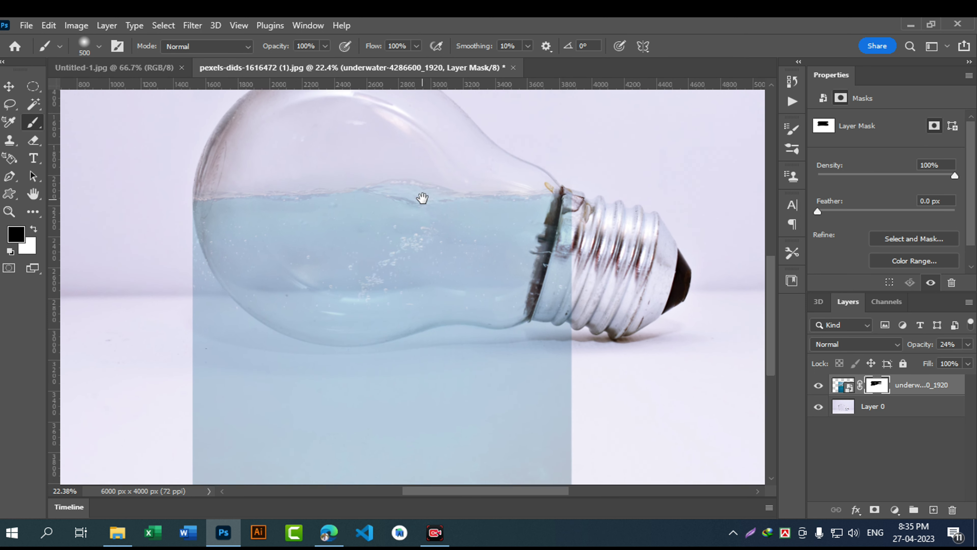
{"action": "left_click_drag", "start_coordinate": [451, 341], "coordinate": [483, 271]}
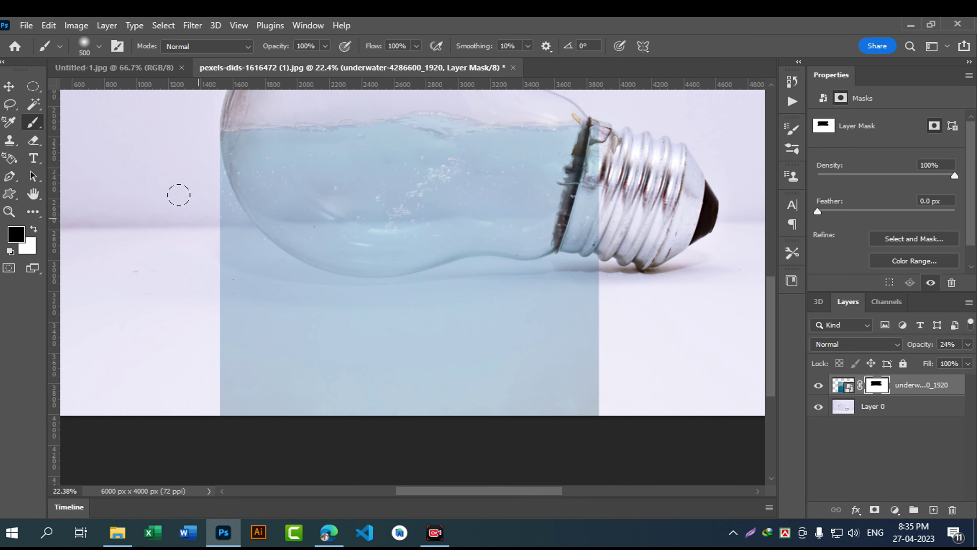
{"action": "mouse_move", "coordinate": [180, 180]}
{"action": "left_mouse_down"}
{"action": "mouse_move", "coordinate": [225, 277]}
{"action": "mouse_move", "coordinate": [532, 294]}
{"action": "mouse_move", "coordinate": [125, 350]}
{"action": "mouse_move", "coordinate": [473, 380]}
{"action": "mouse_move", "coordinate": [402, 376]}
{"action": "mouse_move", "coordinate": [476, 319]}
{"action": "mouse_move", "coordinate": [565, 284]}
{"action": "mouse_move", "coordinate": [168, 264]}
{"action": "left_mouse_up"}
{"action": "mouse_move", "coordinate": [198, 359]}
{"action": "left_mouse_down"}
{"action": "mouse_move", "coordinate": [202, 384]}
{"action": "mouse_move", "coordinate": [541, 351]}
{"action": "mouse_move", "coordinate": [546, 383]}
{"action": "left_mouse_up"}
{"action": "mouse_move", "coordinate": [602, 189]}
{"action": "left_mouse_down"}
{"action": "mouse_move", "coordinate": [584, 171]}
{"action": "mouse_move", "coordinate": [561, 279]}
{"action": "mouse_move", "coordinate": [573, 266]}
{"action": "left_mouse_up"}
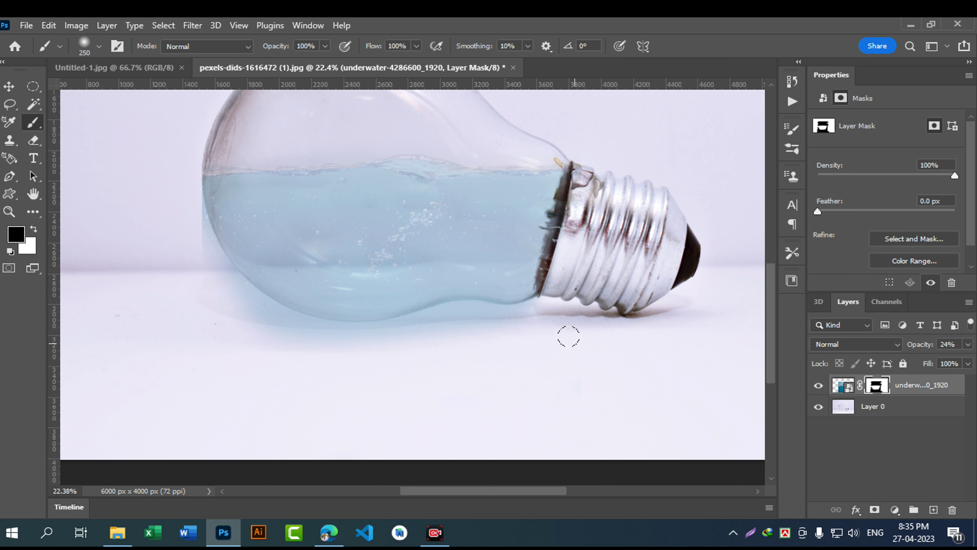
Step: Mask the spilled water closer to the bulb's lower outline with a 250 px brush, then undo the last stroke
{"action": "mouse_move", "coordinate": [515, 317]}
{"action": "left_mouse_down"}
{"action": "mouse_move", "coordinate": [533, 315]}
{"action": "mouse_move", "coordinate": [465, 313]}
{"action": "mouse_move", "coordinate": [383, 337]}
{"action": "mouse_move", "coordinate": [301, 333]}
{"action": "mouse_move", "coordinate": [248, 308]}
{"action": "left_mouse_up"}
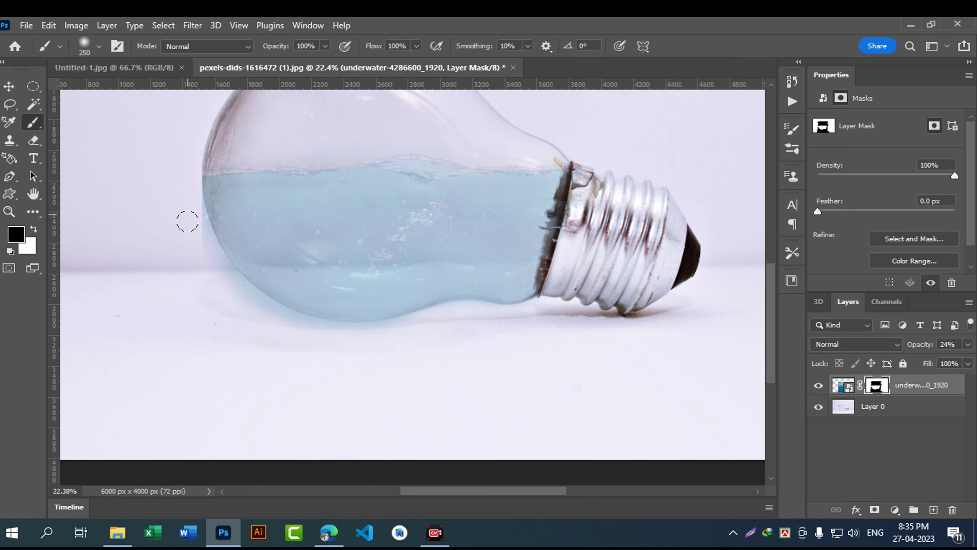
{"action": "left_click_drag", "start_coordinate": [266, 318], "coordinate": [375, 339]}
{"action": "mouse_move", "coordinate": [266, 313]}
{"action": "left_mouse_down"}
{"action": "mouse_move", "coordinate": [368, 320]}
{"action": "mouse_move", "coordinate": [395, 335]}
{"action": "left_mouse_up"}
{"action": "key", "text": "ctrl+z"}
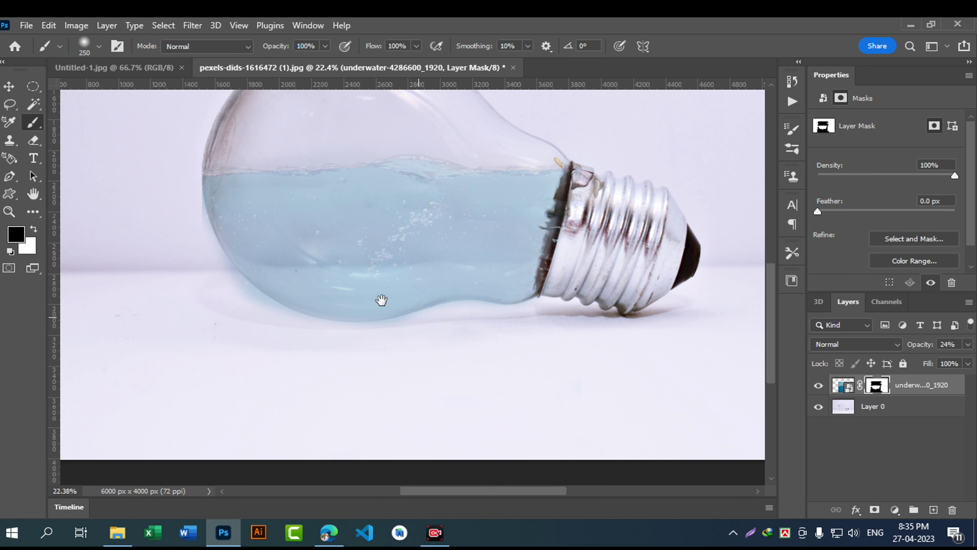
Step: Preview the underwater layer at full opacity, then set its opacity to 50%
{"action": "left_click_drag", "start_coordinate": [374, 277], "coordinate": [413, 301]}
{"action": "left_click", "coordinate": [968, 345]}
{"action": "left_click_drag", "start_coordinate": [932, 363], "coordinate": [973, 363]}
{"action": "left_click_drag", "start_coordinate": [280, 359], "coordinate": [323, 405]}
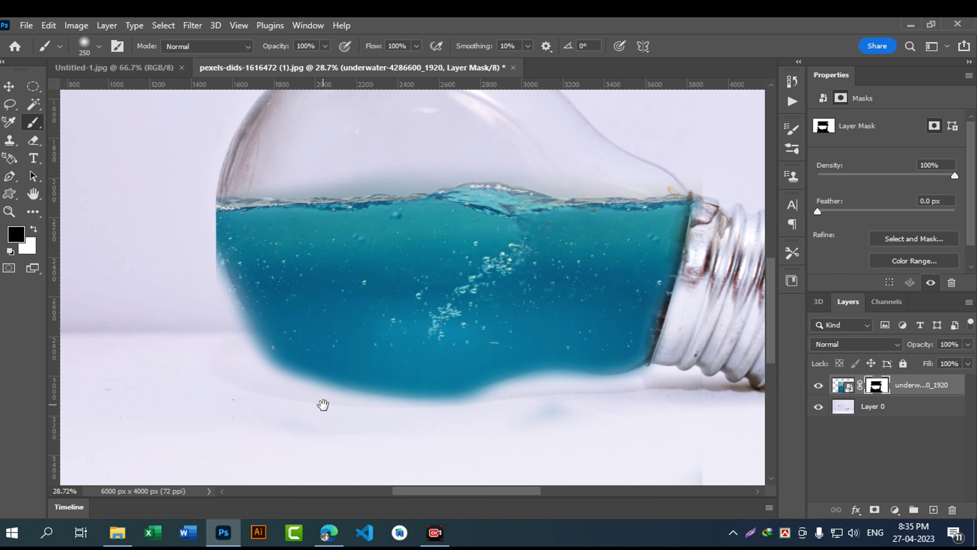
{"action": "left_click", "coordinate": [970, 346]}
{"action": "left_click_drag", "start_coordinate": [940, 360], "coordinate": [934, 362]}
Step: Mask the remaining blue fringe along the bulb's underside and rounded end
{"action": "left_click_drag", "start_coordinate": [511, 392], "coordinate": [379, 412]}
{"action": "left_click_drag", "start_coordinate": [507, 410], "coordinate": [393, 420]}
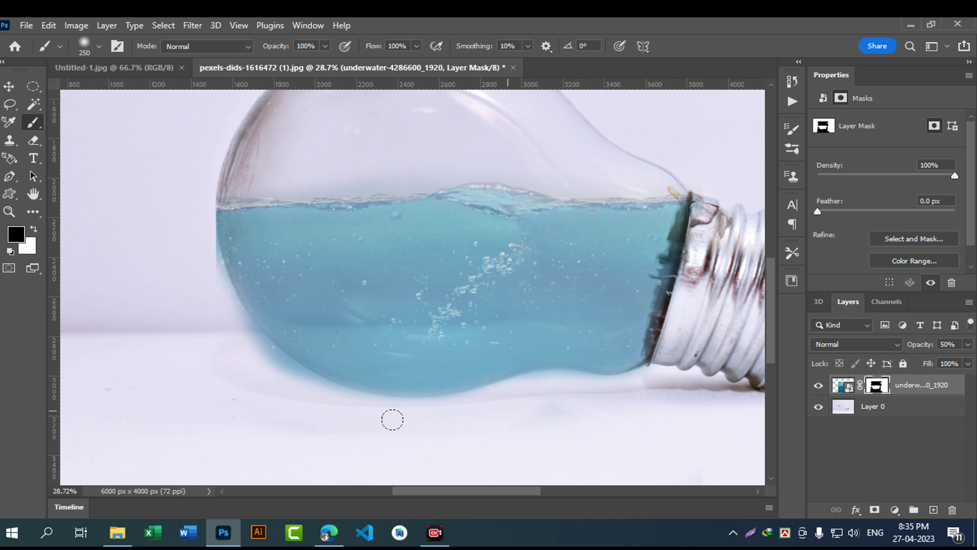
{"action": "mouse_move", "coordinate": [223, 328]}
{"action": "left_mouse_down"}
{"action": "mouse_move", "coordinate": [307, 401]}
{"action": "mouse_move", "coordinate": [252, 359]}
{"action": "mouse_move", "coordinate": [205, 290]}
{"action": "left_mouse_up"}
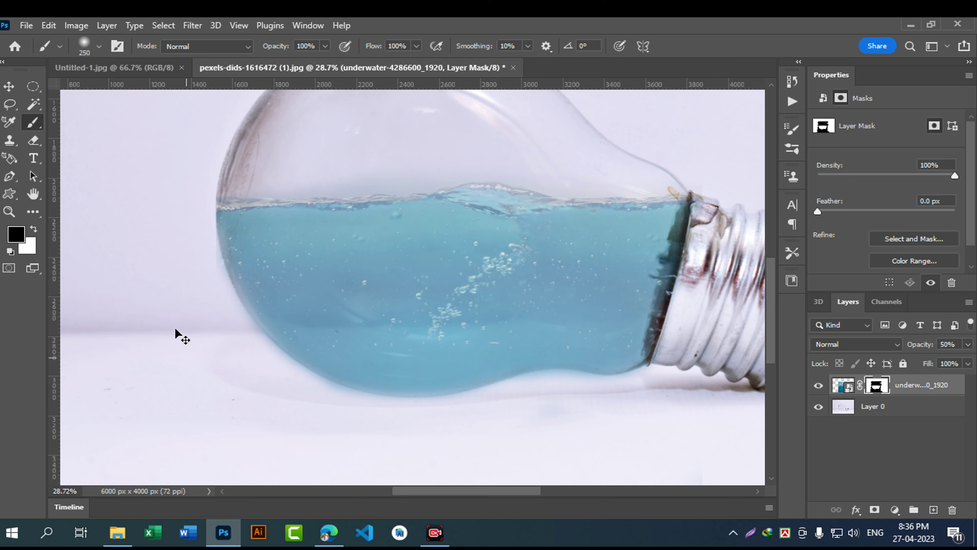
Step: Reduce the brush to 80 px and mask the blue strip outside the glass just below the waterline at the bulb's rounded end
{"action": "mouse_move", "coordinate": [183, 253]}
{"action": "left_mouse_down"}
{"action": "mouse_move", "coordinate": [248, 331]}
{"action": "mouse_move", "coordinate": [255, 225]}
{"action": "left_mouse_up"}
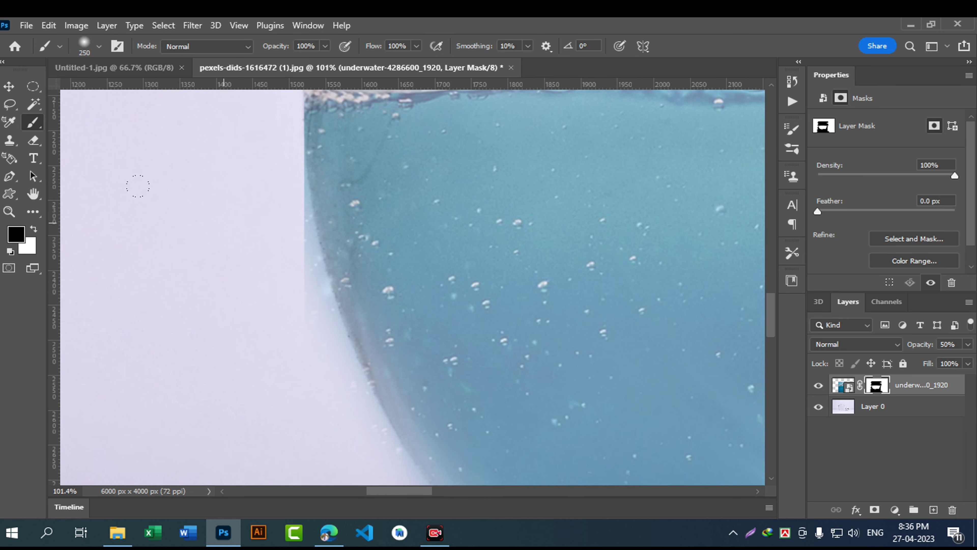
{"action": "key", "text": "bracketleft"}
{"action": "key", "text": "bracketleft"}
{"action": "left_click_drag", "start_coordinate": [272, 184], "coordinate": [298, 356]}
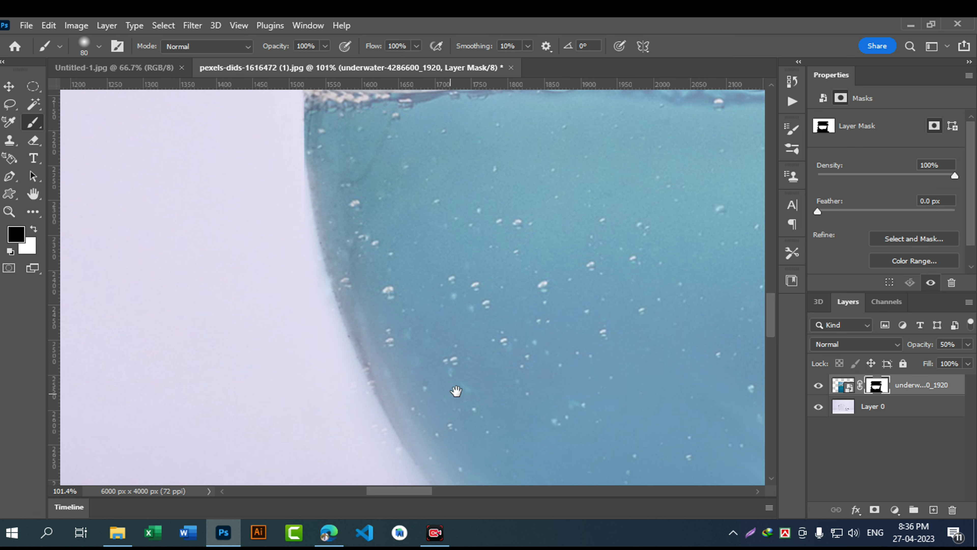
Step: Follow the lower curve of the bulb's rounded end with the 80 px brush, masking the blue halo outside the glass
{"action": "left_click_drag", "start_coordinate": [456, 392], "coordinate": [375, 222]}
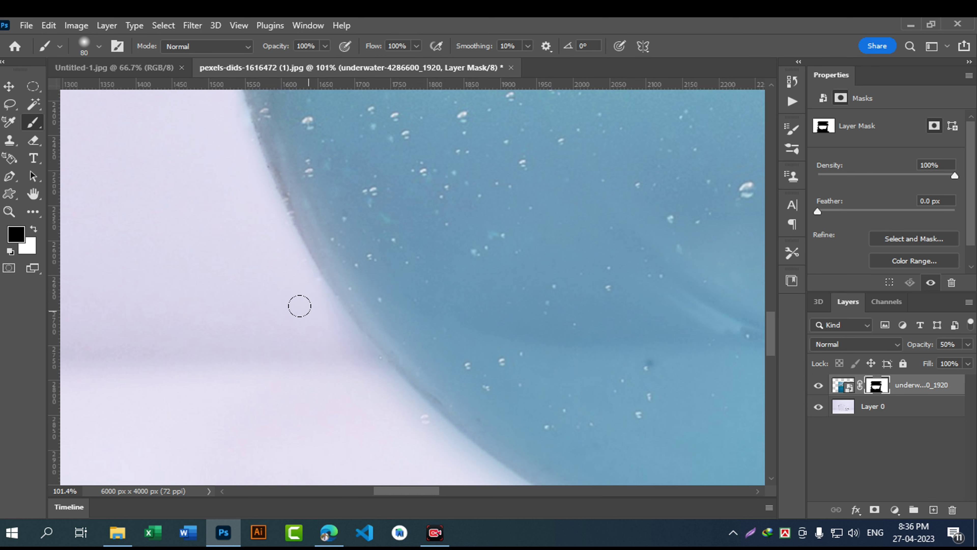
{"action": "mouse_move", "coordinate": [447, 386]}
{"action": "left_mouse_down"}
{"action": "mouse_move", "coordinate": [259, 164]}
{"action": "mouse_move", "coordinate": [248, 166]}
{"action": "left_mouse_up"}
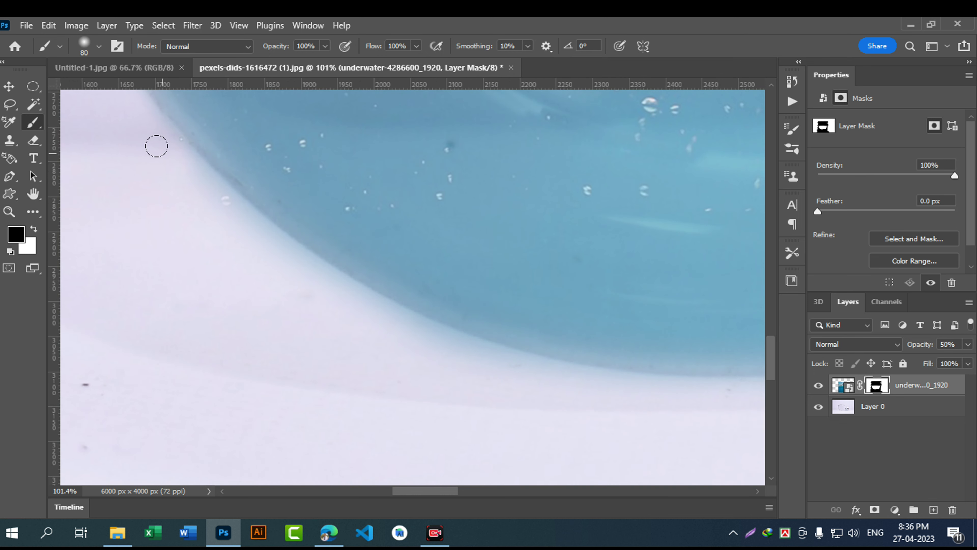
{"action": "mouse_move", "coordinate": [176, 169]}
{"action": "left_mouse_down"}
{"action": "mouse_move", "coordinate": [239, 236]}
{"action": "mouse_move", "coordinate": [221, 217]}
{"action": "mouse_move", "coordinate": [338, 305]}
{"action": "left_mouse_up"}
{"action": "left_click_drag", "start_coordinate": [600, 334], "coordinate": [244, 235]}
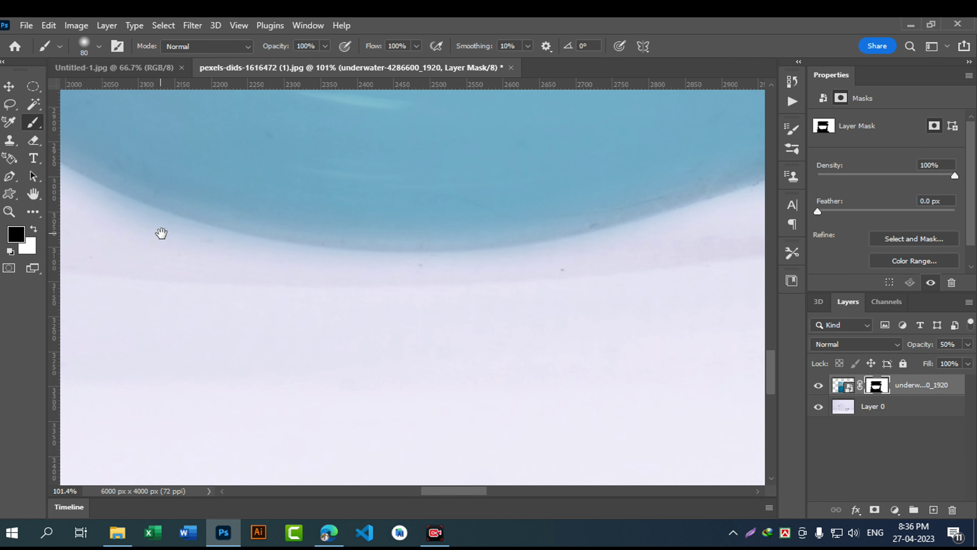
{"action": "left_click_drag", "start_coordinate": [162, 233], "coordinate": [276, 262]}
{"action": "mouse_move", "coordinate": [149, 207]}
{"action": "left_mouse_down"}
{"action": "mouse_move", "coordinate": [289, 264]}
{"action": "mouse_move", "coordinate": [228, 252]}
{"action": "mouse_move", "coordinate": [362, 288]}
{"action": "left_mouse_up"}
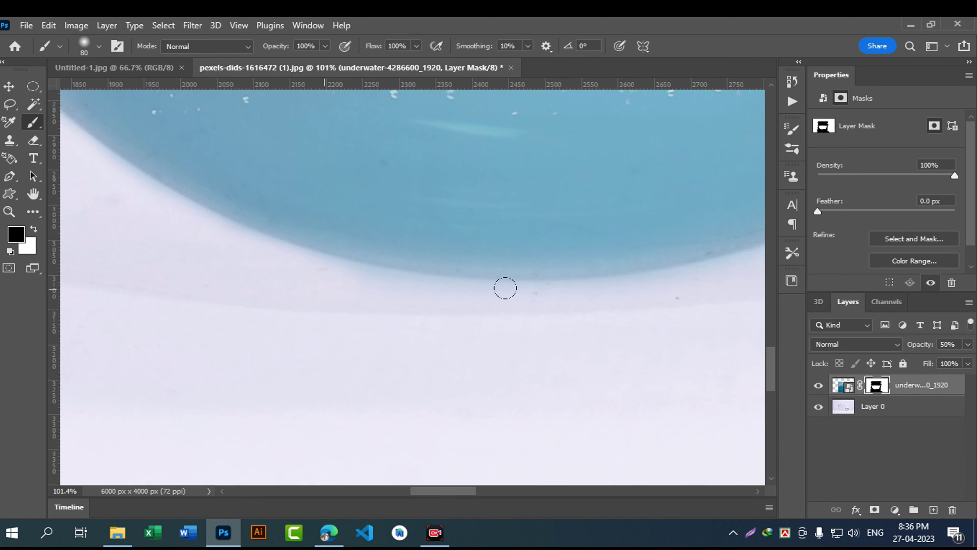
Step: Mask the blue halo beneath the lowest part of the bulb with the 80 px brush
{"action": "left_click_drag", "start_coordinate": [567, 255], "coordinate": [403, 248]}
{"action": "mouse_move", "coordinate": [198, 277]}
{"action": "left_mouse_down"}
{"action": "mouse_move", "coordinate": [351, 290]}
{"action": "mouse_move", "coordinate": [456, 284]}
{"action": "left_mouse_up"}
{"action": "left_click_drag", "start_coordinate": [602, 230], "coordinate": [395, 257]}
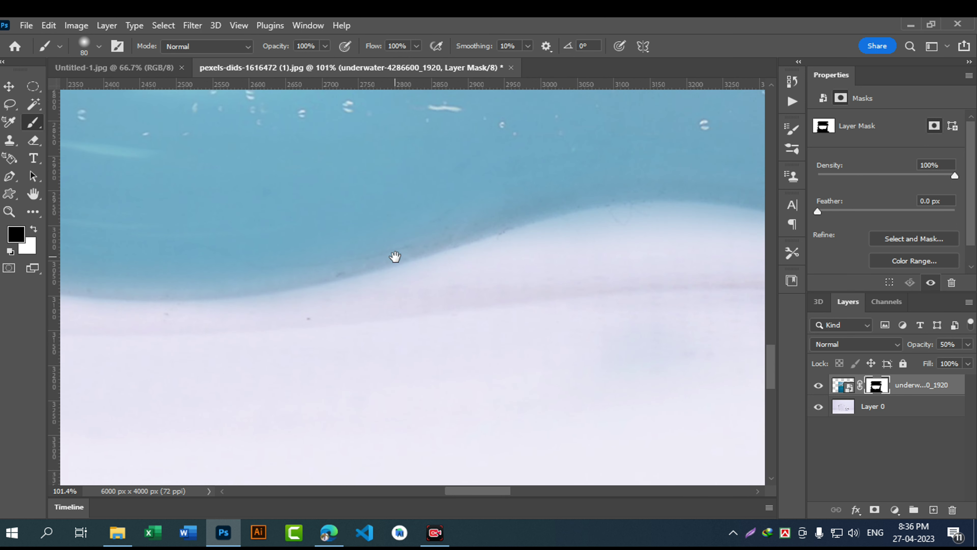
{"action": "mouse_move", "coordinate": [168, 315]}
{"action": "left_mouse_down"}
{"action": "mouse_move", "coordinate": [266, 315]}
{"action": "mouse_move", "coordinate": [220, 310]}
{"action": "left_mouse_up"}
Step: Mask the blue halo under the bulb's neck up to the metal base
{"action": "left_click_drag", "start_coordinate": [616, 206], "coordinate": [312, 247]}
{"action": "left_click_drag", "start_coordinate": [220, 280], "coordinate": [334, 262]}
{"action": "mouse_move", "coordinate": [192, 289]}
{"action": "left_mouse_down"}
{"action": "mouse_move", "coordinate": [128, 308]}
{"action": "mouse_move", "coordinate": [330, 305]}
{"action": "left_mouse_up"}
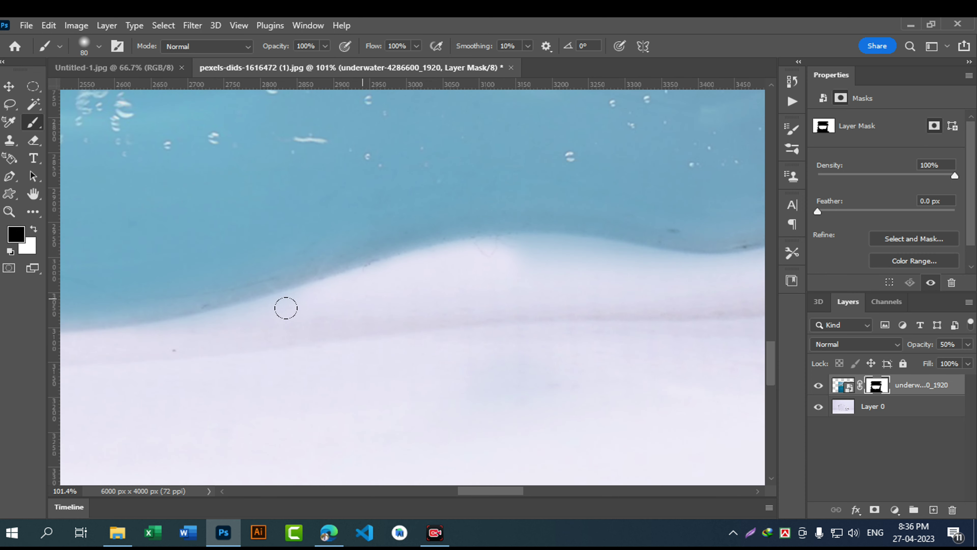
{"action": "mouse_move", "coordinate": [475, 250]}
{"action": "left_mouse_down"}
{"action": "mouse_move", "coordinate": [563, 251]}
{"action": "mouse_move", "coordinate": [508, 240]}
{"action": "mouse_move", "coordinate": [620, 270]}
{"action": "left_mouse_up"}
{"action": "mouse_move", "coordinate": [531, 256]}
{"action": "left_mouse_down"}
{"action": "mouse_move", "coordinate": [310, 258]}
{"action": "mouse_move", "coordinate": [516, 234]}
{"action": "mouse_move", "coordinate": [546, 219]}
{"action": "left_mouse_up"}
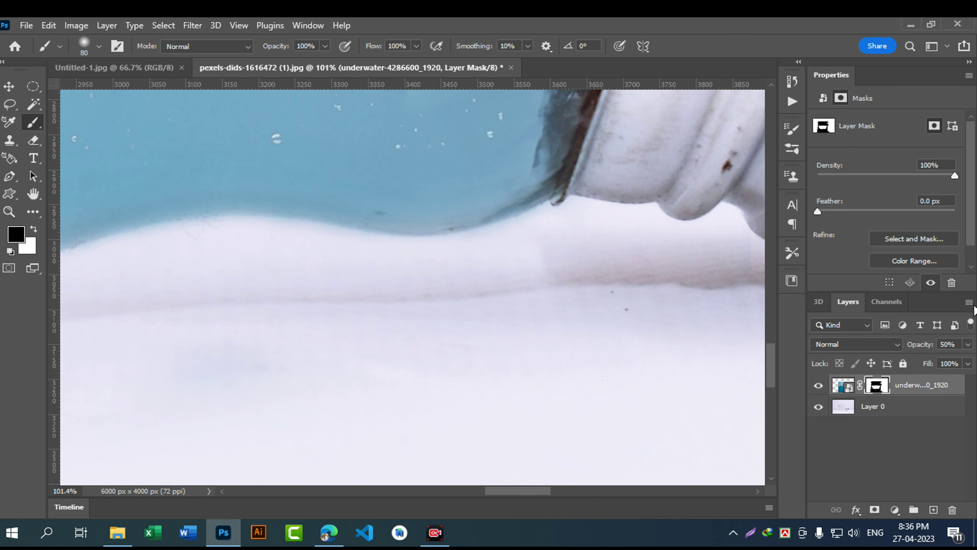
Step: Set the underwater layer's opacity to 100%
{"action": "left_click", "coordinate": [968, 344]}
{"action": "left_click_drag", "start_coordinate": [957, 361], "coordinate": [973, 363]}
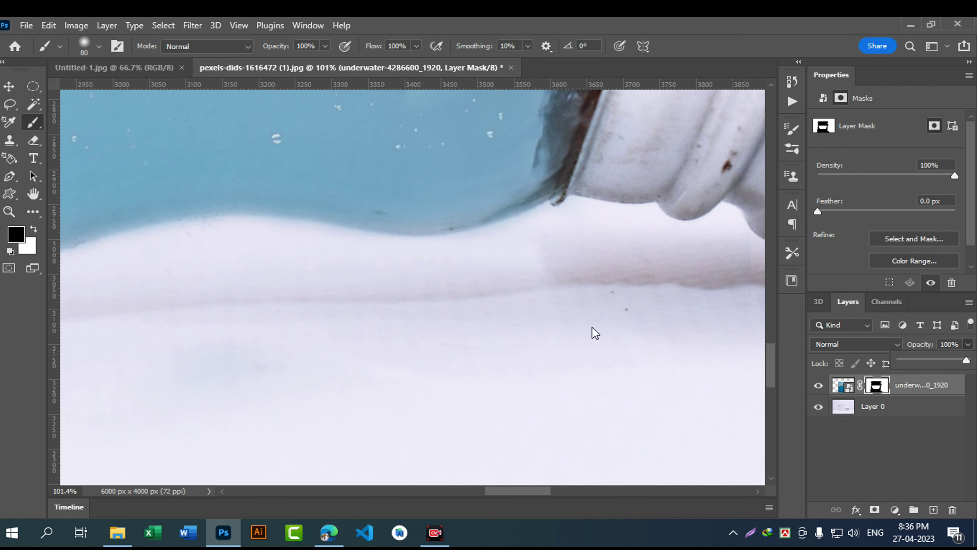
{"action": "mouse_move", "coordinate": [463, 355]}
{"action": "left_mouse_down"}
{"action": "mouse_move", "coordinate": [401, 280]}
{"action": "mouse_move", "coordinate": [383, 229]}
{"action": "mouse_move", "coordinate": [468, 235]}
{"action": "mouse_move", "coordinate": [467, 325]}
{"action": "left_mouse_up"}
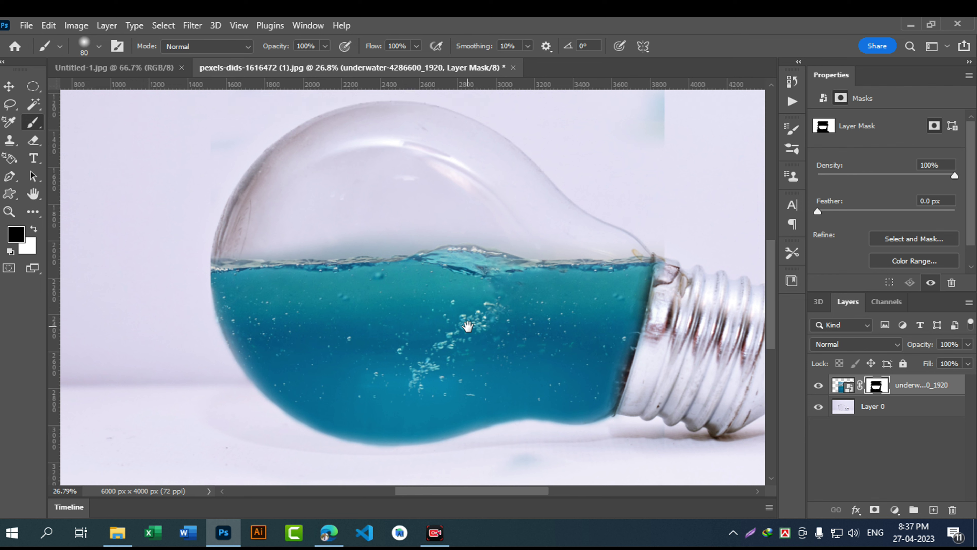
Step: Undo the small-brush stroke, enlarge the brush to 700 px, and mask the leftover sky patches around the top of the bulb
{"action": "mouse_move", "coordinate": [656, 170]}
{"action": "left_mouse_down"}
{"action": "mouse_move", "coordinate": [637, 283]}
{"action": "mouse_move", "coordinate": [636, 225]}
{"action": "left_mouse_up"}
{"action": "key", "text": "ctrl+z"}
{"action": "key", "text": "bracketright"}
{"action": "key", "text": "bracketright"}
{"action": "key", "text": "bracketright"}
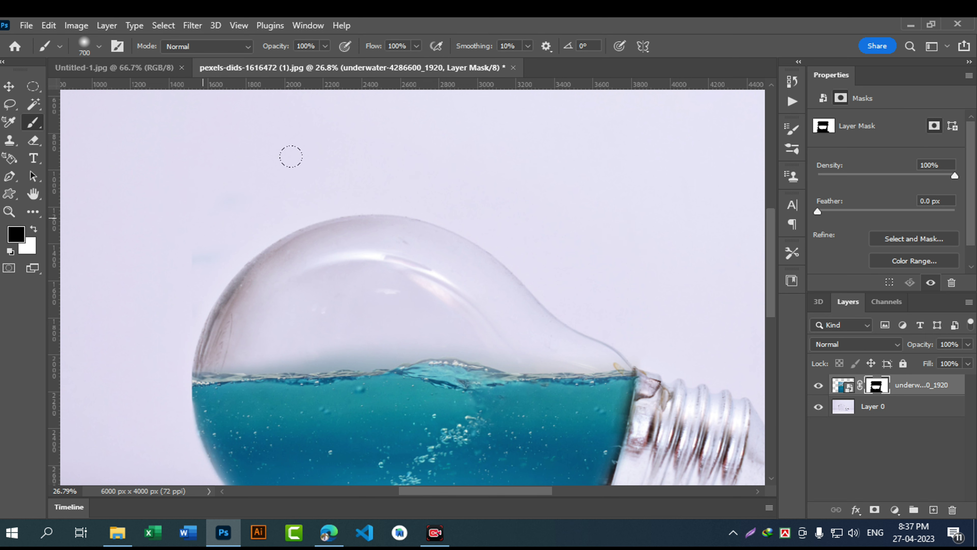
{"action": "left_click_drag", "start_coordinate": [663, 288], "coordinate": [618, 111]}
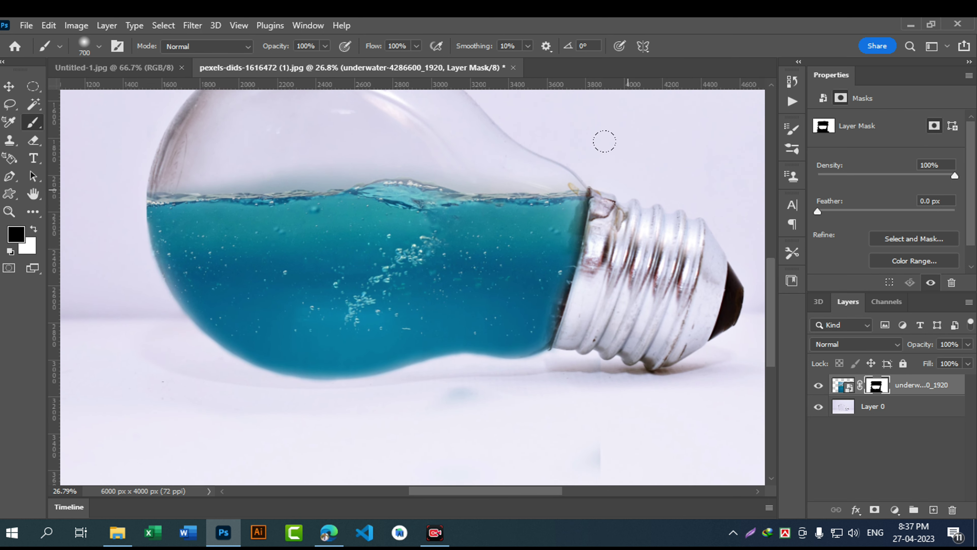
Step: Undo the last brush stroke and mask the faint blue patch on the surface beneath the bulb, reducing the brush to 400 px
{"action": "key", "text": "ctrl+z"}
{"action": "left_click_drag", "start_coordinate": [295, 175], "coordinate": [471, 186]}
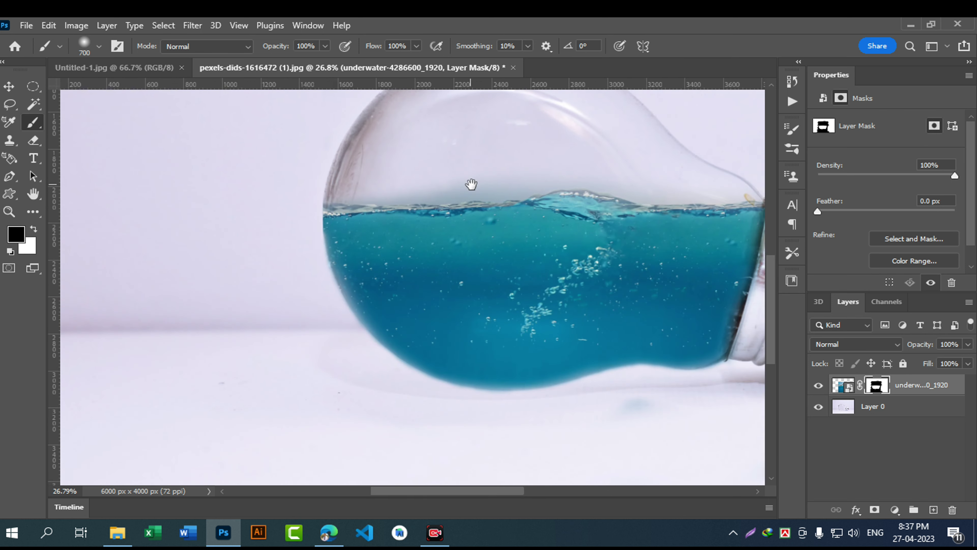
{"action": "left_click_drag", "start_coordinate": [416, 405], "coordinate": [293, 305]}
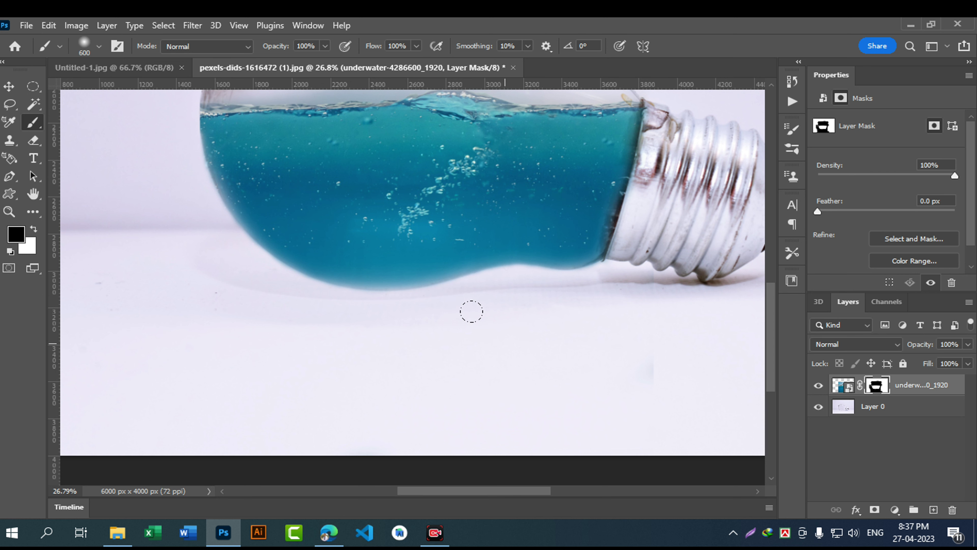
{"action": "left_click_drag", "start_coordinate": [636, 316], "coordinate": [598, 377]}
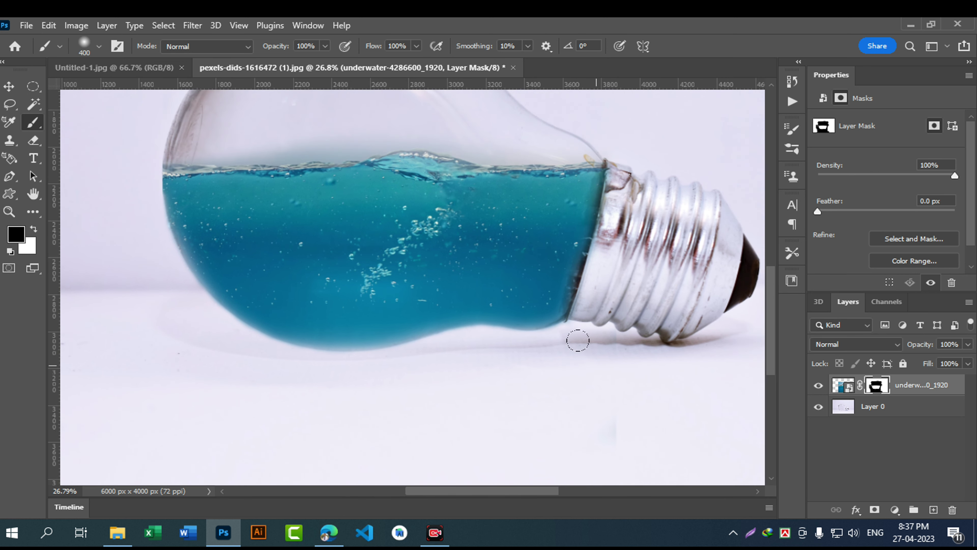
{"action": "left_click_drag", "start_coordinate": [542, 395], "coordinate": [408, 291]}
{"action": "left_click_drag", "start_coordinate": [554, 310], "coordinate": [524, 331]}
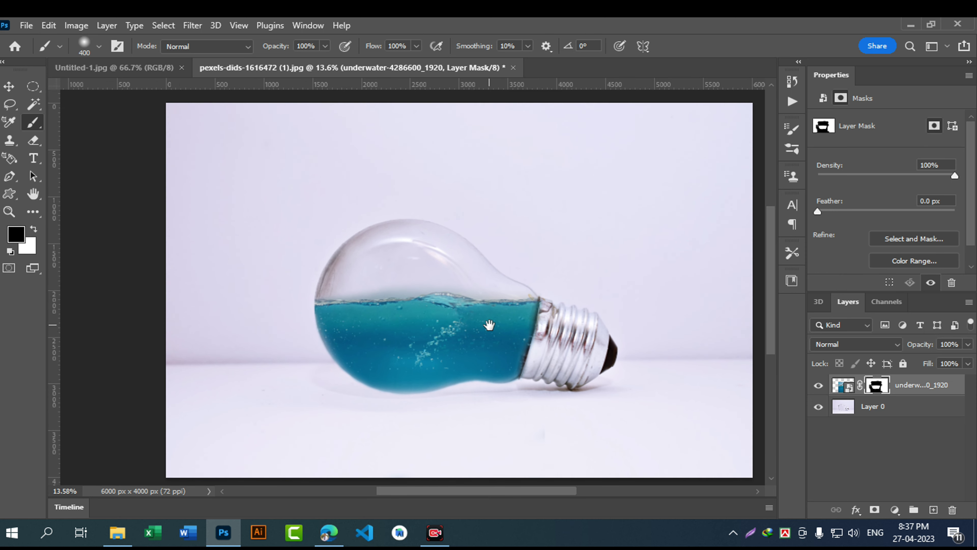
{"action": "left_click_drag", "start_coordinate": [342, 332], "coordinate": [400, 328]}
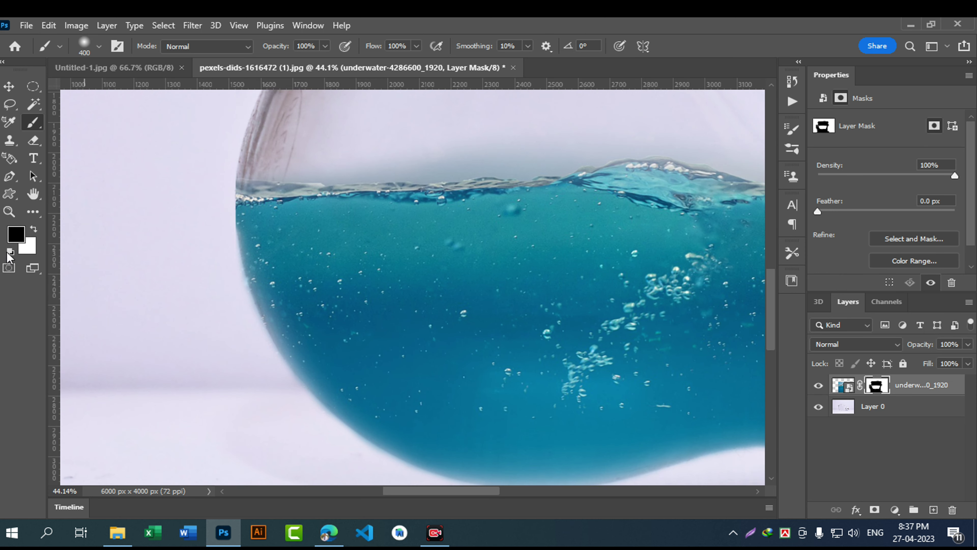
Step: Restore the water along the bulb's left and lower glass edge by painting white on the mask with a 200 px brush
{"action": "left_click_drag", "start_coordinate": [274, 254], "coordinate": [298, 281]}
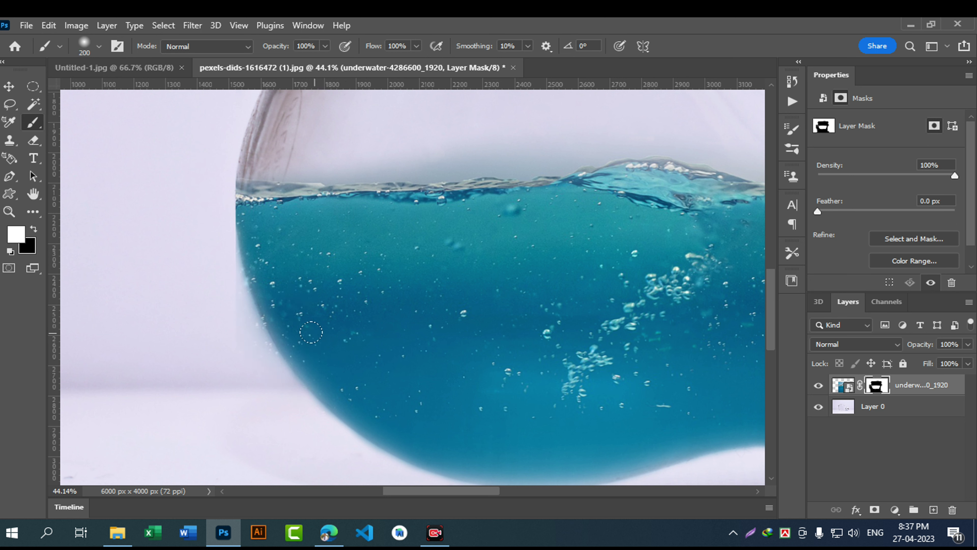
{"action": "left_click_drag", "start_coordinate": [306, 372], "coordinate": [316, 384]}
{"action": "mouse_move", "coordinate": [619, 407]}
{"action": "left_mouse_down"}
{"action": "mouse_move", "coordinate": [478, 308]}
{"action": "mouse_move", "coordinate": [458, 306]}
{"action": "left_mouse_up"}
{"action": "mouse_move", "coordinate": [285, 332]}
{"action": "left_mouse_down"}
{"action": "mouse_move", "coordinate": [355, 340]}
{"action": "mouse_move", "coordinate": [500, 304]}
{"action": "mouse_move", "coordinate": [616, 288]}
{"action": "left_mouse_up"}
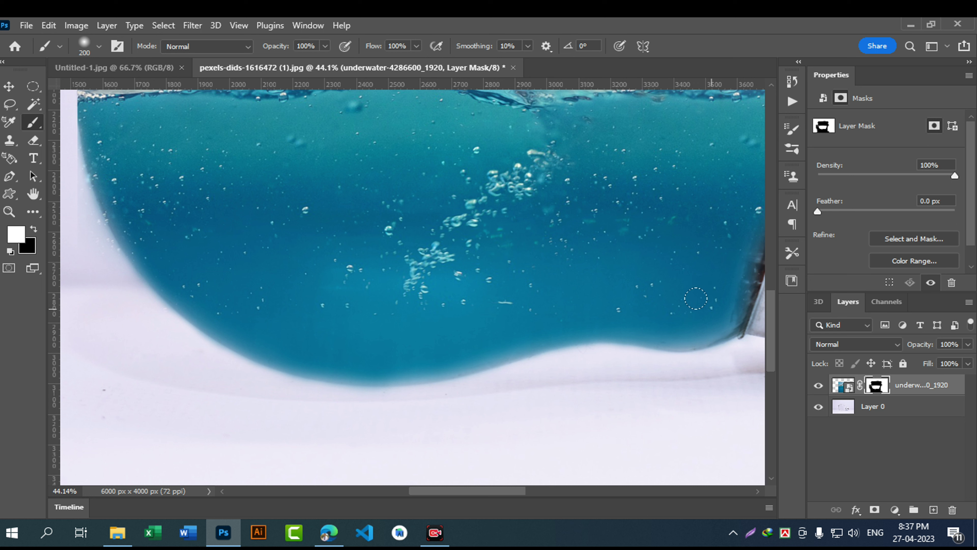
{"action": "left_click_drag", "start_coordinate": [696, 298], "coordinate": [693, 305]}
Step: Redo the white mask stroke along the water's lowest edge and swap the foreground colour back to black
{"action": "left_click_drag", "start_coordinate": [387, 346], "coordinate": [521, 315]}
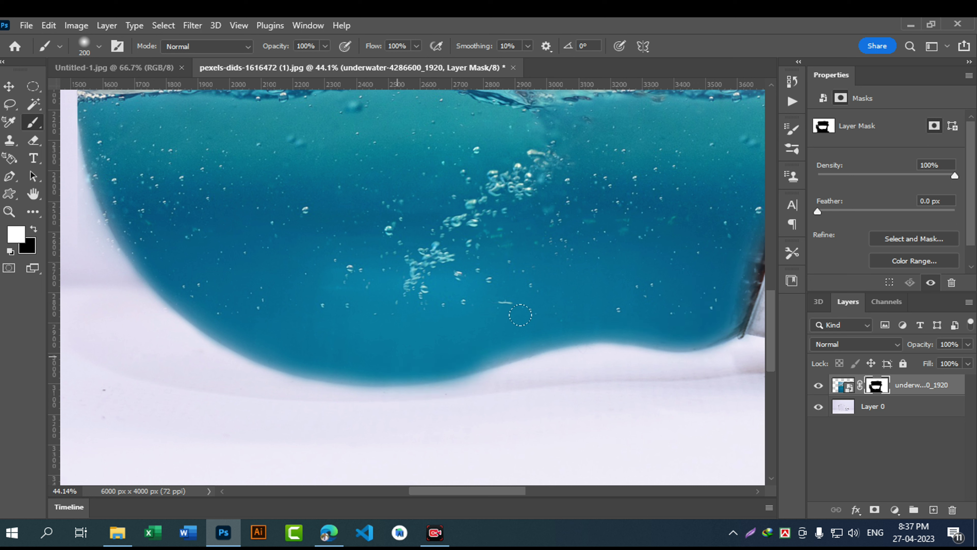
{"action": "key", "text": "ctrl+z"}
{"action": "mouse_move", "coordinate": [337, 337]}
{"action": "left_mouse_down"}
{"action": "mouse_move", "coordinate": [406, 340]}
{"action": "mouse_move", "coordinate": [569, 271]}
{"action": "left_mouse_up"}
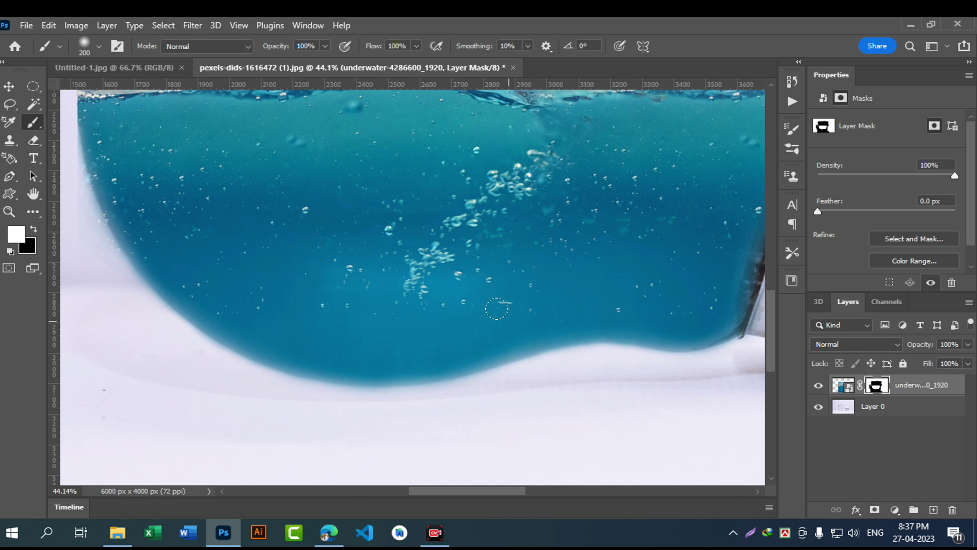
{"action": "left_click_drag", "start_coordinate": [566, 360], "coordinate": [503, 308]}
{"action": "left_click_drag", "start_coordinate": [596, 295], "coordinate": [551, 294]}
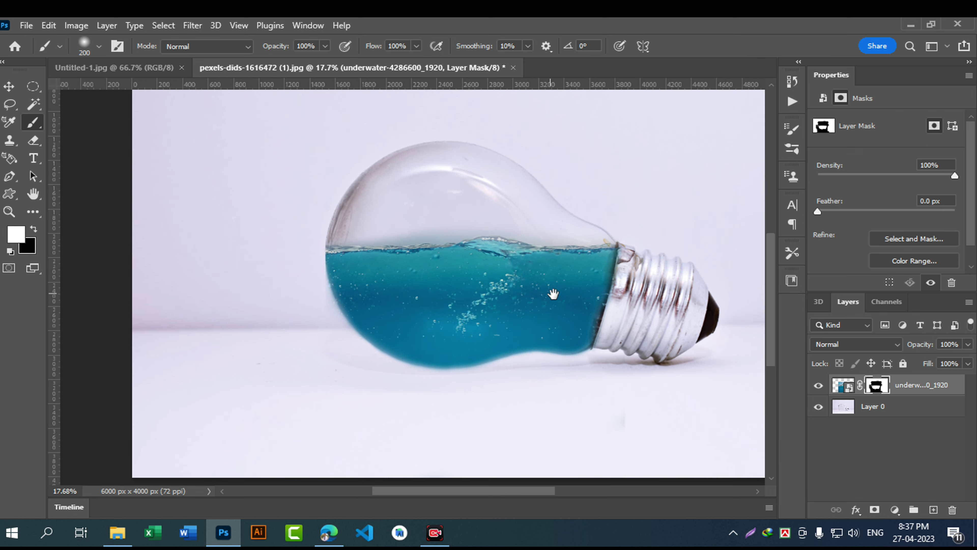
{"action": "left_click", "coordinate": [34, 229]}
{"action": "left_click_drag", "start_coordinate": [515, 282], "coordinate": [491, 268]}
{"action": "left_click_drag", "start_coordinate": [511, 229], "coordinate": [496, 232]}
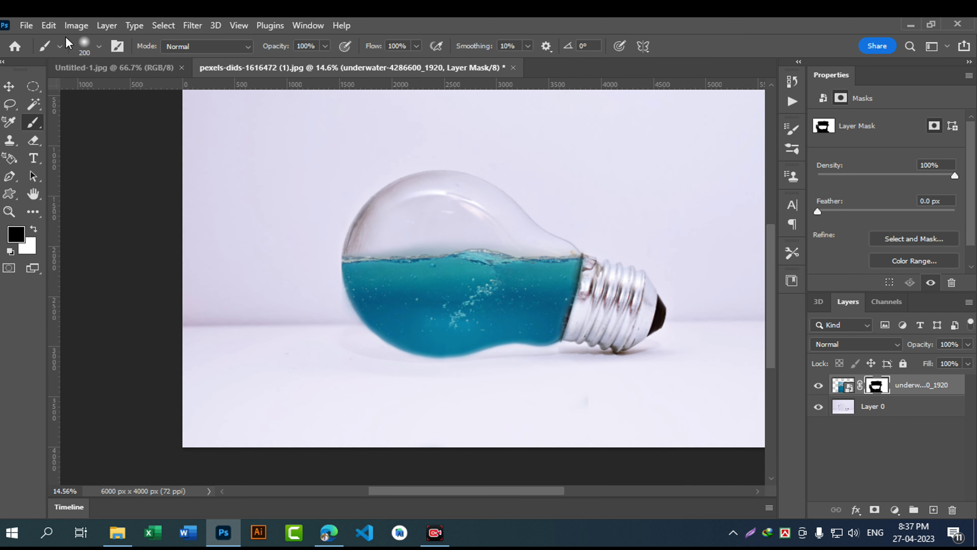
Step: Open the image fish_set_26_by_free_stock_by_wayne_d6arsfh.png
{"action": "left_click", "coordinate": [37, 27]}
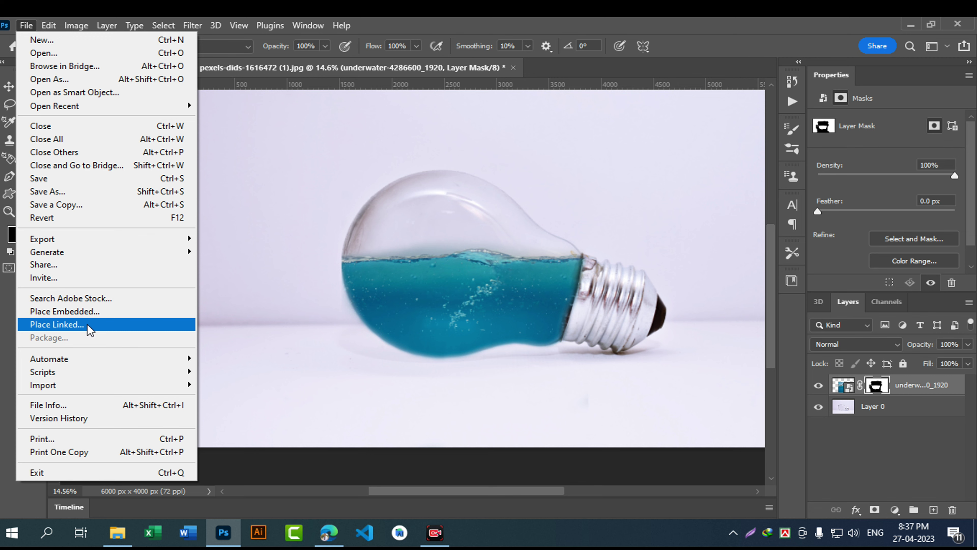
{"action": "left_click", "coordinate": [57, 54]}
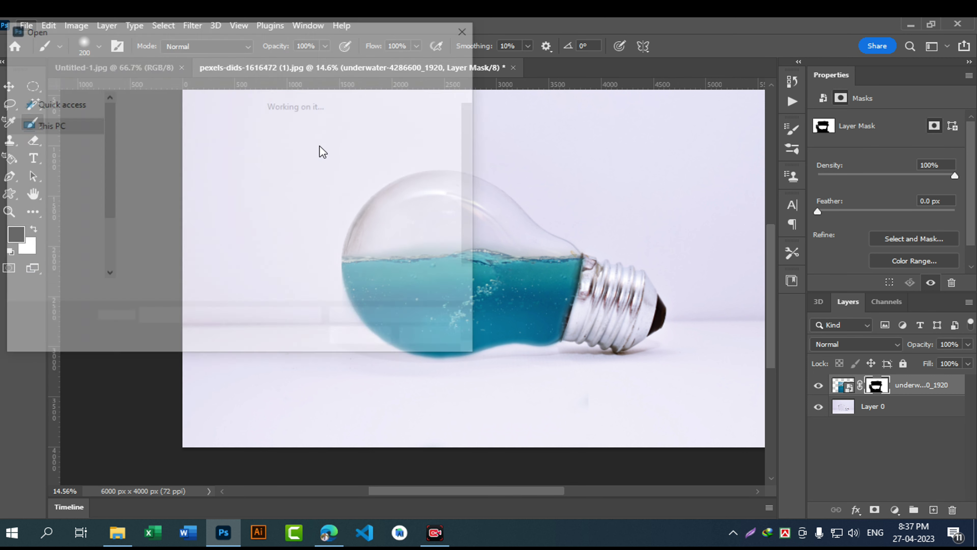
{"action": "double_click", "coordinate": [258, 155]}
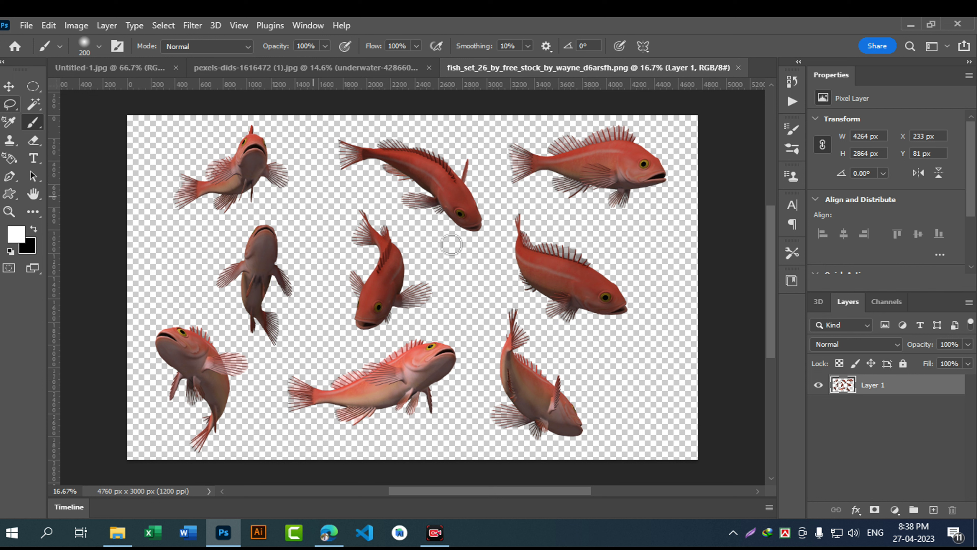
Step: Select the bottom-left fish of the set with a freehand Lasso outline and copy it
{"action": "left_click", "coordinate": [17, 108]}
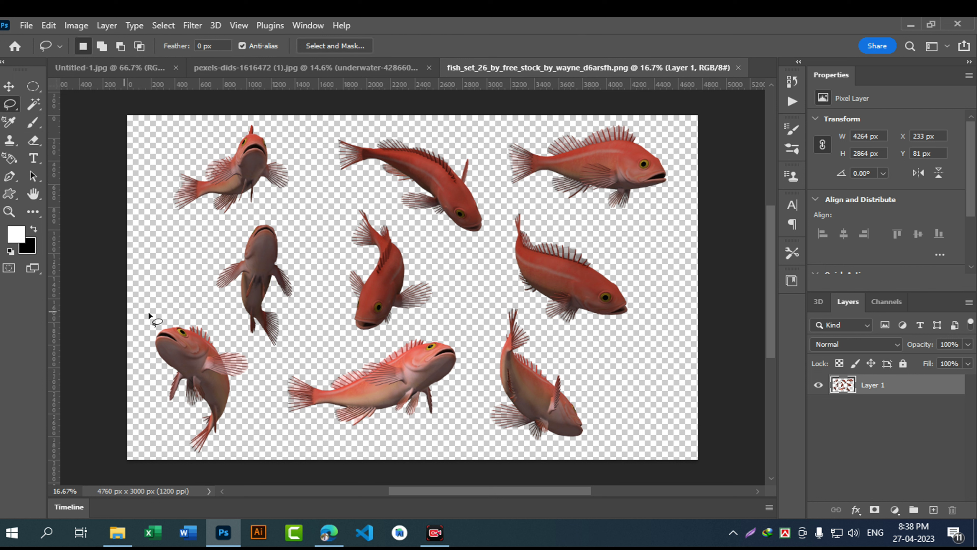
{"action": "left_click_drag", "start_coordinate": [280, 426], "coordinate": [280, 426]}
{"action": "key", "text": "ctrl+d"}
{"action": "left_click_drag", "start_coordinate": [246, 454], "coordinate": [170, 458]}
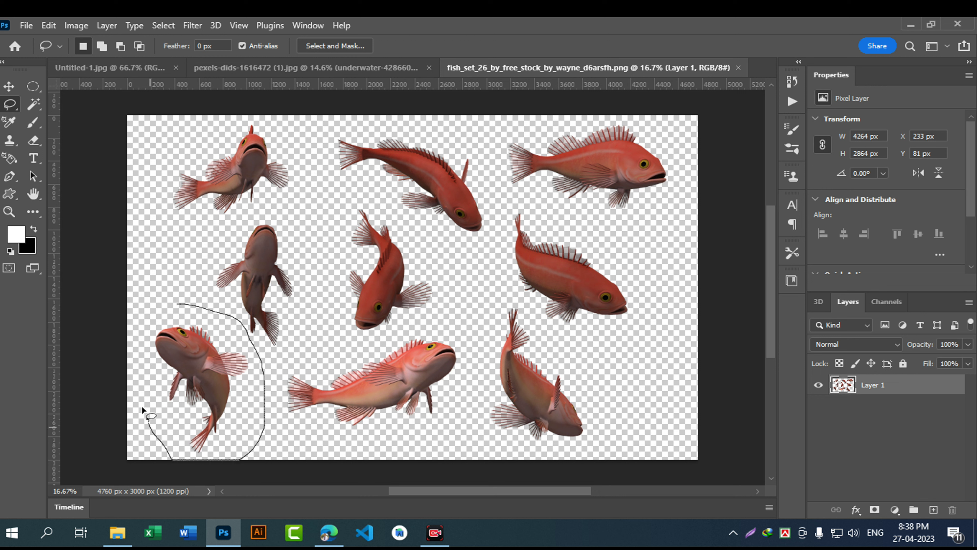
{"action": "left_click_drag", "start_coordinate": [183, 304], "coordinate": [184, 306]}
{"action": "left_click", "coordinate": [49, 25]}
{"action": "left_click", "coordinate": [86, 118]}
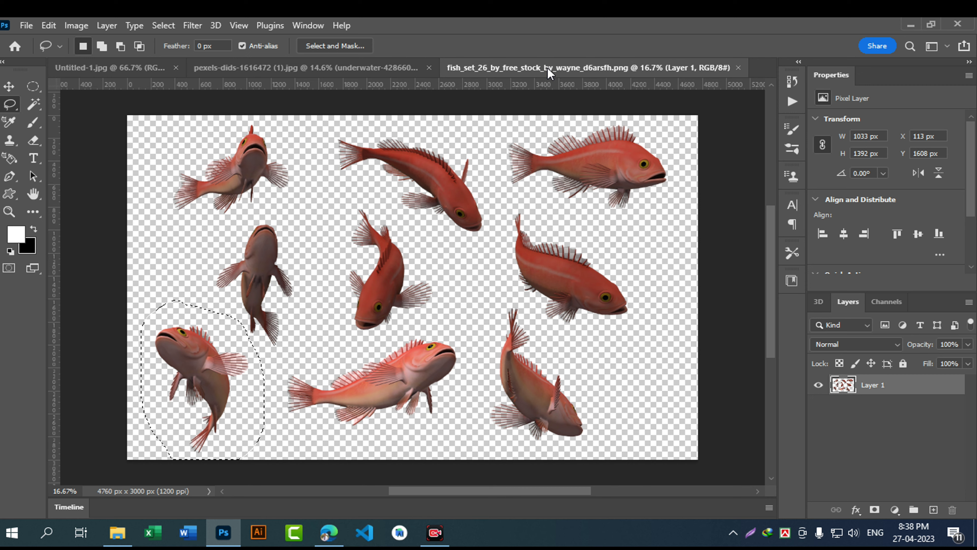
Step: Paste the copied fish into the light bulb document and move it into the left part of the water
{"action": "left_click", "coordinate": [274, 67]}
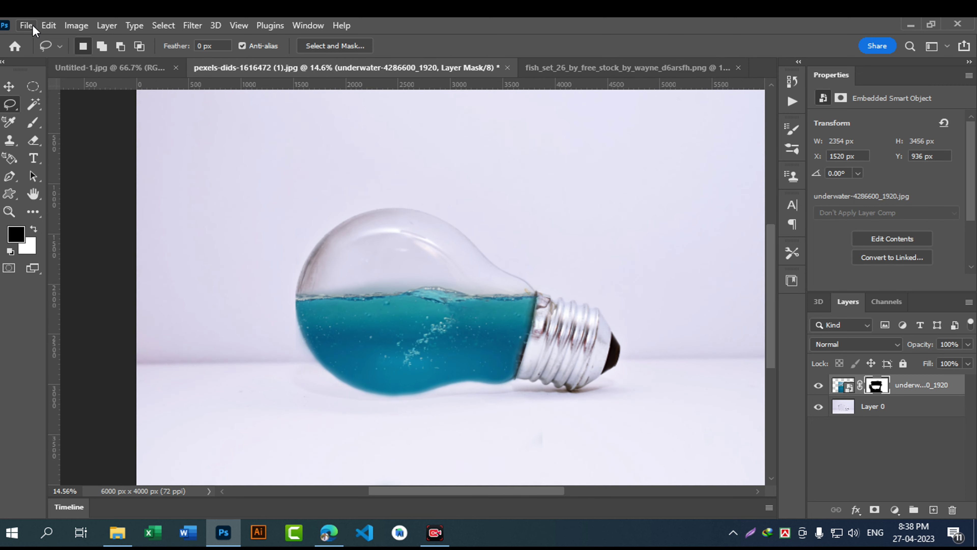
{"action": "left_click", "coordinate": [48, 25]}
{"action": "left_click", "coordinate": [177, 145]}
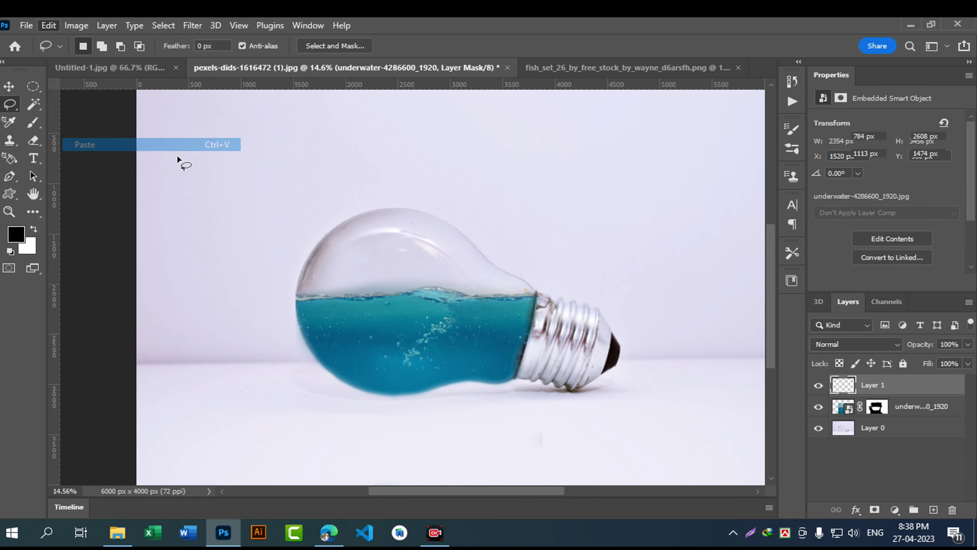
{"action": "key", "text": "v"}
{"action": "left_click_drag", "start_coordinate": [445, 254], "coordinate": [382, 299]}
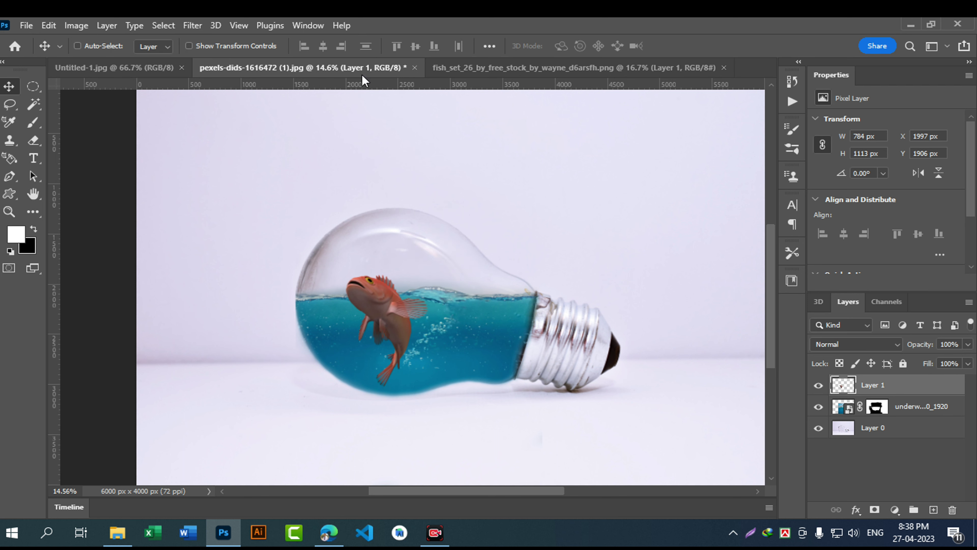
Step: Return to the fish set, lasso the bottom-middle fish and cut it out
{"action": "left_click", "coordinate": [527, 69]}
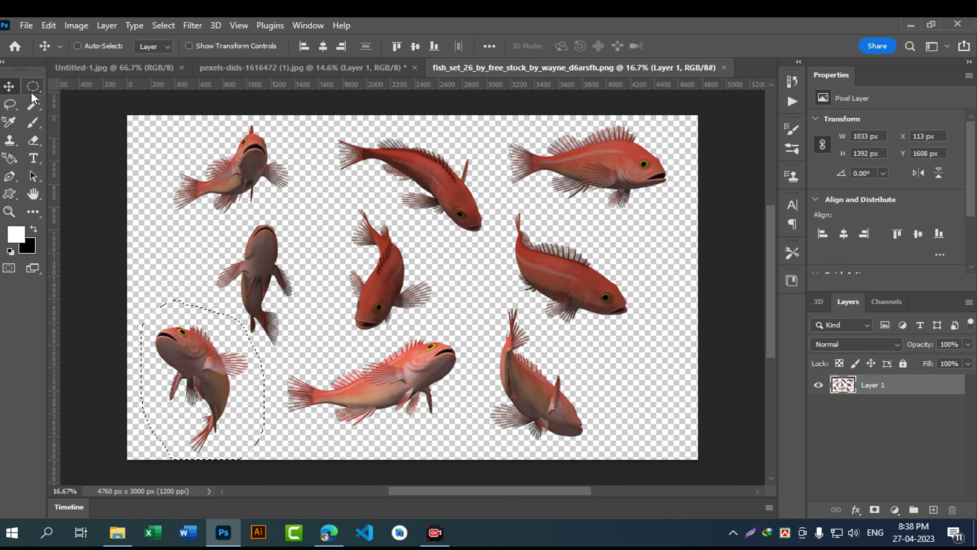
{"action": "left_click", "coordinate": [10, 103]}
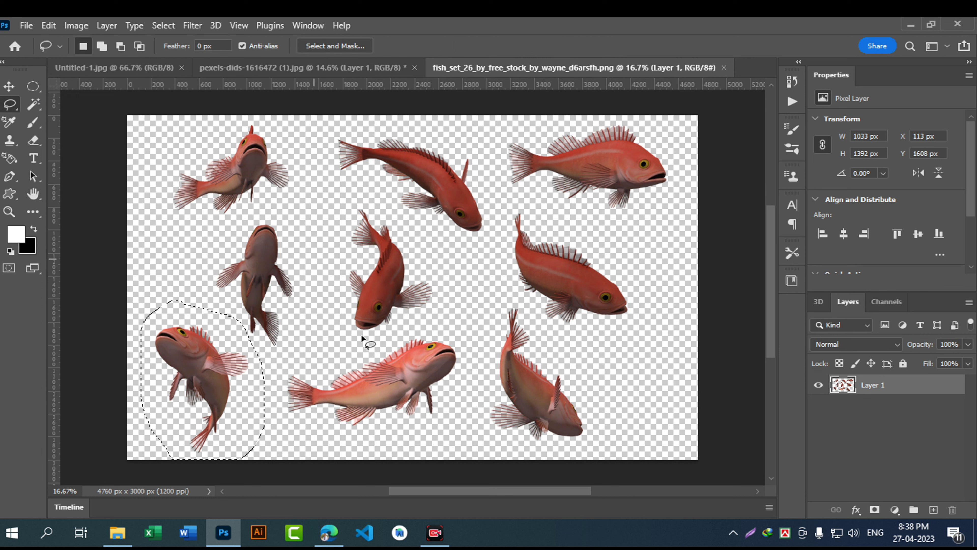
{"action": "mouse_move", "coordinate": [343, 361]}
{"action": "left_mouse_down"}
{"action": "mouse_move", "coordinate": [423, 328]}
{"action": "mouse_move", "coordinate": [452, 329]}
{"action": "left_mouse_up"}
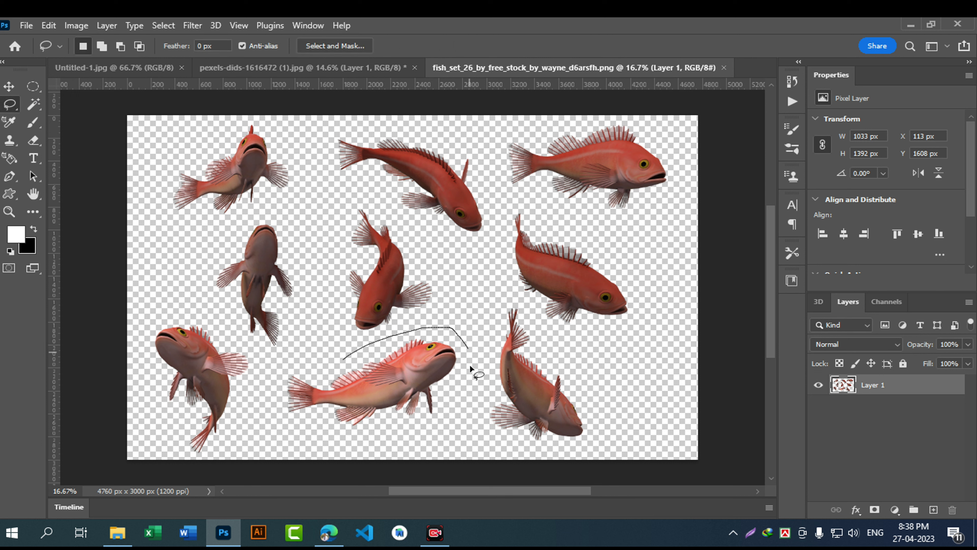
{"action": "left_click_drag", "start_coordinate": [335, 359], "coordinate": [335, 358]}
{"action": "left_click", "coordinate": [47, 25]}
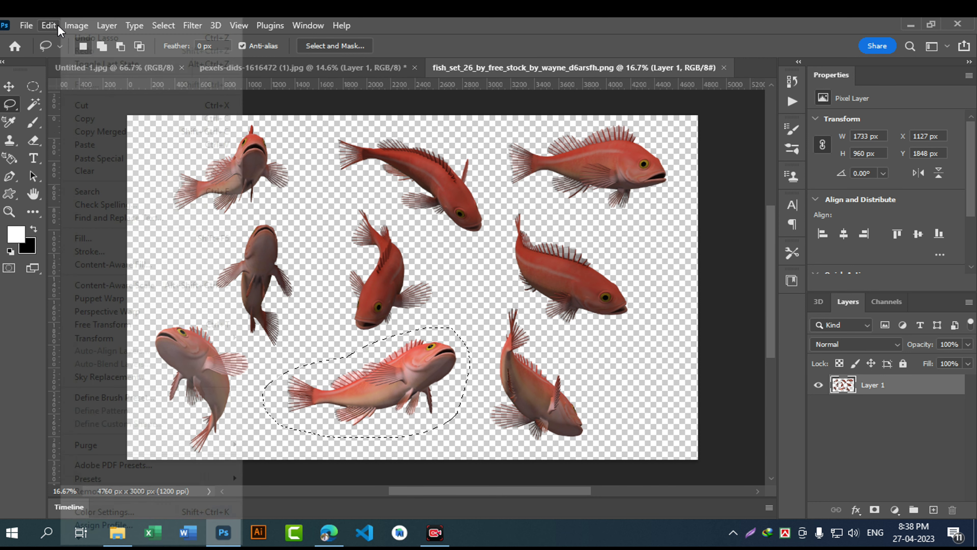
{"action": "left_click", "coordinate": [120, 112]}
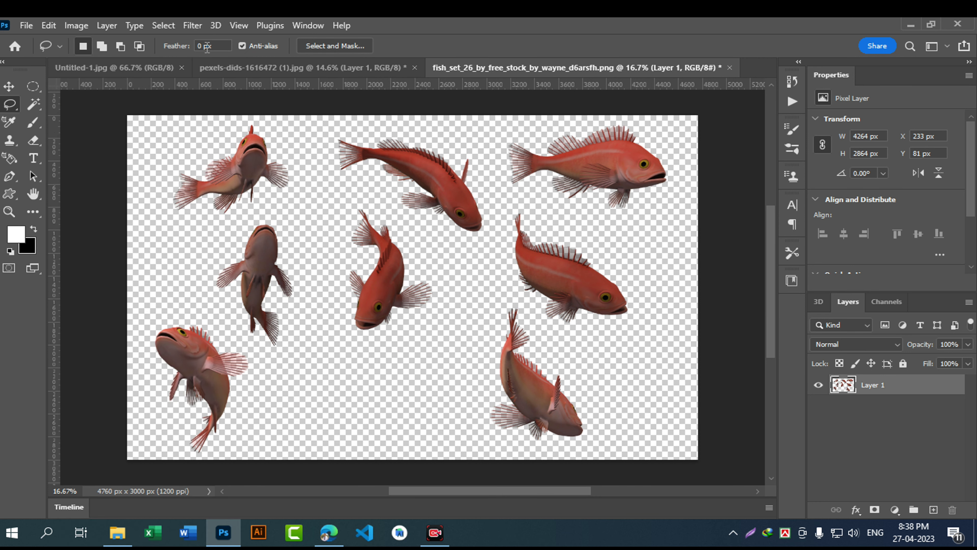
Step: Paste the second fish into the light bulb document and move it right of the first fish, over the metal base
{"action": "left_click", "coordinate": [374, 68]}
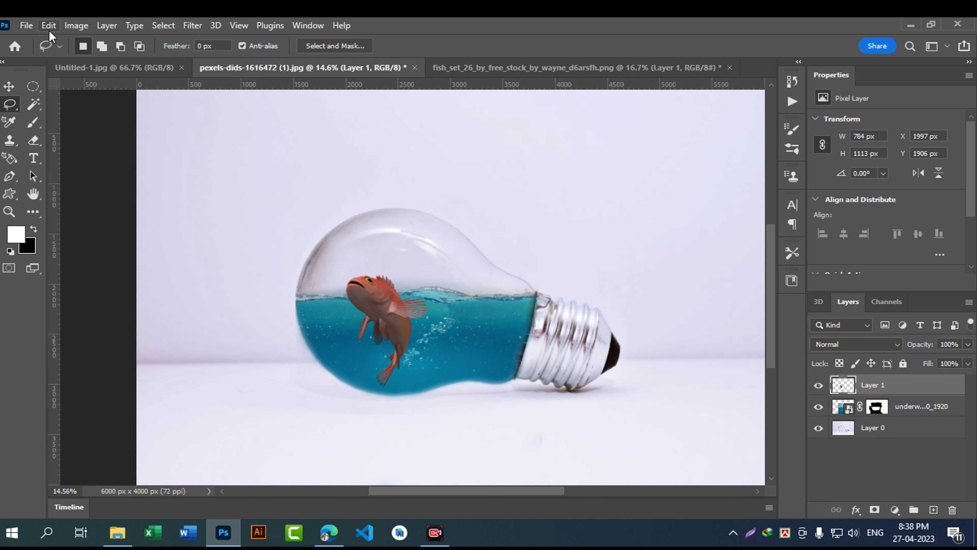
{"action": "left_click", "coordinate": [49, 25]}
{"action": "left_click", "coordinate": [92, 146]}
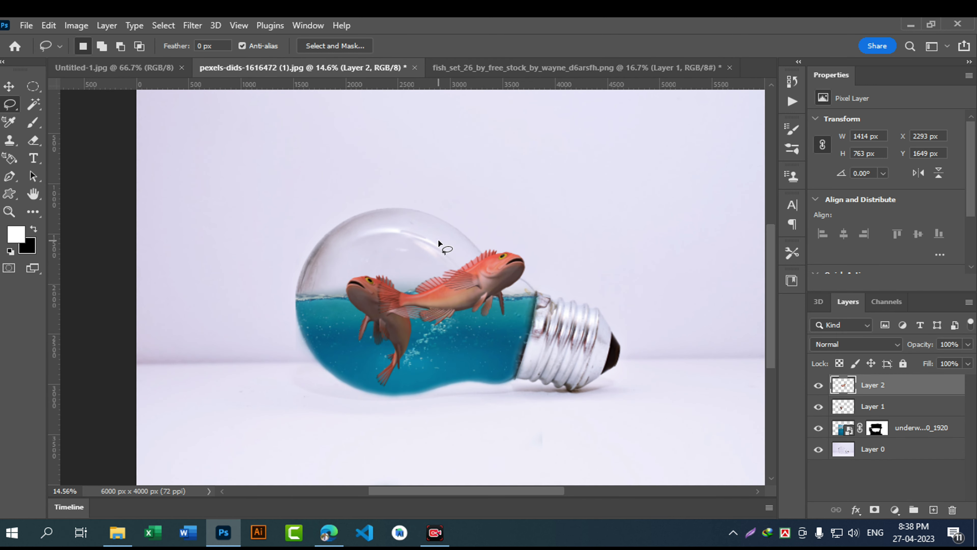
{"action": "key", "text": "v"}
{"action": "left_click_drag", "start_coordinate": [482, 289], "coordinate": [556, 341]}
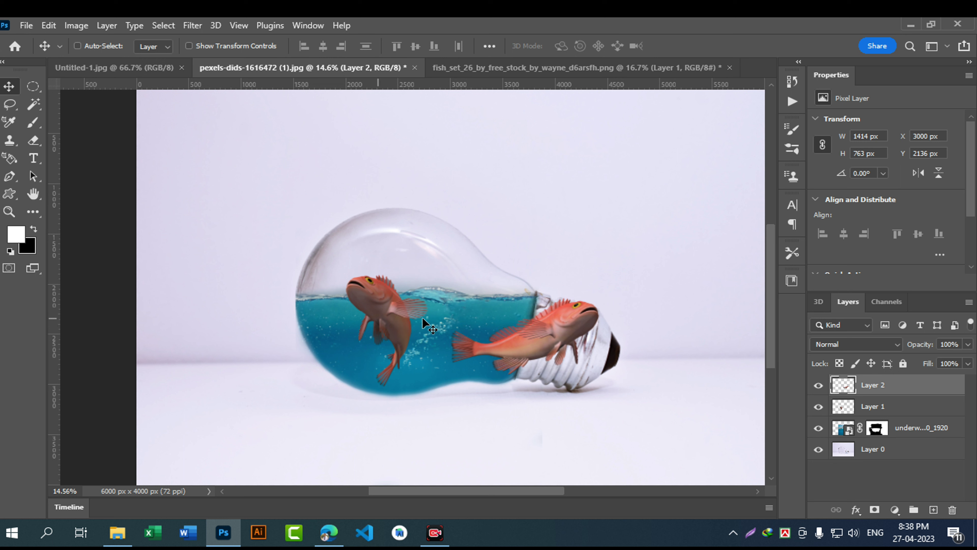
Step: Turn on Auto-Select for the Move tool and shift the first fish slightly left and down in the bulb
{"action": "left_click", "coordinate": [91, 46]}
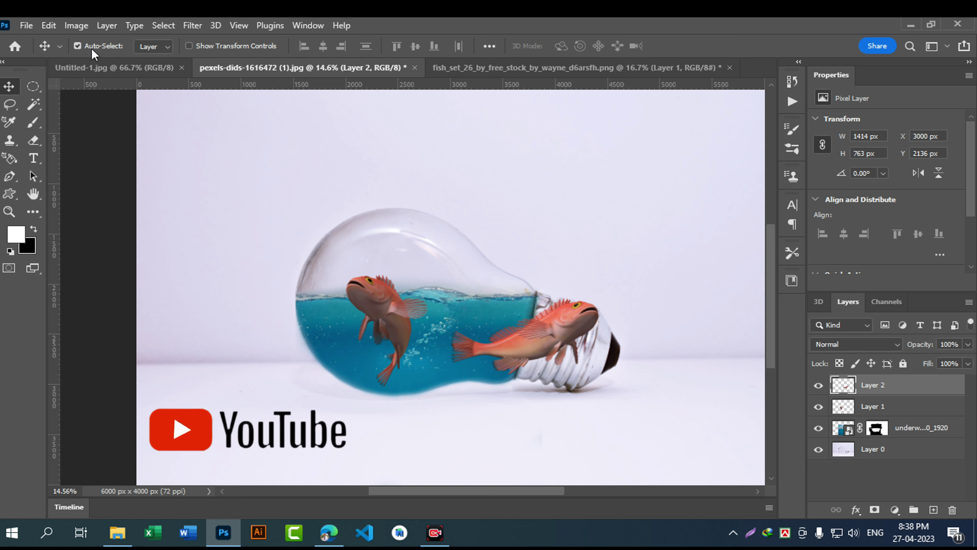
{"action": "left_click", "coordinate": [420, 338], "text": "ctrl"}
{"action": "left_click", "coordinate": [397, 323], "text": "ctrl"}
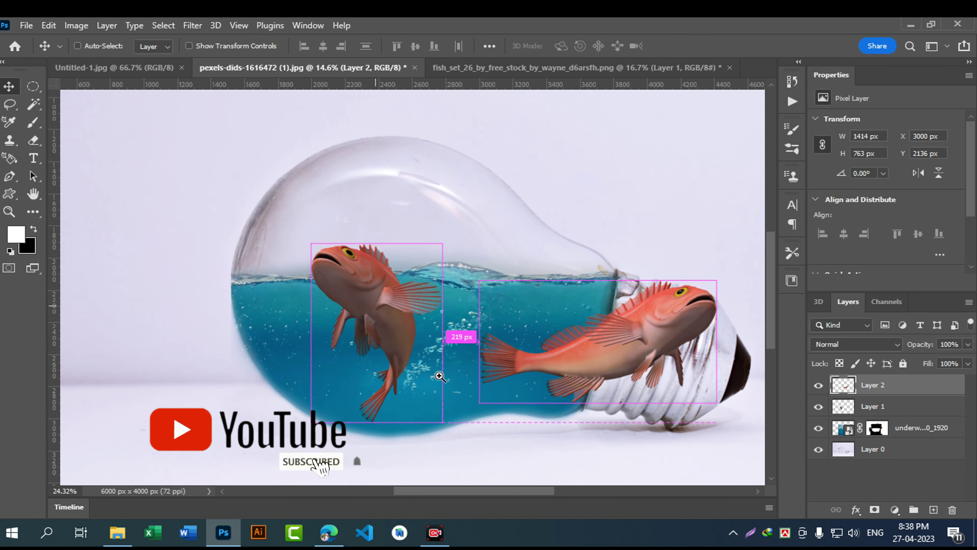
{"action": "left_click_drag", "start_coordinate": [363, 307], "coordinate": [334, 317]}
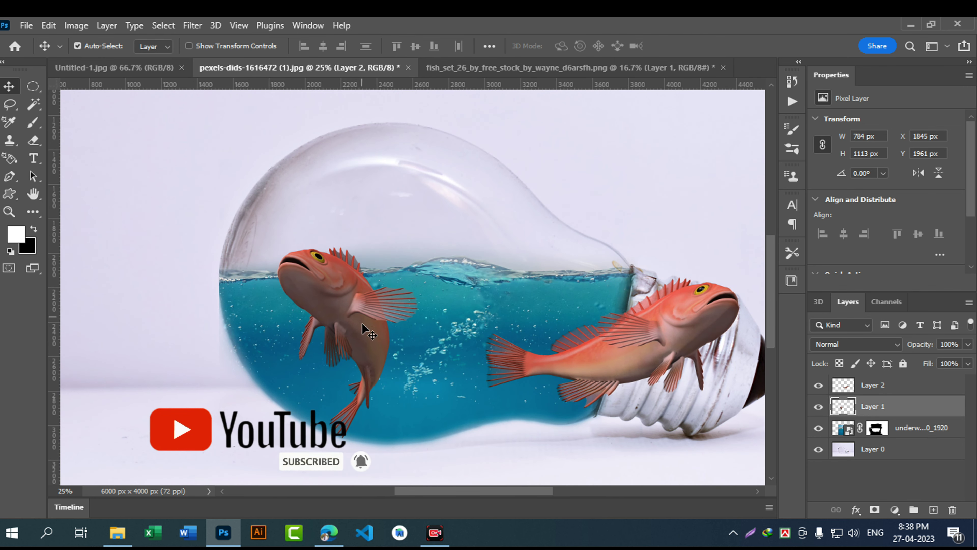
Step: Scale the first fish to about 67% and position it at the water surface near the bulb's left side
{"action": "key", "text": "ctrl+t"}
{"action": "left_click_drag", "start_coordinate": [418, 249], "coordinate": [372, 310]}
{"action": "left_click_drag", "start_coordinate": [341, 355], "coordinate": [346, 301]}
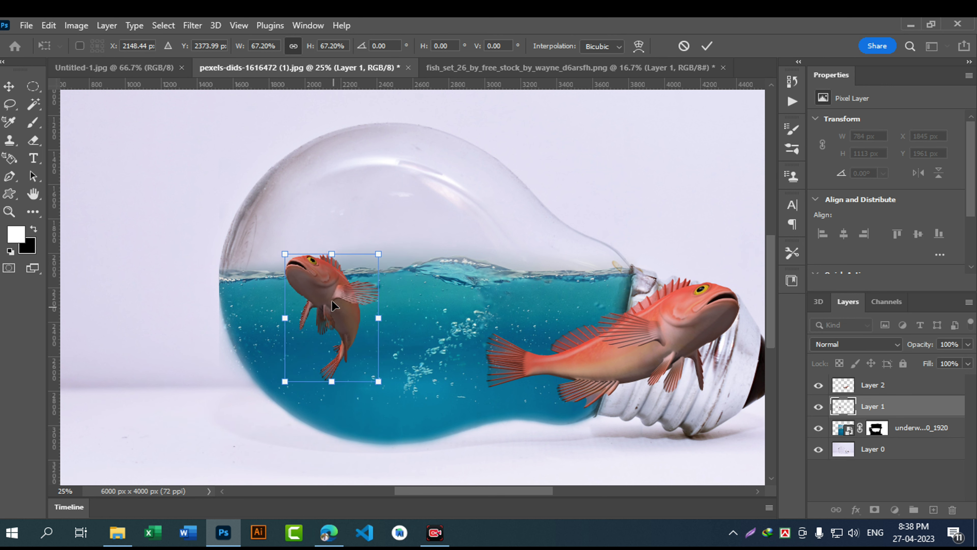
{"action": "left_click", "coordinate": [708, 47]}
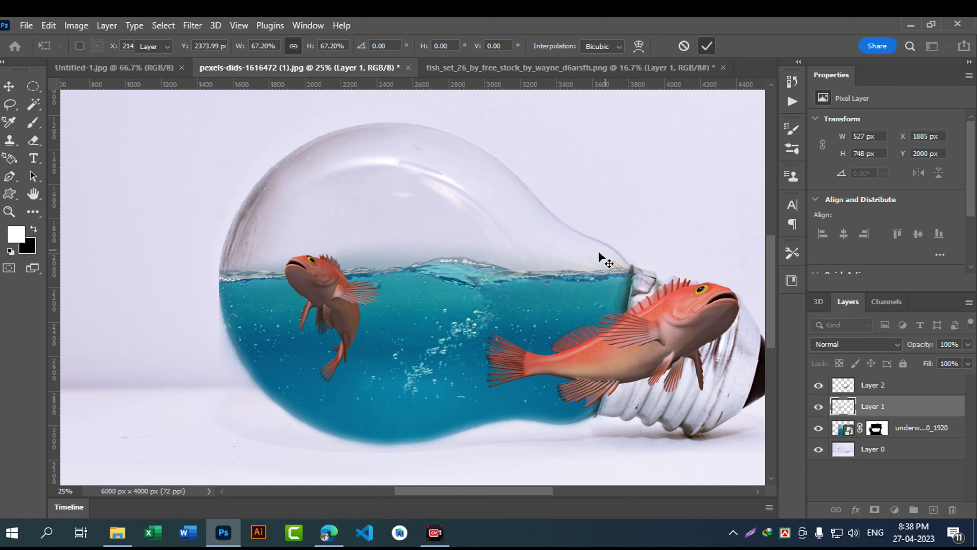
Step: Move the second fish into the water, scale it to about 53%, rotate it about -8° and place it low in the bulb's centre
{"action": "left_click_drag", "start_coordinate": [612, 284], "coordinate": [493, 264]}
{"action": "left_click_drag", "start_coordinate": [534, 313], "coordinate": [401, 321]}
{"action": "key", "text": "ctrl+t"}
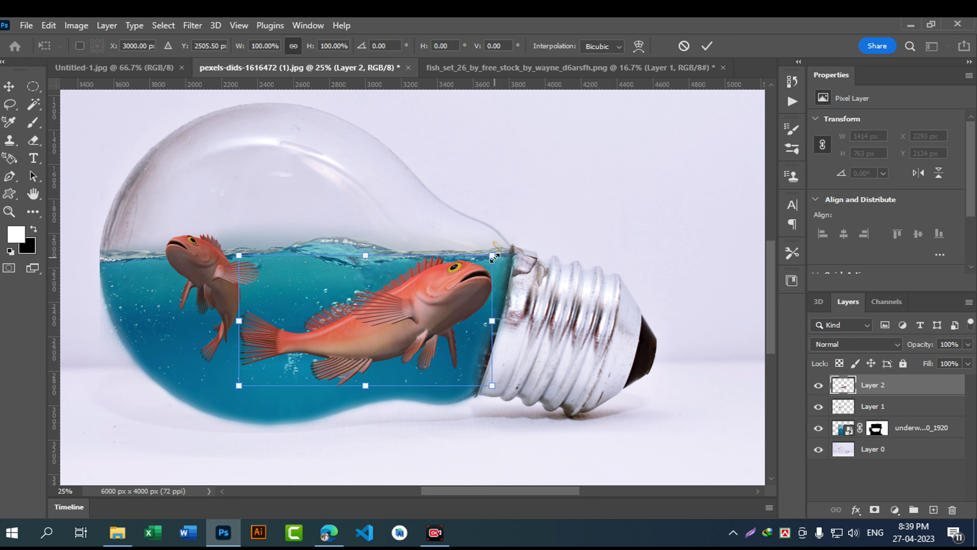
{"action": "left_click_drag", "start_coordinate": [494, 257], "coordinate": [396, 286]}
{"action": "mouse_move", "coordinate": [323, 342]}
{"action": "left_mouse_down"}
{"action": "mouse_move", "coordinate": [345, 333]}
{"action": "mouse_move", "coordinate": [337, 340]}
{"action": "left_mouse_up"}
{"action": "left_click_drag", "start_coordinate": [387, 298], "coordinate": [364, 310]}
{"action": "left_click_drag", "start_coordinate": [343, 345], "coordinate": [356, 340]}
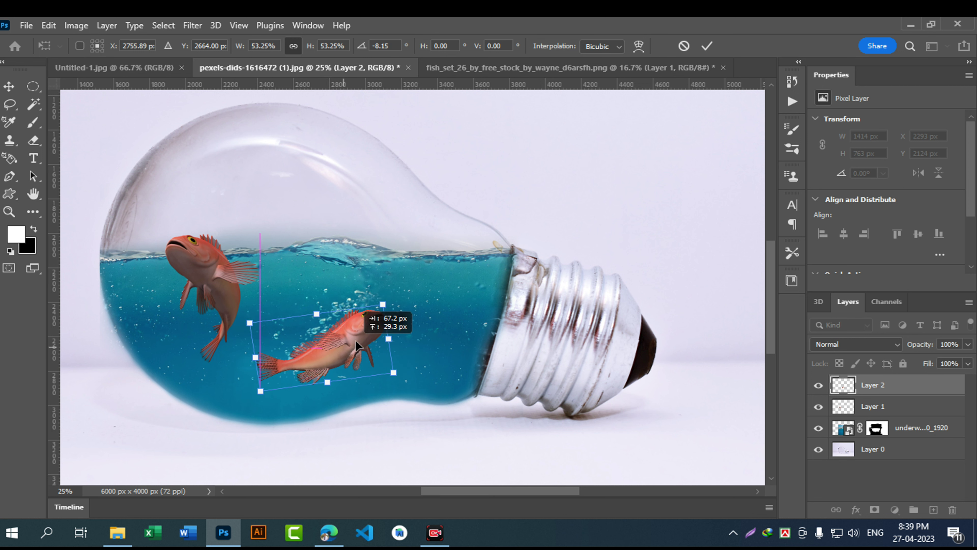
{"action": "key", "text": "Return"}
{"action": "left_click_drag", "start_coordinate": [352, 339], "coordinate": [376, 344]}
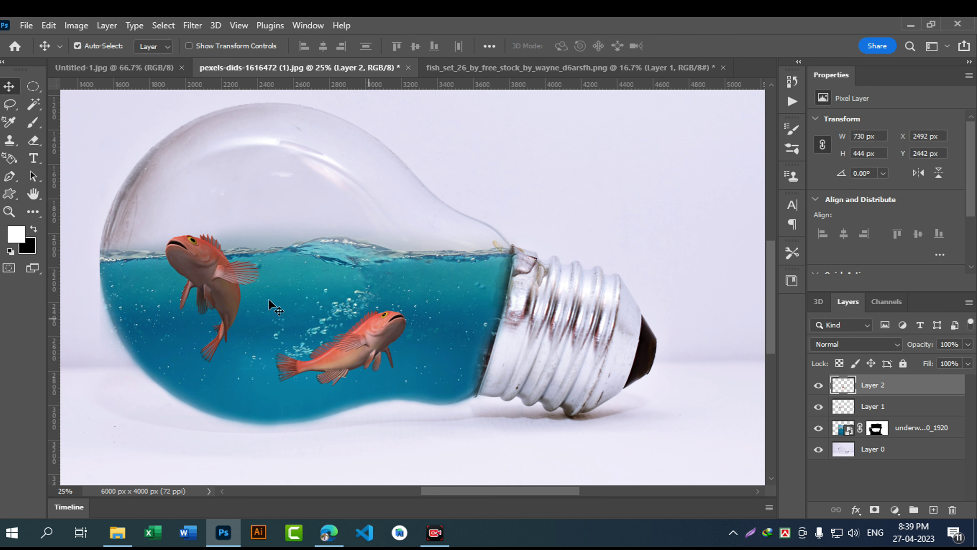
Step: Fine-tune the spacing of the two fish by shifting the first slightly left and the second slightly up and left
{"action": "left_click", "coordinate": [217, 274]}
{"action": "left_click_drag", "start_coordinate": [217, 274], "coordinate": [208, 277]}
{"action": "left_click_drag", "start_coordinate": [362, 343], "coordinate": [356, 335]}
{"action": "left_click_drag", "start_coordinate": [518, 330], "coordinate": [560, 352]}
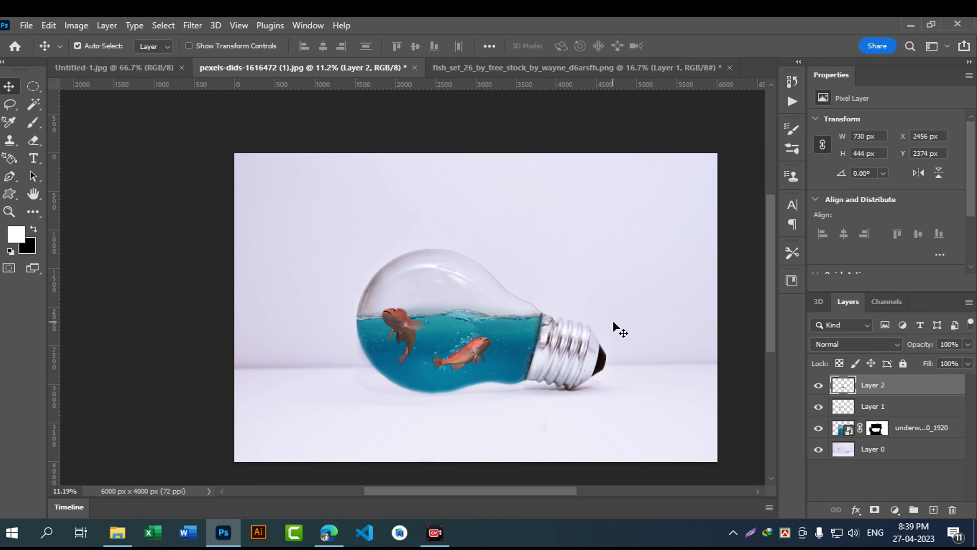
{"action": "left_click", "coordinate": [467, 339], "text": "ctrl"}
{"action": "left_click_drag", "start_coordinate": [574, 374], "coordinate": [567, 338]}
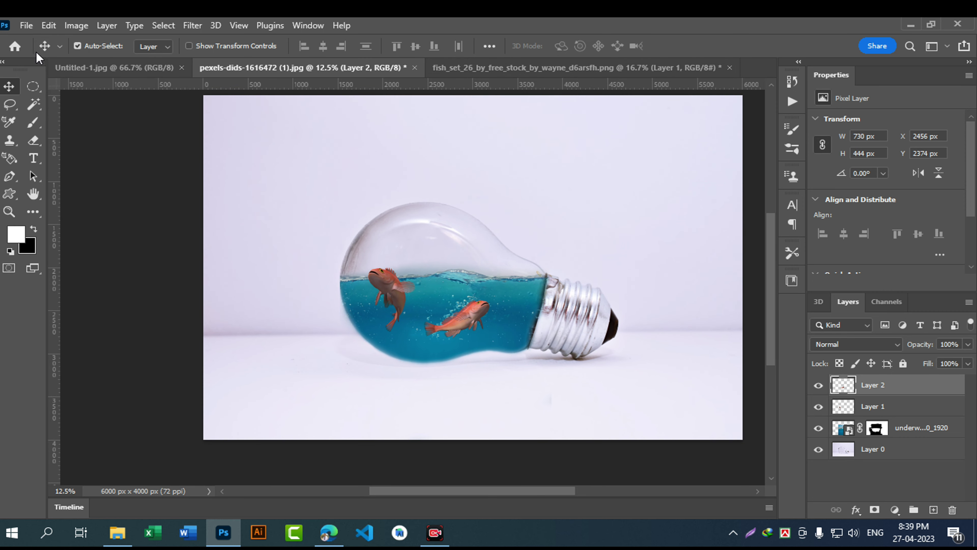
Step: Place teahub.io-water-wallpaper-33632.jpg as an embedded image, accepting its Camera Raw settings
{"action": "left_click", "coordinate": [26, 26]}
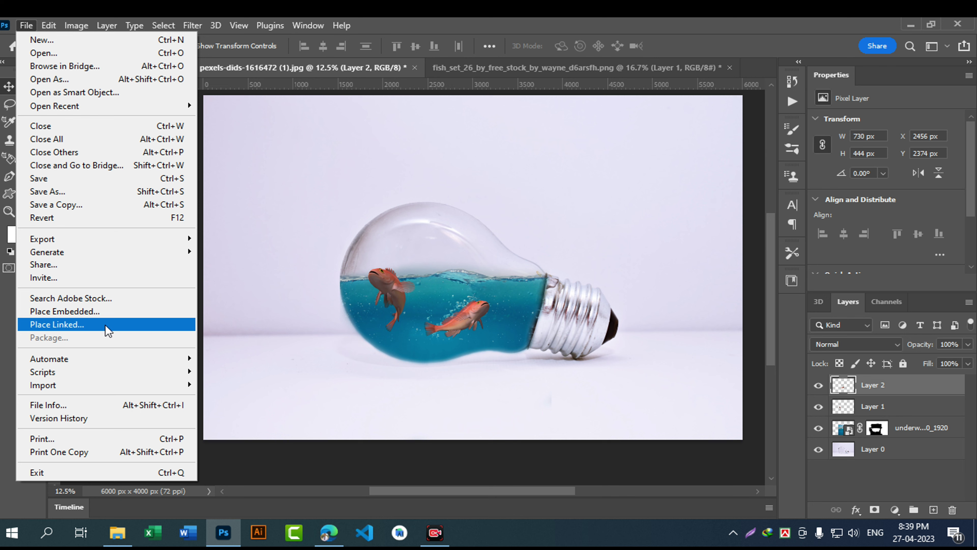
{"action": "left_click", "coordinate": [109, 311]}
{"action": "left_click", "coordinate": [425, 154]}
{"action": "left_click", "coordinate": [381, 315]}
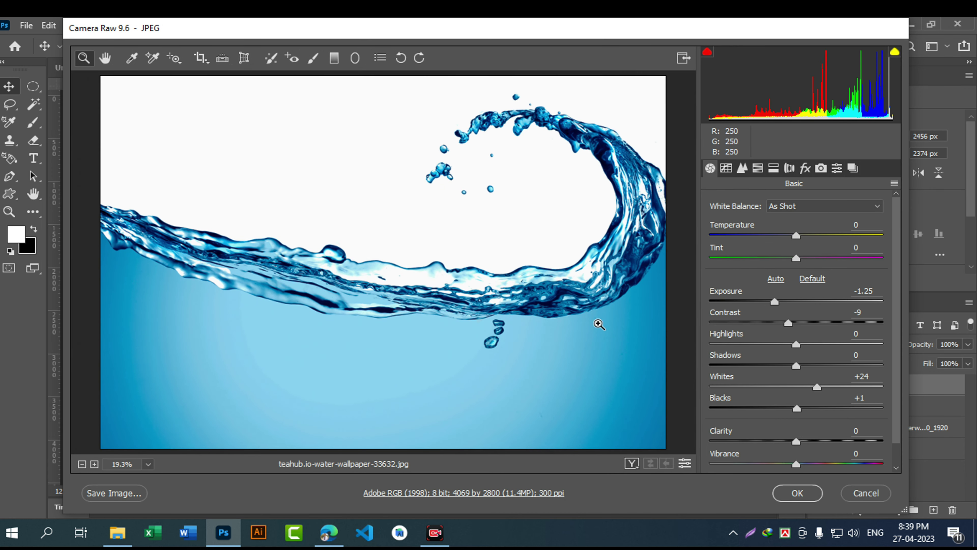
{"action": "left_click", "coordinate": [797, 493]}
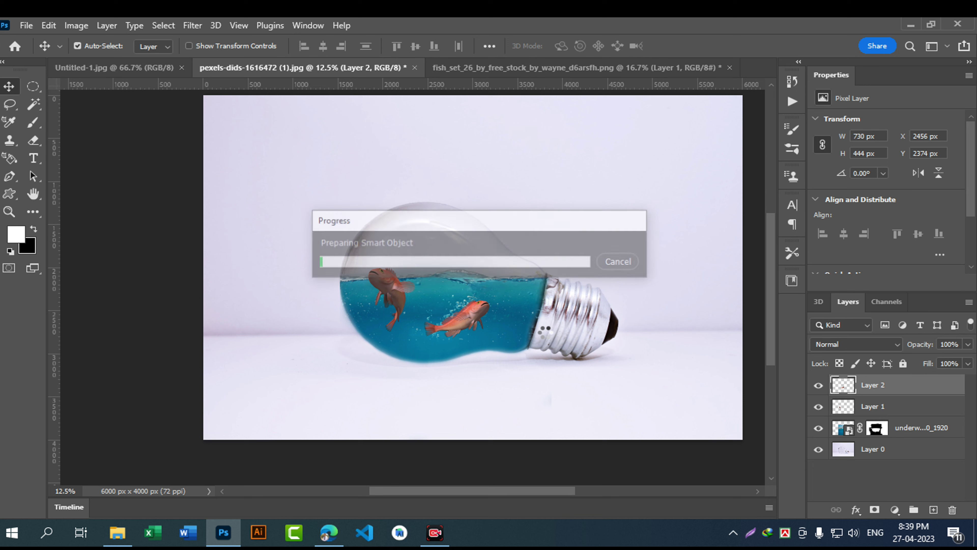
Step: Scale the placed water image to about 287% over the bulb and lower its layer opacity to 46%
{"action": "left_click_drag", "start_coordinate": [517, 298], "coordinate": [678, 403]}
{"action": "left_click_drag", "start_coordinate": [604, 368], "coordinate": [496, 324]}
{"action": "left_click", "coordinate": [968, 344]}
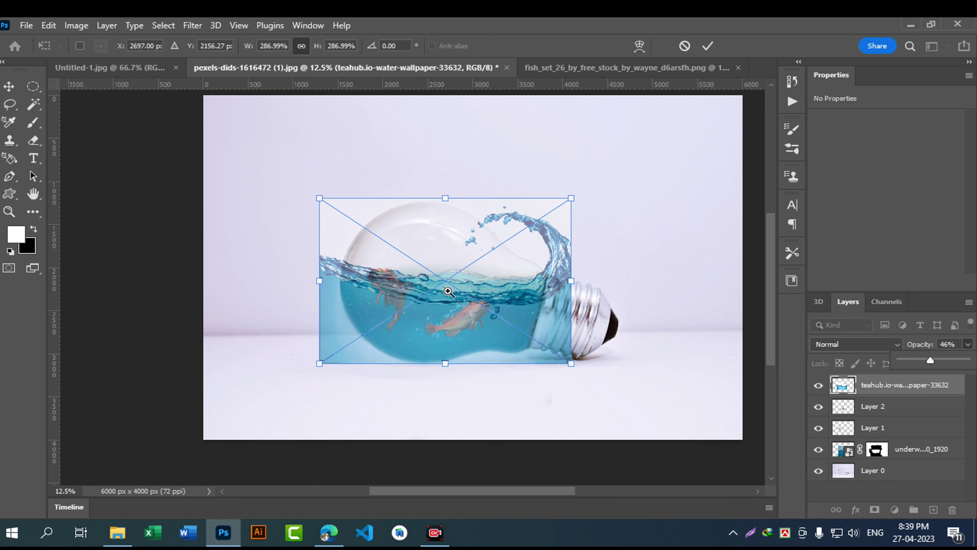
Step: Rotate the water image to about -9.8° and align its wave line with the water surface in the bulb
{"action": "left_click_drag", "start_coordinate": [448, 292], "coordinate": [490, 323]}
{"action": "left_click_drag", "start_coordinate": [620, 278], "coordinate": [630, 235]}
{"action": "mouse_move", "coordinate": [457, 315]}
{"action": "left_mouse_down"}
{"action": "mouse_move", "coordinate": [472, 335]}
{"action": "mouse_move", "coordinate": [468, 321]}
{"action": "left_mouse_up"}
{"action": "left_click_drag", "start_coordinate": [455, 355], "coordinate": [448, 347]}
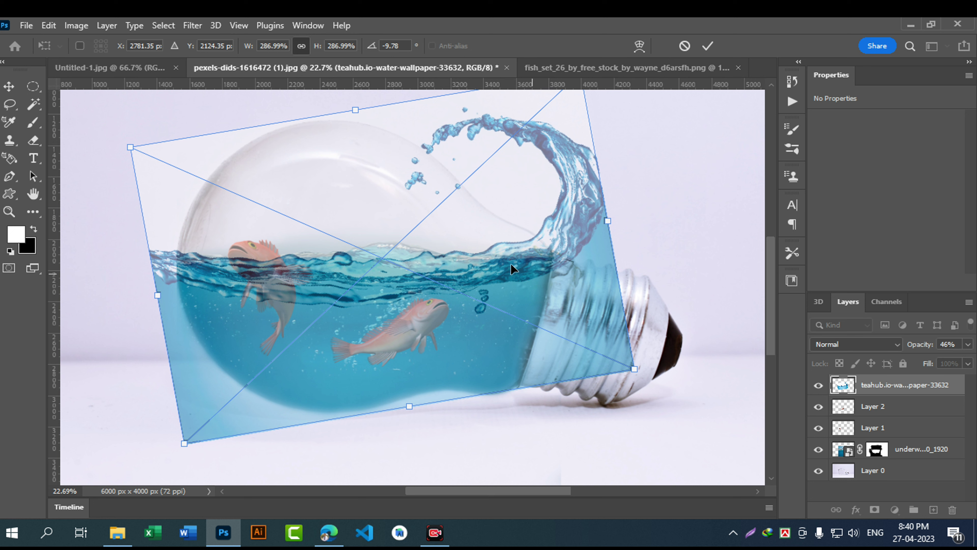
{"action": "left_click_drag", "start_coordinate": [501, 260], "coordinate": [499, 265]}
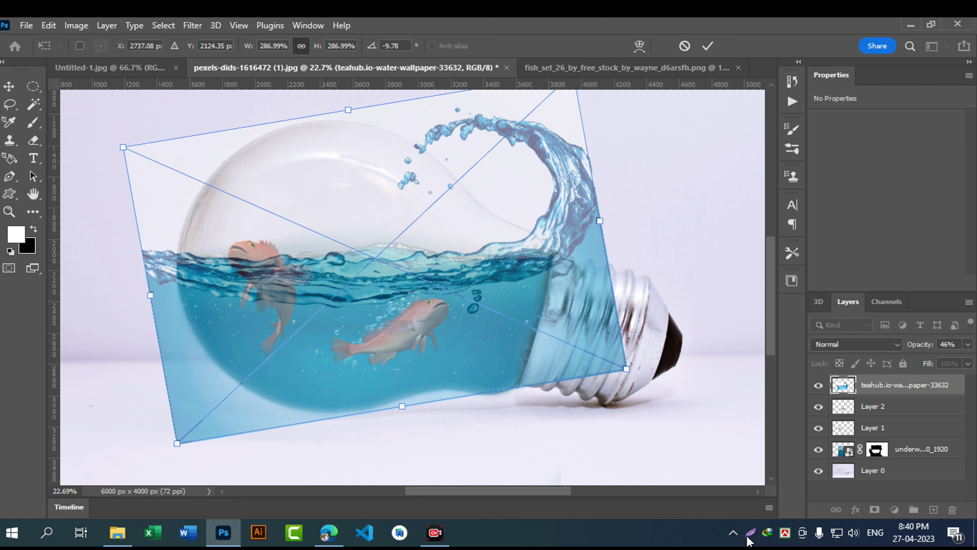
{"action": "left_click", "coordinate": [733, 532]}
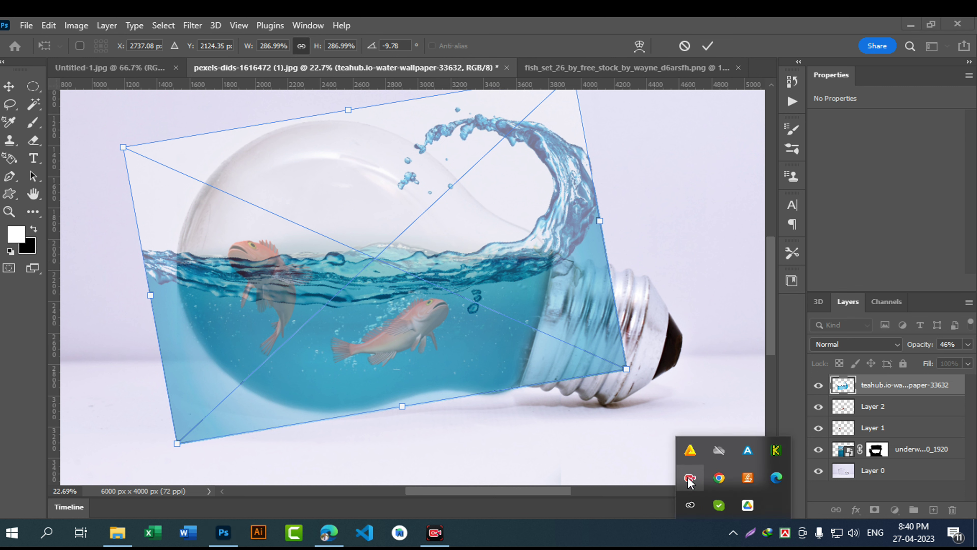
{"action": "left_click", "coordinate": [783, 506]}
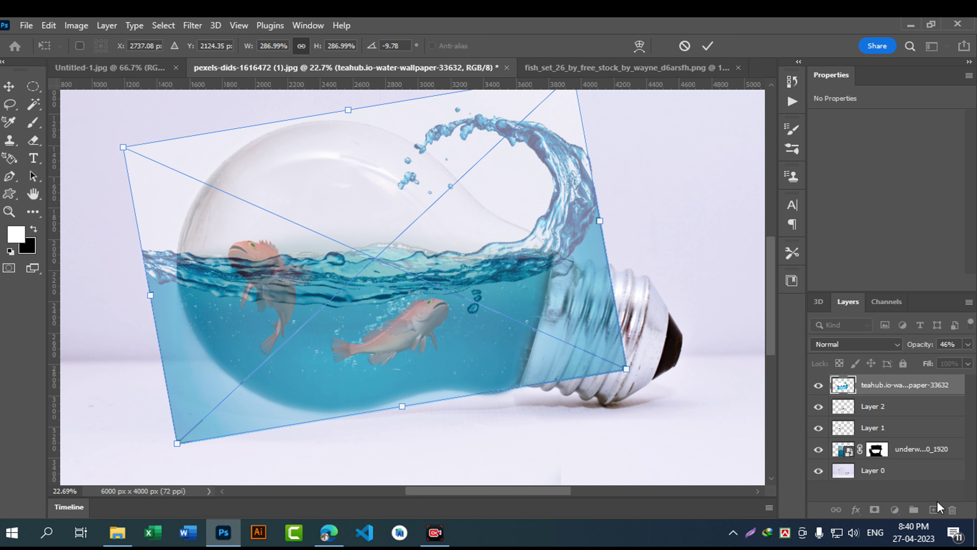
Step: Enlarge the water image to about 292% so it extends past the bulb's left edge and commit the transform
{"action": "left_click_drag", "start_coordinate": [177, 443], "coordinate": [171, 451]}
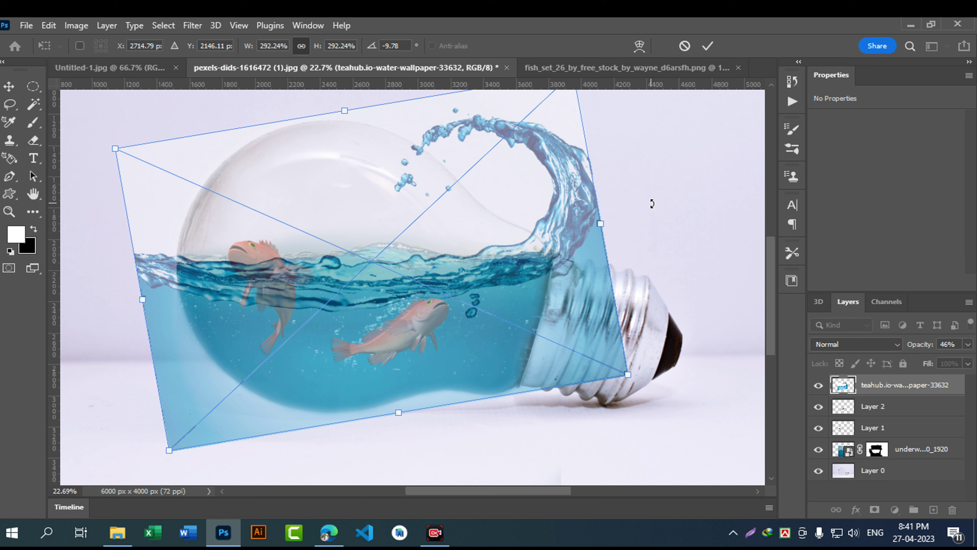
{"action": "left_click", "coordinate": [709, 46]}
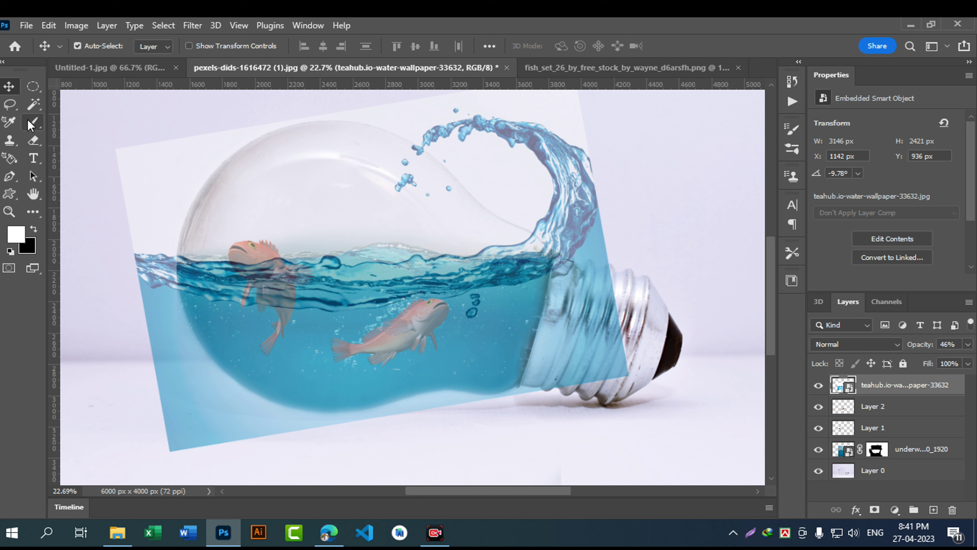
Step: Add a layer mask to the water image and paint black with a soft brush over the splash and background above the bulb
{"action": "left_click", "coordinate": [875, 510]}
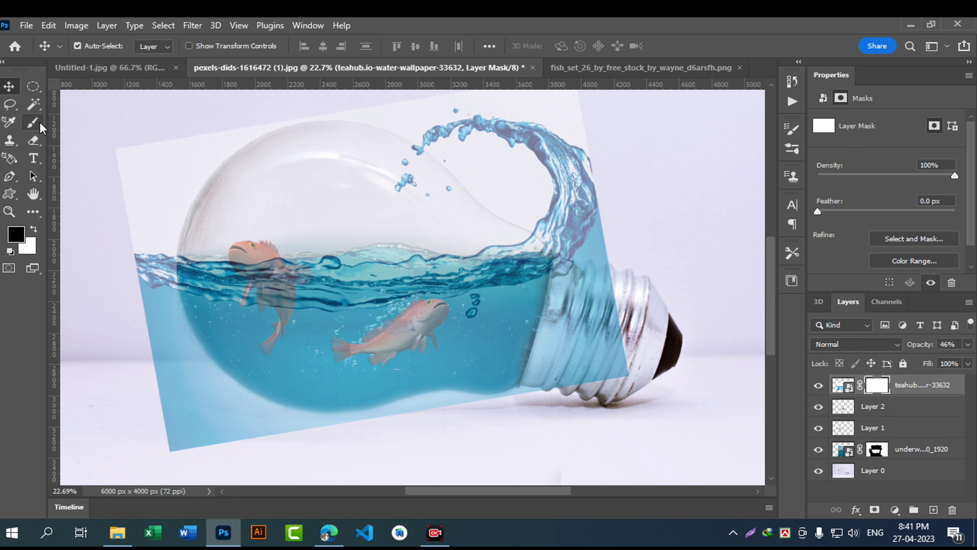
{"action": "key", "text": "b"}
{"action": "left_click_drag", "start_coordinate": [477, 196], "coordinate": [497, 229]}
{"action": "mouse_move", "coordinate": [420, 157]}
{"action": "left_mouse_down"}
{"action": "mouse_move", "coordinate": [462, 131]}
{"action": "mouse_move", "coordinate": [535, 196]}
{"action": "mouse_move", "coordinate": [622, 151]}
{"action": "left_mouse_up"}
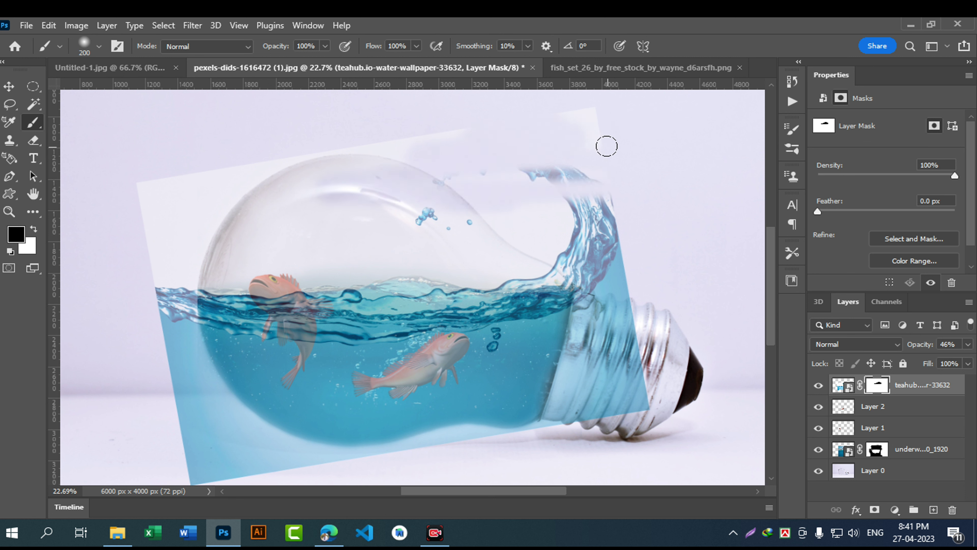
{"action": "left_click_drag", "start_coordinate": [424, 134], "coordinate": [132, 180]}
{"action": "mouse_move", "coordinate": [117, 224]}
{"action": "left_mouse_down"}
{"action": "mouse_move", "coordinate": [548, 190]}
{"action": "mouse_move", "coordinate": [622, 209]}
{"action": "mouse_move", "coordinate": [645, 240]}
{"action": "mouse_move", "coordinate": [559, 232]}
{"action": "mouse_move", "coordinate": [607, 260]}
{"action": "mouse_move", "coordinate": [583, 224]}
{"action": "mouse_move", "coordinate": [625, 119]}
{"action": "left_mouse_up"}
{"action": "key", "text": "space"}
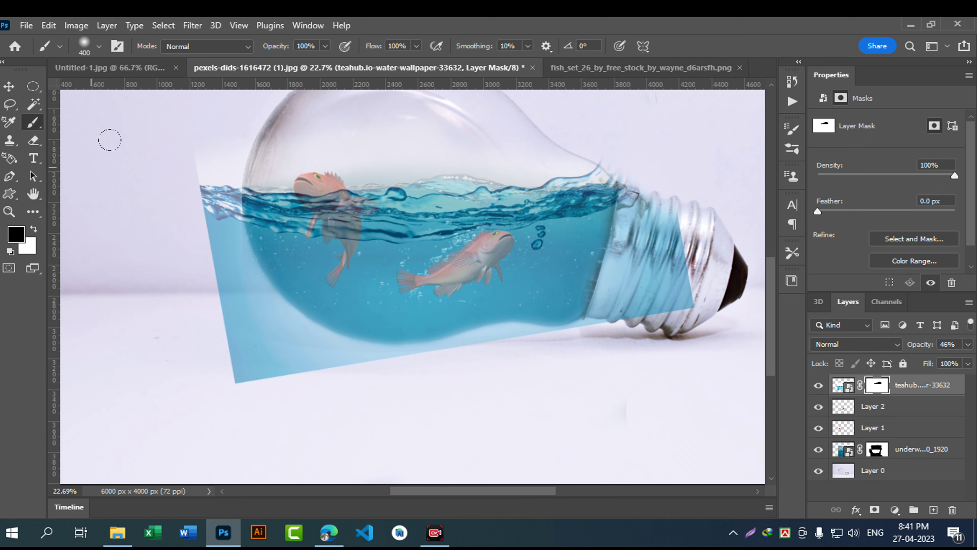
Step: Mask out the water image outside the bulb's left and lower edges and over the metal screw base
{"action": "mouse_move", "coordinate": [187, 167]}
{"action": "left_mouse_down"}
{"action": "mouse_move", "coordinate": [191, 223]}
{"action": "mouse_move", "coordinate": [184, 153]}
{"action": "mouse_move", "coordinate": [206, 276]}
{"action": "mouse_move", "coordinate": [201, 200]}
{"action": "mouse_move", "coordinate": [258, 366]}
{"action": "mouse_move", "coordinate": [232, 354]}
{"action": "mouse_move", "coordinate": [246, 390]}
{"action": "mouse_move", "coordinate": [151, 261]}
{"action": "mouse_move", "coordinate": [251, 355]}
{"action": "mouse_move", "coordinate": [224, 299]}
{"action": "mouse_move", "coordinate": [293, 340]}
{"action": "mouse_move", "coordinate": [391, 361]}
{"action": "mouse_move", "coordinate": [177, 357]}
{"action": "mouse_move", "coordinate": [463, 386]}
{"action": "mouse_move", "coordinate": [430, 370]}
{"action": "mouse_move", "coordinate": [456, 350]}
{"action": "mouse_move", "coordinate": [531, 335]}
{"action": "mouse_move", "coordinate": [365, 358]}
{"action": "mouse_move", "coordinate": [476, 362]}
{"action": "mouse_move", "coordinate": [527, 353]}
{"action": "left_mouse_up"}
{"action": "mouse_move", "coordinate": [602, 231]}
{"action": "left_mouse_down"}
{"action": "mouse_move", "coordinate": [562, 254]}
{"action": "mouse_move", "coordinate": [555, 222]}
{"action": "left_mouse_up"}
{"action": "mouse_move", "coordinate": [589, 266]}
{"action": "left_mouse_down"}
{"action": "mouse_move", "coordinate": [540, 356]}
{"action": "mouse_move", "coordinate": [567, 346]}
{"action": "left_mouse_up"}
{"action": "left_click_drag", "start_coordinate": [567, 347], "coordinate": [588, 294]}
{"action": "left_click_drag", "start_coordinate": [494, 222], "coordinate": [488, 342]}
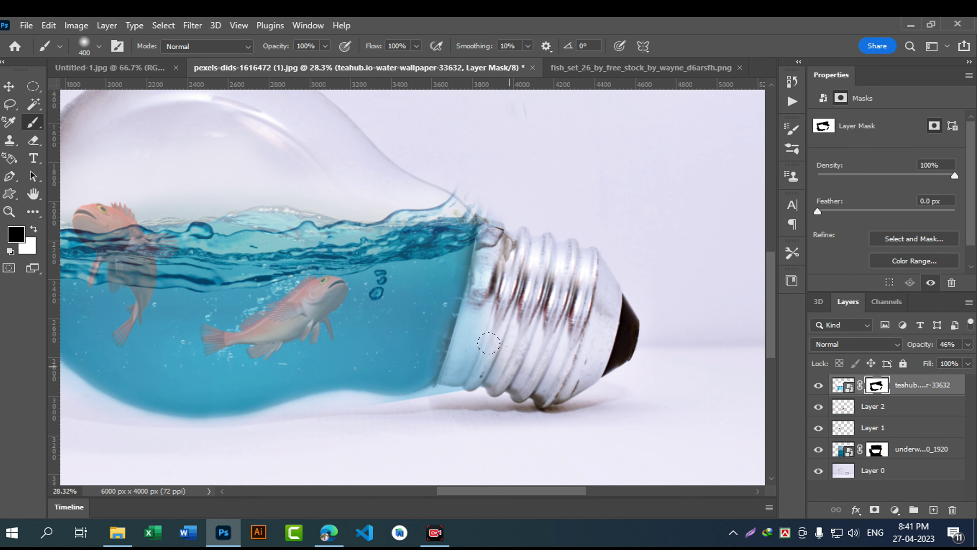
{"action": "mouse_move", "coordinate": [493, 233]}
{"action": "left_mouse_down"}
{"action": "mouse_move", "coordinate": [461, 368]}
{"action": "mouse_move", "coordinate": [443, 407]}
{"action": "mouse_move", "coordinate": [452, 385]}
{"action": "mouse_move", "coordinate": [420, 405]}
{"action": "left_mouse_up"}
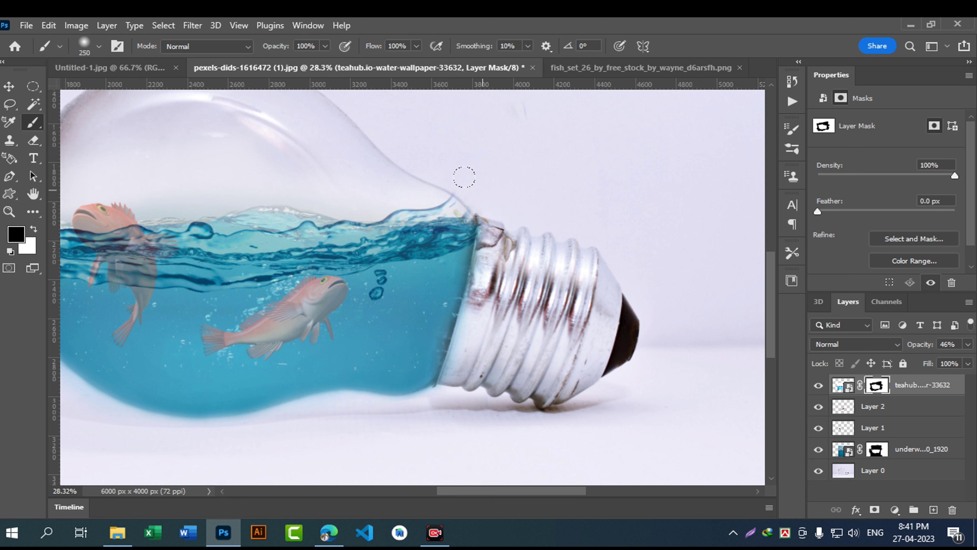
Step: Clean up the mask along the bulb's left and lower glass edges with a size 250 brush
{"action": "left_click_drag", "start_coordinate": [308, 183], "coordinate": [494, 195]}
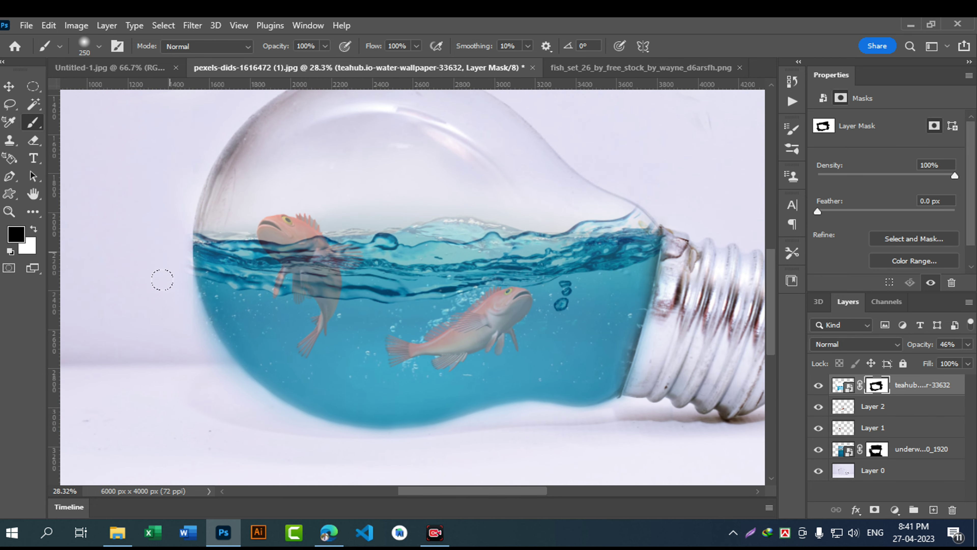
{"action": "left_click_drag", "start_coordinate": [296, 343], "coordinate": [319, 230]}
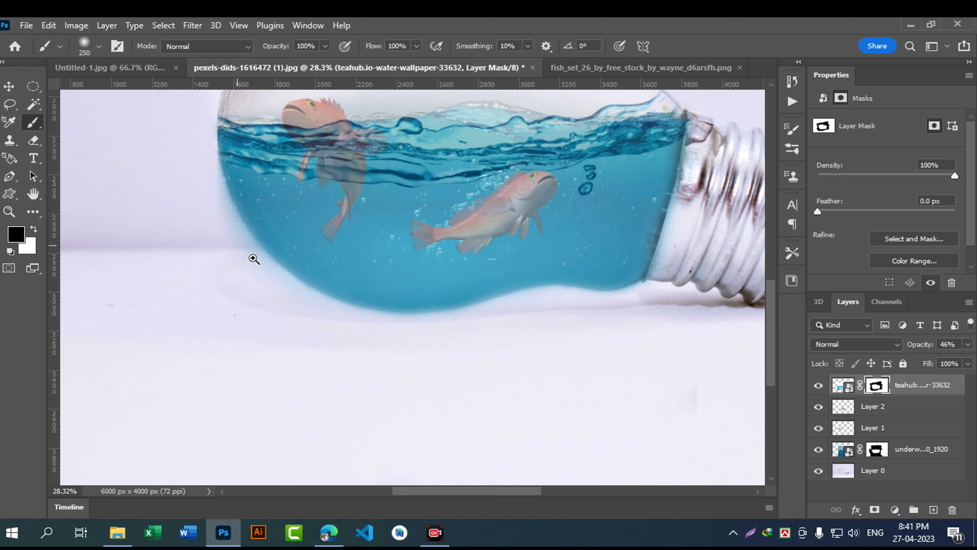
{"action": "left_click_drag", "start_coordinate": [253, 259], "coordinate": [260, 256]}
{"action": "left_click_drag", "start_coordinate": [228, 157], "coordinate": [261, 264]}
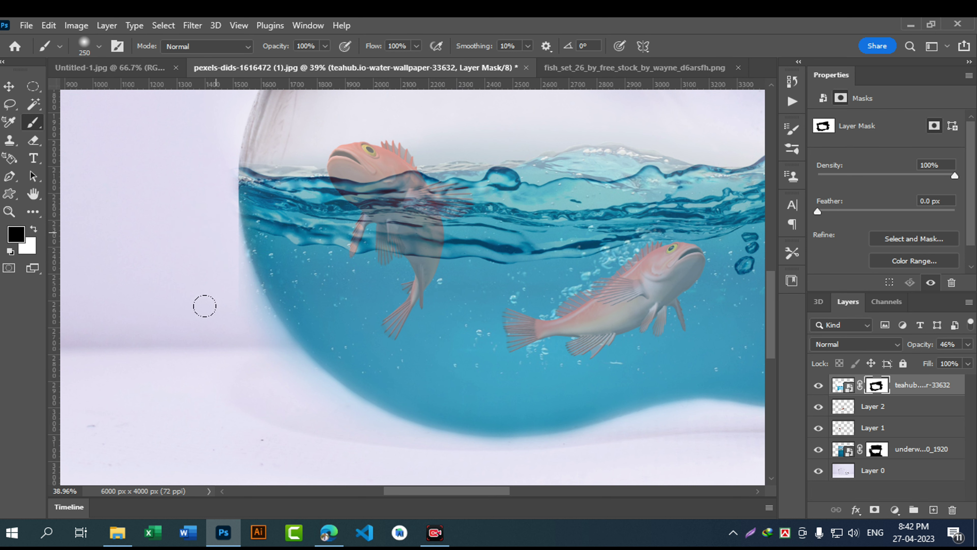
{"action": "left_click_drag", "start_coordinate": [371, 386], "coordinate": [304, 285]}
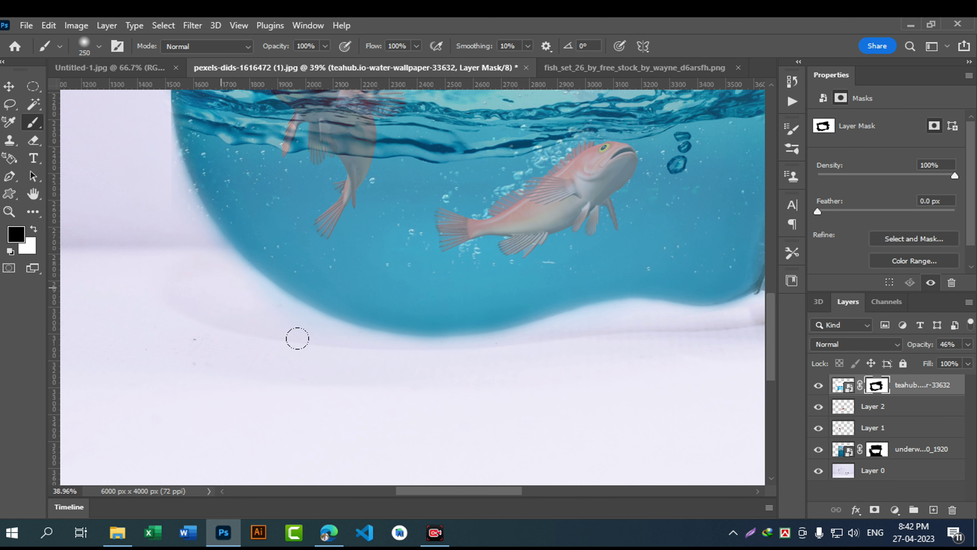
{"action": "mouse_move", "coordinate": [675, 266]}
{"action": "left_mouse_down"}
{"action": "mouse_move", "coordinate": [618, 413]}
{"action": "mouse_move", "coordinate": [565, 500]}
{"action": "left_mouse_up"}
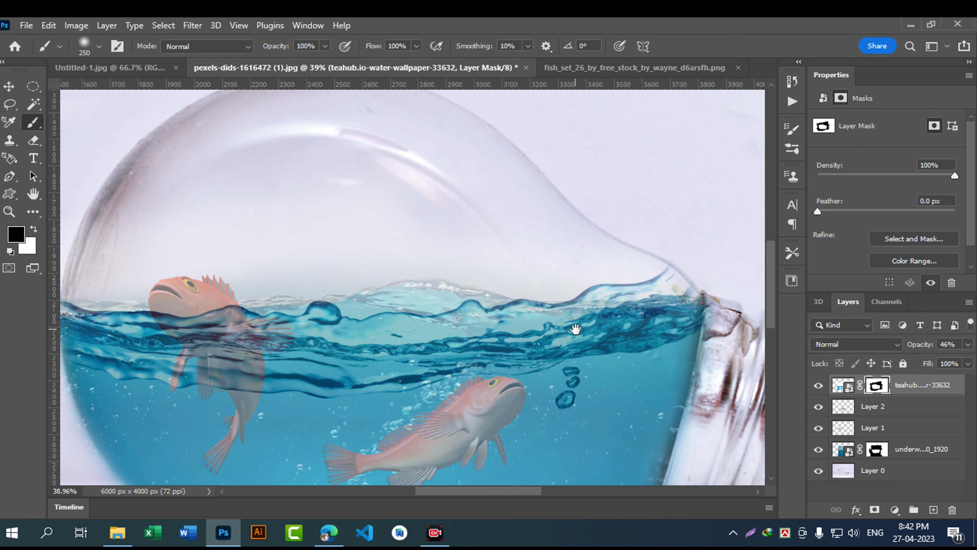
Step: Paint out the water image's white haze inside the upper glass and the wave crest near the bulb's neck
{"action": "mouse_move", "coordinate": [293, 240]}
{"action": "left_mouse_down"}
{"action": "mouse_move", "coordinate": [273, 203]}
{"action": "mouse_move", "coordinate": [235, 200]}
{"action": "left_mouse_up"}
{"action": "left_click_drag", "start_coordinate": [246, 216], "coordinate": [458, 221]}
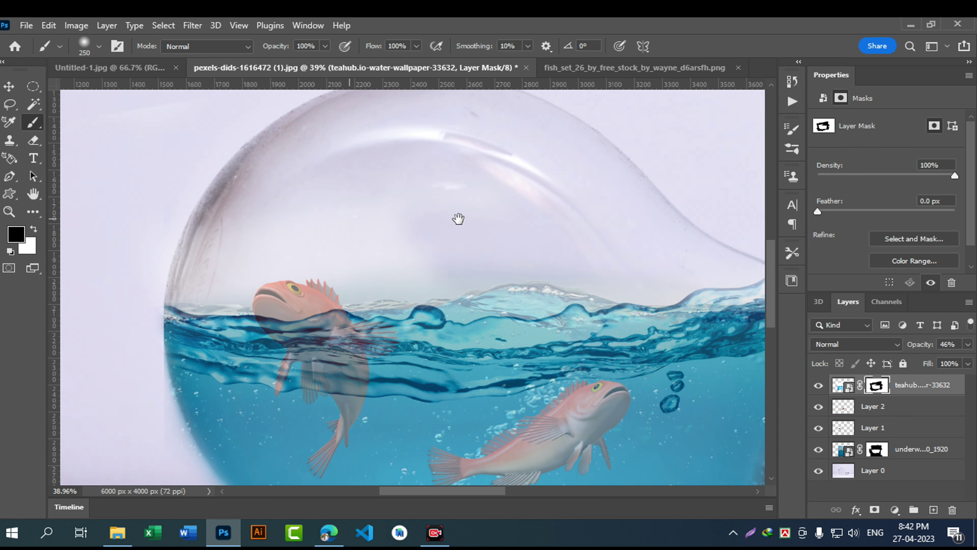
{"action": "mouse_move", "coordinate": [535, 270]}
{"action": "left_mouse_down"}
{"action": "mouse_move", "coordinate": [370, 204]}
{"action": "mouse_move", "coordinate": [299, 234]}
{"action": "mouse_move", "coordinate": [292, 296]}
{"action": "mouse_move", "coordinate": [338, 245]}
{"action": "mouse_move", "coordinate": [512, 266]}
{"action": "mouse_move", "coordinate": [529, 256]}
{"action": "left_mouse_up"}
{"action": "mouse_move", "coordinate": [585, 238]}
{"action": "left_mouse_down"}
{"action": "mouse_move", "coordinate": [476, 222]}
{"action": "mouse_move", "coordinate": [406, 226]}
{"action": "left_mouse_up"}
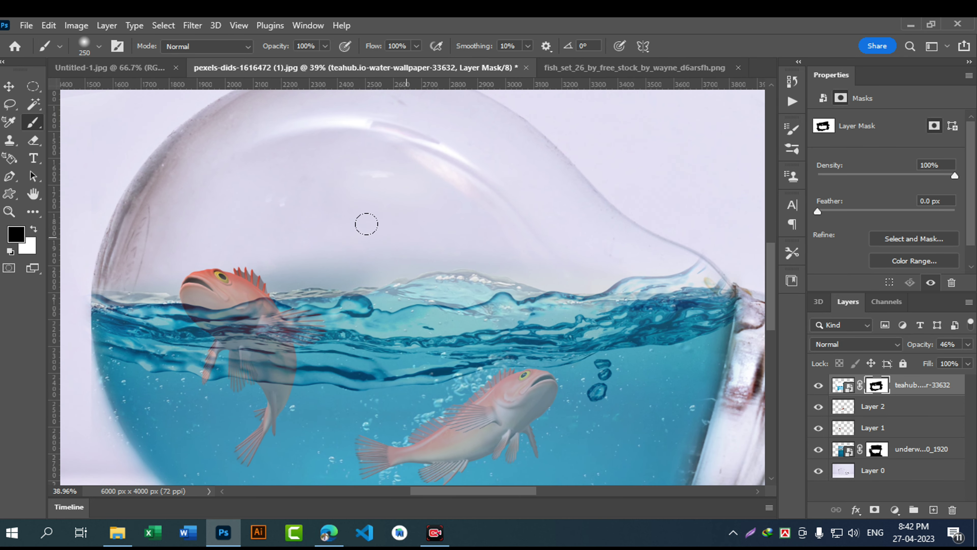
{"action": "mouse_move", "coordinate": [165, 211]}
{"action": "left_mouse_down"}
{"action": "mouse_move", "coordinate": [146, 207]}
{"action": "mouse_move", "coordinate": [91, 249]}
{"action": "mouse_move", "coordinate": [173, 230]}
{"action": "mouse_move", "coordinate": [314, 236]}
{"action": "left_mouse_up"}
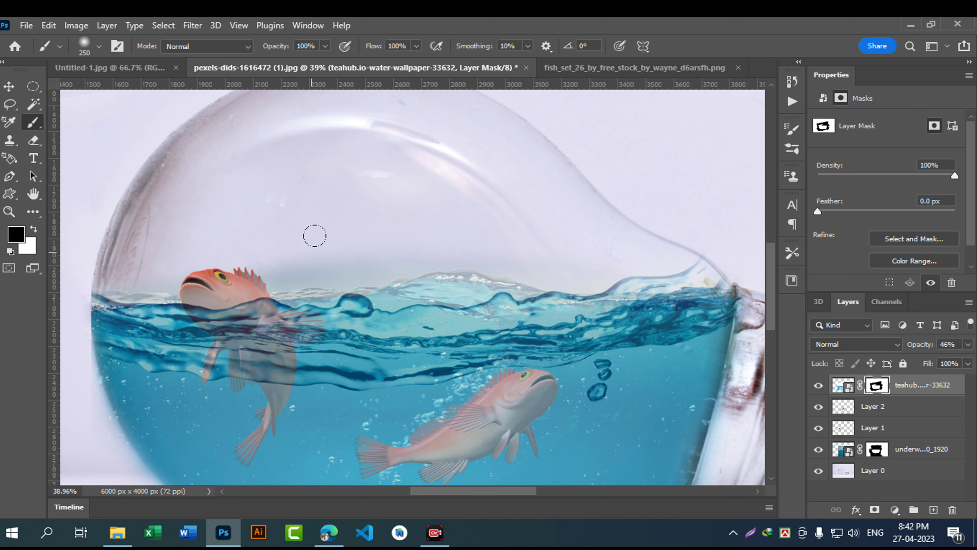
{"action": "mouse_move", "coordinate": [521, 246]}
{"action": "left_mouse_down"}
{"action": "mouse_move", "coordinate": [663, 247]}
{"action": "mouse_move", "coordinate": [483, 234]}
{"action": "mouse_move", "coordinate": [592, 234]}
{"action": "mouse_move", "coordinate": [212, 230]}
{"action": "left_mouse_up"}
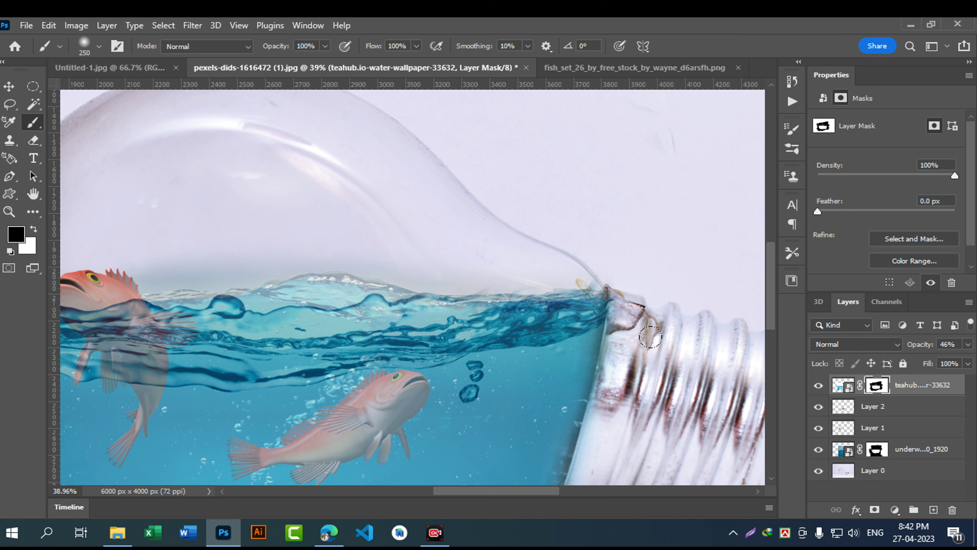
Step: Raise the water image's opacity to 100% and mask its white areas above the waves and around the first fish's head
{"action": "left_click", "coordinate": [968, 345]}
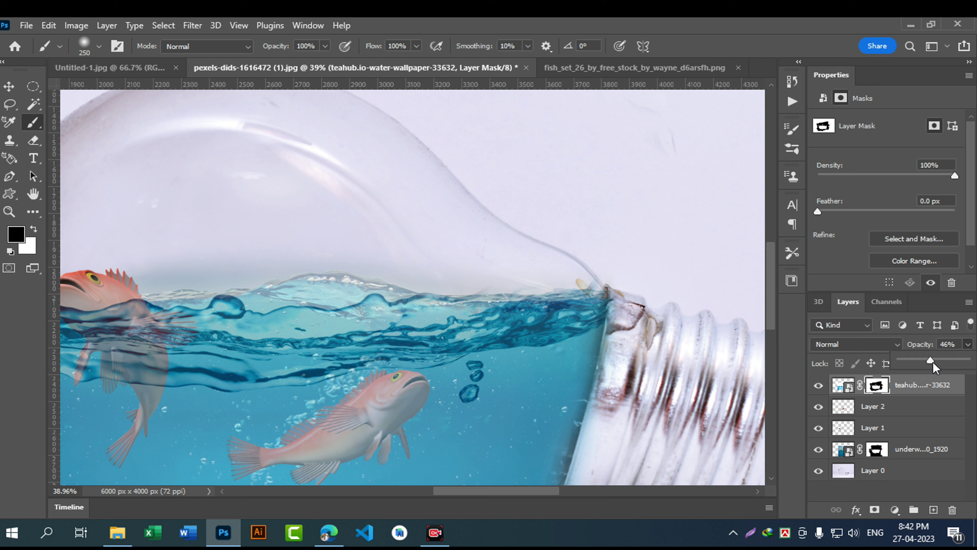
{"action": "left_click_drag", "start_coordinate": [934, 361], "coordinate": [971, 360]}
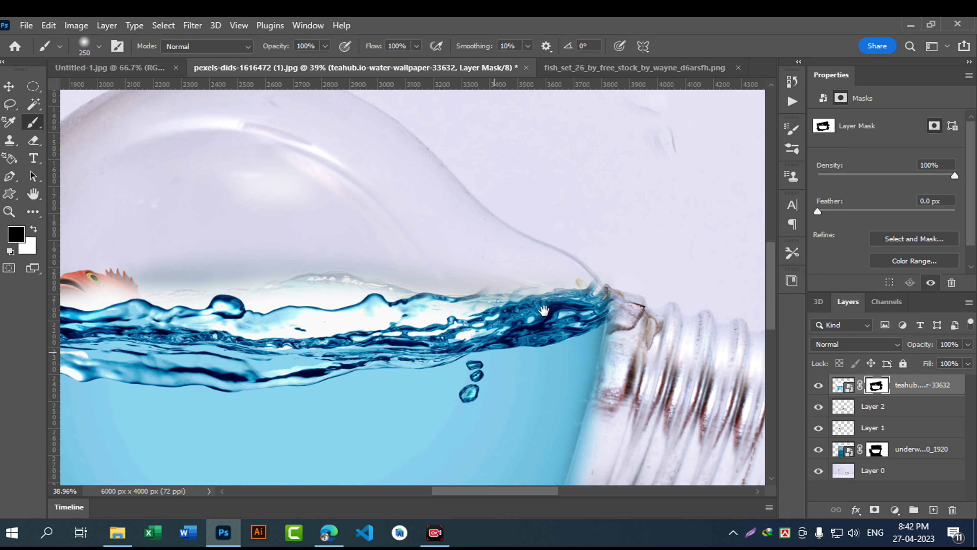
{"action": "left_click_drag", "start_coordinate": [543, 310], "coordinate": [616, 246]}
{"action": "mouse_move", "coordinate": [418, 228]}
{"action": "left_mouse_down"}
{"action": "mouse_move", "coordinate": [476, 236]}
{"action": "mouse_move", "coordinate": [346, 233]}
{"action": "mouse_move", "coordinate": [496, 249]}
{"action": "left_mouse_up"}
{"action": "mouse_move", "coordinate": [385, 254]}
{"action": "left_mouse_down"}
{"action": "mouse_move", "coordinate": [310, 224]}
{"action": "mouse_move", "coordinate": [355, 214]}
{"action": "mouse_move", "coordinate": [268, 217]}
{"action": "mouse_move", "coordinate": [231, 241]}
{"action": "left_mouse_up"}
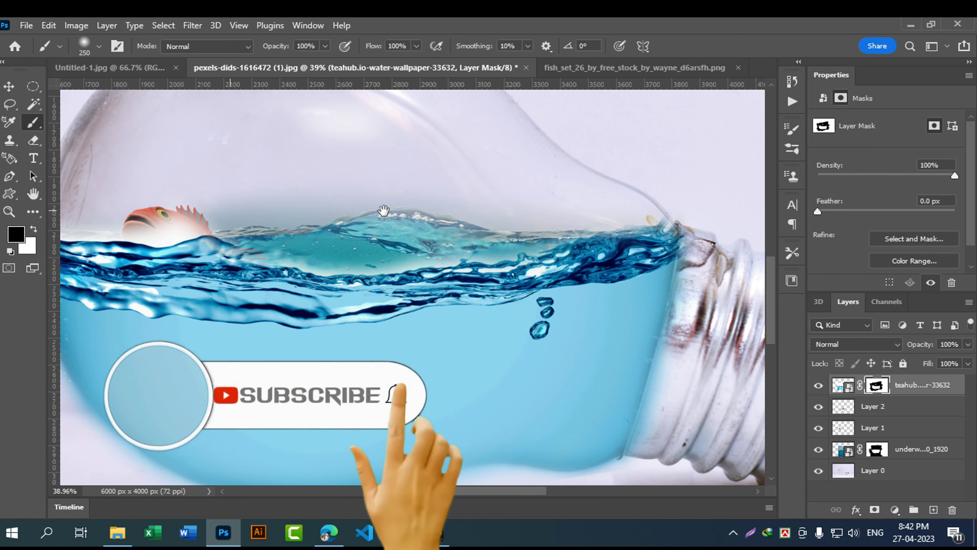
{"action": "left_click_drag", "start_coordinate": [384, 211], "coordinate": [476, 211]}
{"action": "mouse_move", "coordinate": [516, 258]}
{"action": "left_mouse_down"}
{"action": "mouse_move", "coordinate": [495, 258]}
{"action": "mouse_move", "coordinate": [365, 206]}
{"action": "left_mouse_up"}
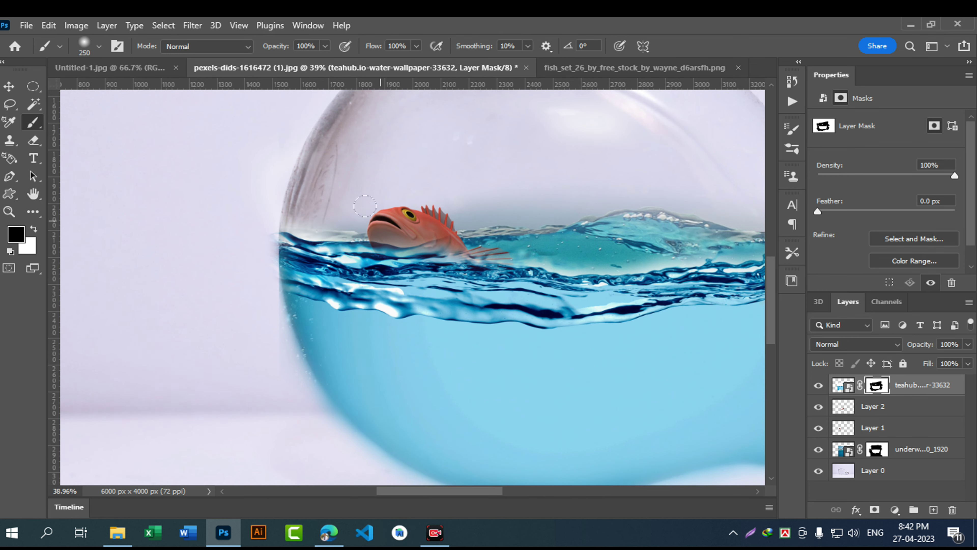
{"action": "left_click_drag", "start_coordinate": [517, 159], "coordinate": [400, 260]}
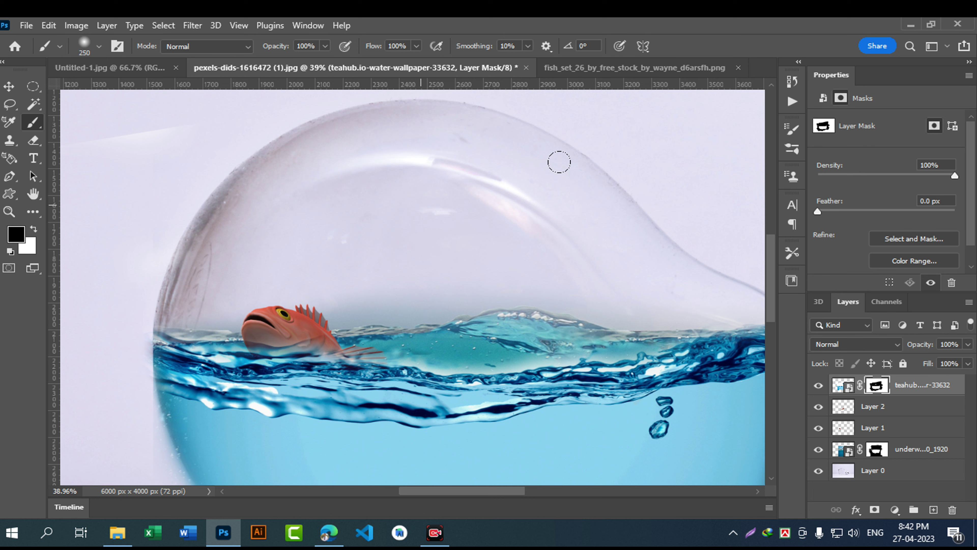
{"action": "left_click_drag", "start_coordinate": [529, 231], "coordinate": [410, 190]}
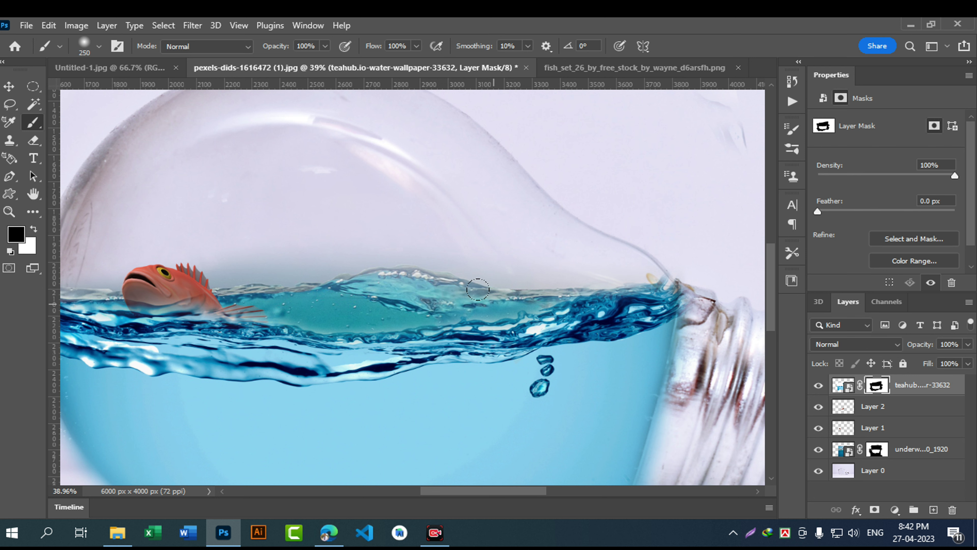
Step: Set the blend mode of the top water image layer to Overlay
{"action": "left_click_drag", "start_coordinate": [384, 268], "coordinate": [611, 269]}
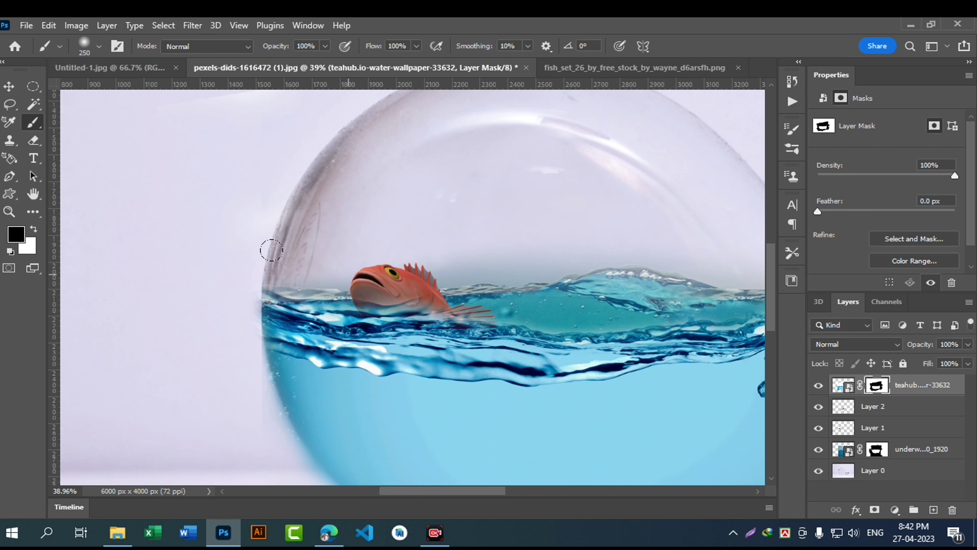
{"action": "left_click_drag", "start_coordinate": [227, 346], "coordinate": [224, 232]}
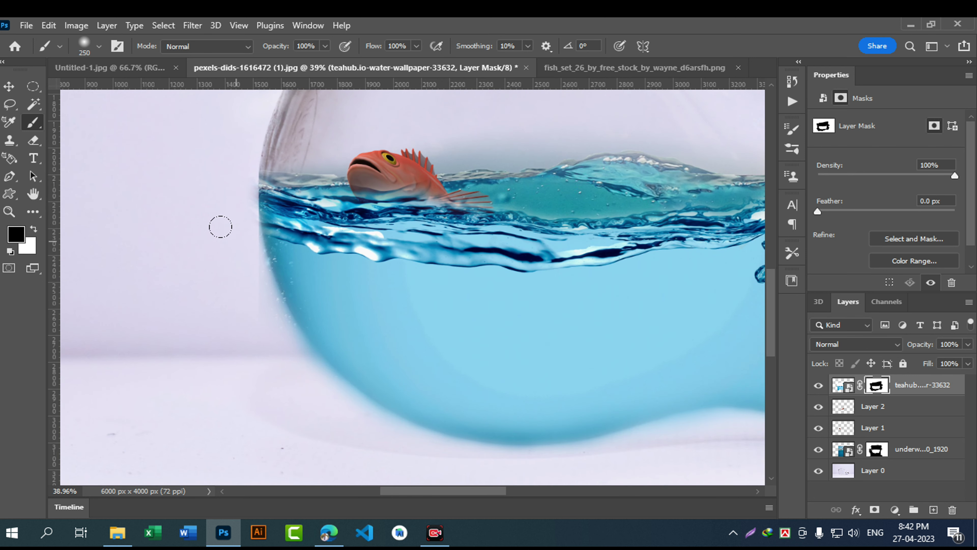
{"action": "left_click_drag", "start_coordinate": [465, 245], "coordinate": [206, 261]}
{"action": "left_click_drag", "start_coordinate": [558, 284], "coordinate": [527, 250]}
{"action": "mouse_move", "coordinate": [469, 285]}
{"action": "left_mouse_down"}
{"action": "mouse_move", "coordinate": [436, 279]}
{"action": "mouse_move", "coordinate": [444, 307]}
{"action": "left_mouse_up"}
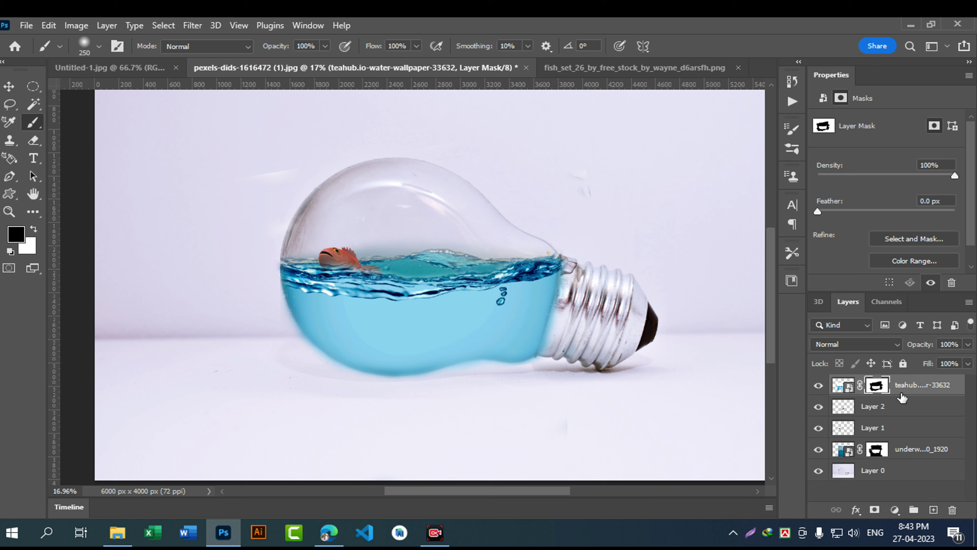
{"action": "left_click", "coordinate": [877, 345]}
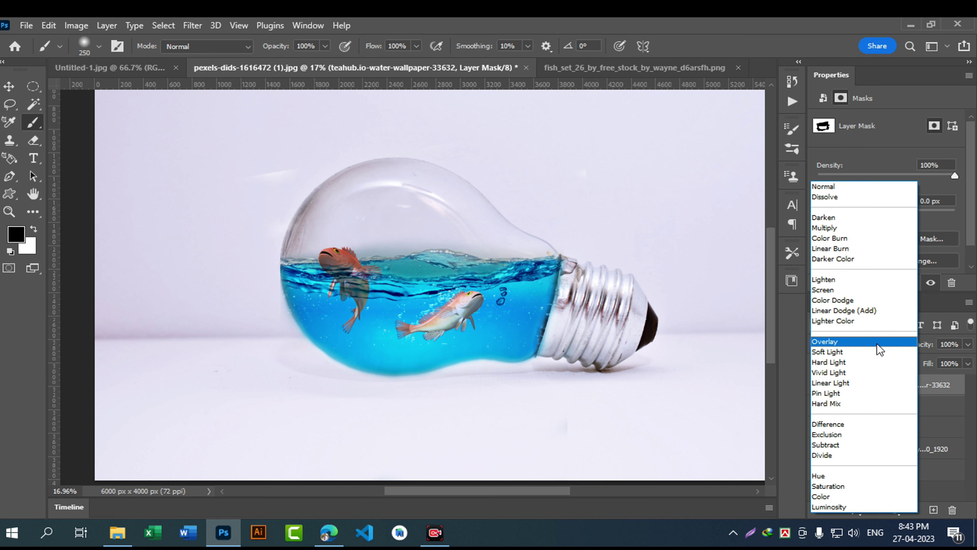
{"action": "left_click", "coordinate": [835, 346]}
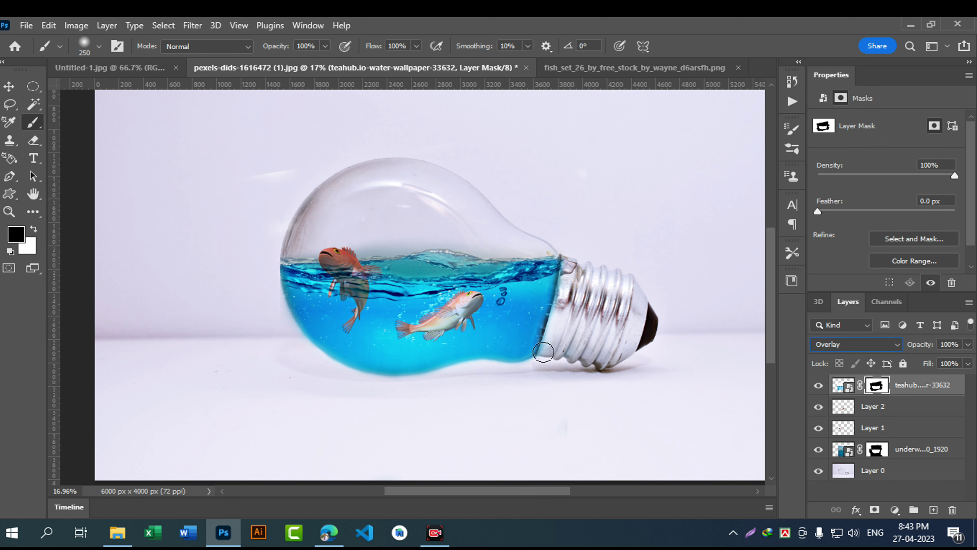
{"action": "left_click_drag", "start_coordinate": [327, 318], "coordinate": [361, 406]}
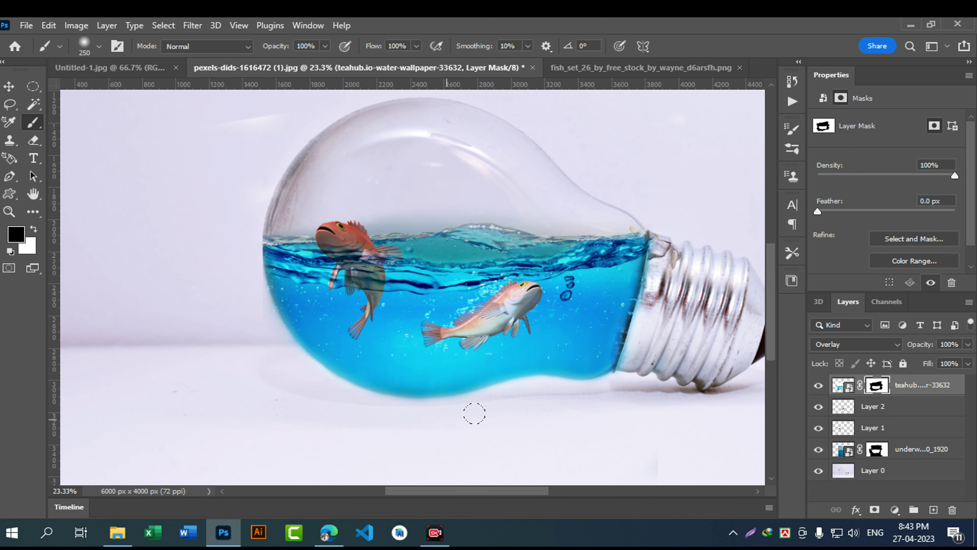
Step: Reposition the second fish on Layer 2 below the dark bubbles, at about X 2558 px and Y 2468 px
{"action": "left_click", "coordinate": [7, 88]}
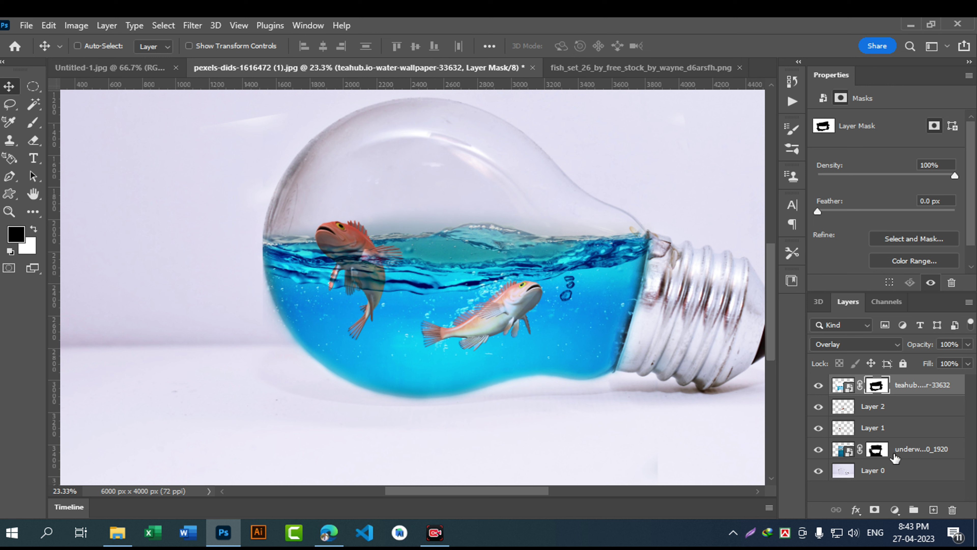
{"action": "left_click", "coordinate": [899, 408]}
{"action": "left_click_drag", "start_coordinate": [525, 310], "coordinate": [539, 336]}
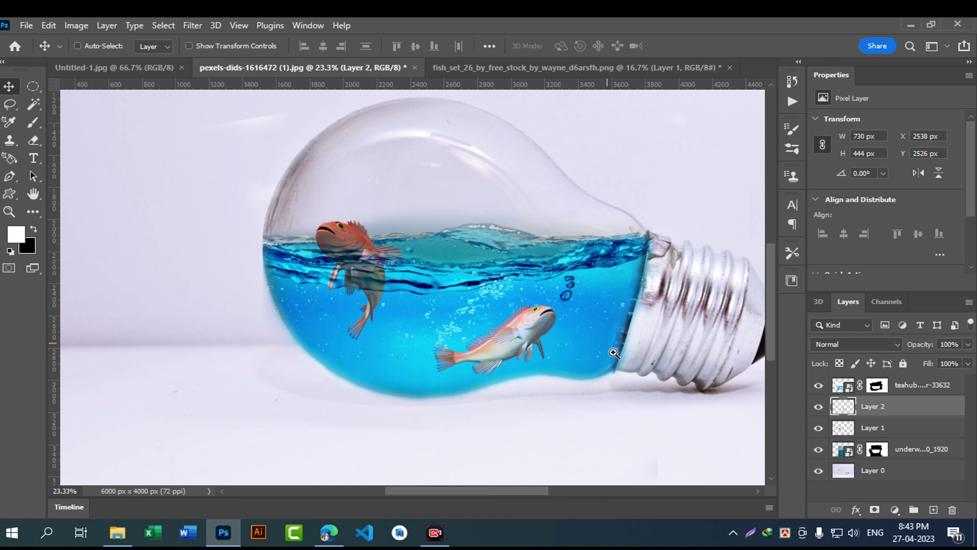
{"action": "left_click", "coordinate": [631, 381], "text": "ctrl"}
{"action": "left_click", "coordinate": [524, 323], "text": "ctrl"}
{"action": "left_click_drag", "start_coordinate": [492, 298], "coordinate": [503, 282]}
{"action": "key", "text": "Left"}
{"action": "key", "text": "Left"}
{"action": "key", "text": "Left"}
{"action": "key", "text": "Left"}
{"action": "key", "text": "Left"}
{"action": "key", "text": "Left"}
{"action": "key", "text": "Left"}
{"action": "key", "text": "Left"}
{"action": "key", "text": "Left"}
{"action": "key", "text": "Up"}
{"action": "key", "text": "Up"}
{"action": "key", "text": "Up"}
{"action": "key", "text": "Up"}
{"action": "key", "text": "Up"}
{"action": "key", "text": "Up"}
{"action": "key", "text": "Up"}
{"action": "key", "text": "Up"}
{"action": "key", "text": "Up"}
{"action": "key", "text": "Left"}
{"action": "key", "text": "Left"}
{"action": "key", "text": "Left"}
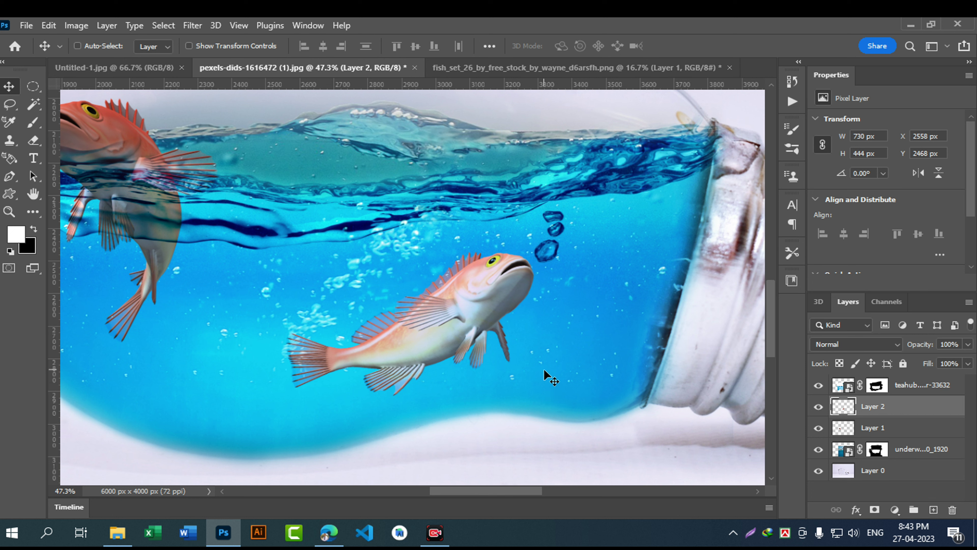
Step: Enlarge the second fish to about 109% and shift it so its mouth sits just below the bubbles
{"action": "key", "text": "ctrl+t"}
{"action": "left_click_drag", "start_coordinate": [289, 396], "coordinate": [267, 408]}
{"action": "left_click_drag", "start_coordinate": [416, 331], "coordinate": [416, 324]}
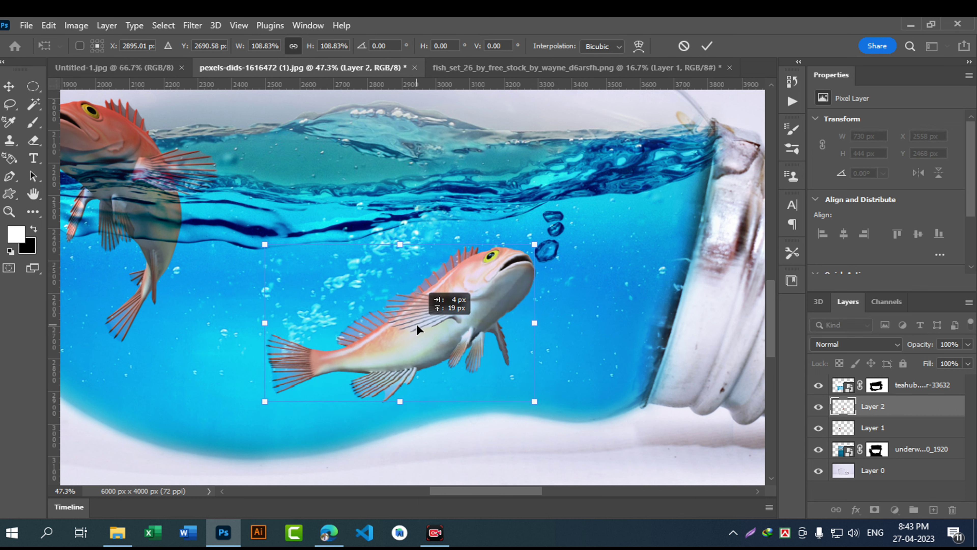
{"action": "double_click", "coordinate": [428, 319]}
{"action": "left_click_drag", "start_coordinate": [508, 324], "coordinate": [469, 301]}
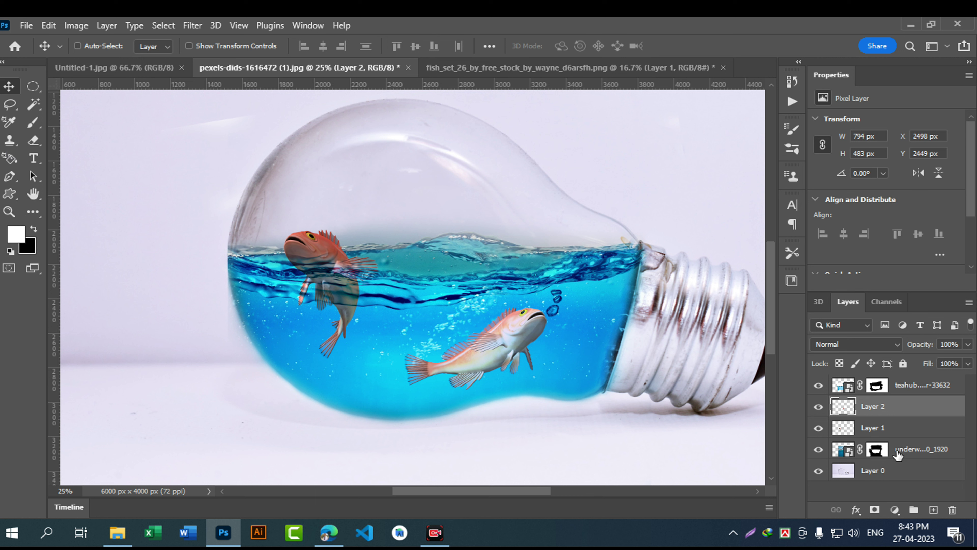
Step: Try to brush out the underwater image above the waterline near the bulb's neck on its layer mask
{"action": "left_click", "coordinate": [880, 453]}
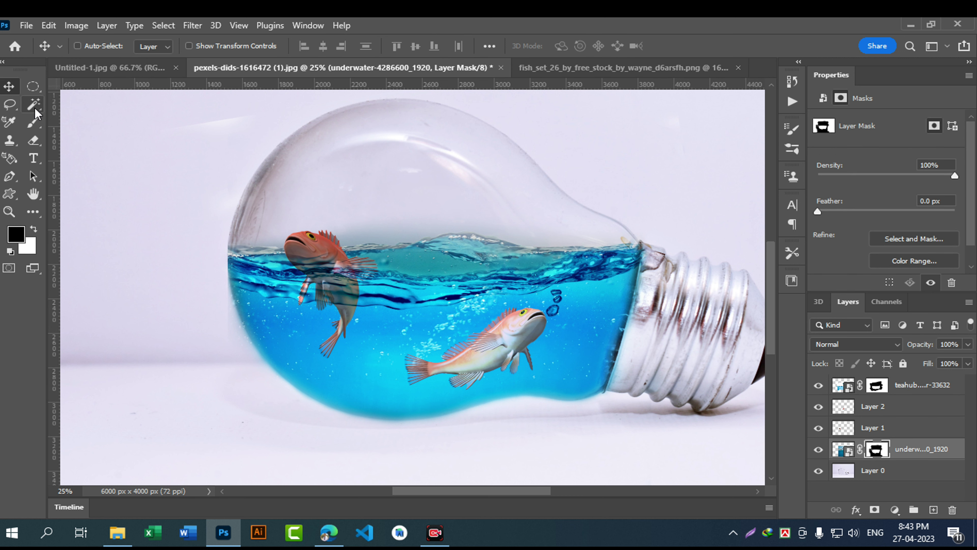
{"action": "left_click", "coordinate": [33, 123]}
{"action": "mouse_move", "coordinate": [496, 264]}
{"action": "left_mouse_down"}
{"action": "mouse_move", "coordinate": [446, 262]}
{"action": "mouse_move", "coordinate": [446, 276]}
{"action": "left_mouse_up"}
{"action": "scroll", "coordinate": [492, 316], "scroll_direction": "up", "scroll_amount": 2}
{"action": "mouse_move", "coordinate": [627, 197]}
{"action": "left_mouse_down"}
{"action": "mouse_move", "coordinate": [508, 180]}
{"action": "mouse_move", "coordinate": [475, 205]}
{"action": "mouse_move", "coordinate": [513, 209]}
{"action": "mouse_move", "coordinate": [421, 221]}
{"action": "mouse_move", "coordinate": [501, 213]}
{"action": "mouse_move", "coordinate": [517, 199]}
{"action": "mouse_move", "coordinate": [411, 222]}
{"action": "left_mouse_up"}
{"action": "key", "text": "ctrl+z"}
{"action": "key", "text": "ctrl+z"}
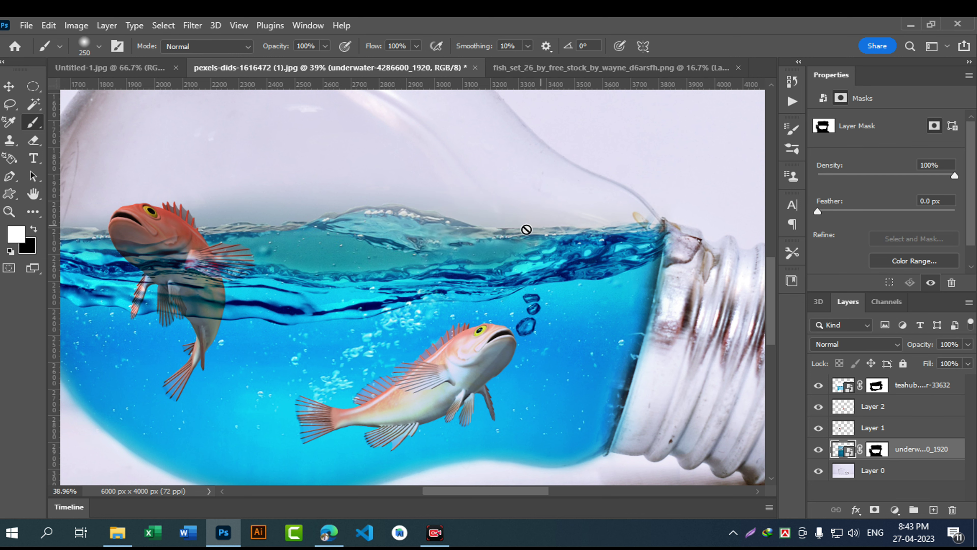
{"action": "left_click_drag", "start_coordinate": [504, 232], "coordinate": [554, 204]}
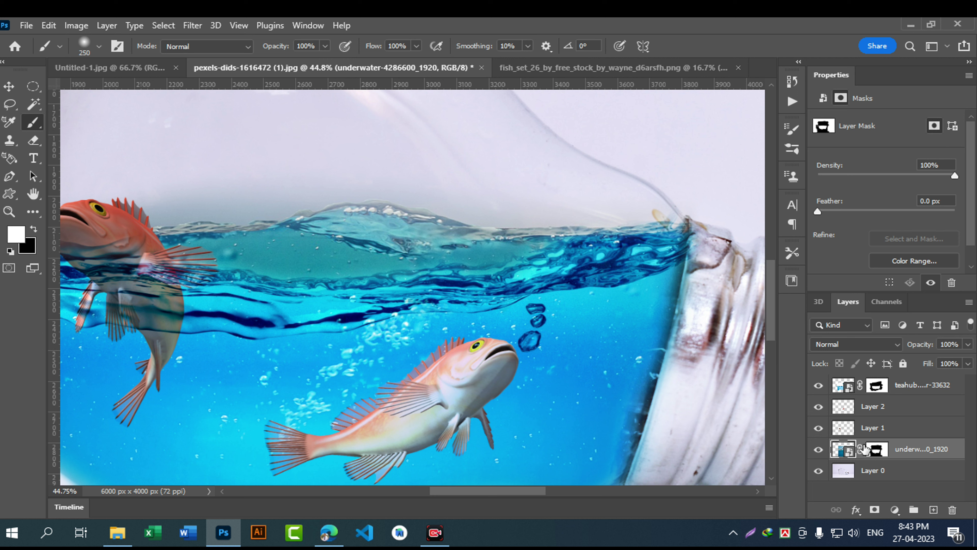
Step: Paint black on the underwater image's mask to hide the teal wave crest and haze between the first fish and the bulb's neck
{"action": "left_click", "coordinate": [876, 451]}
{"action": "key", "text": "x"}
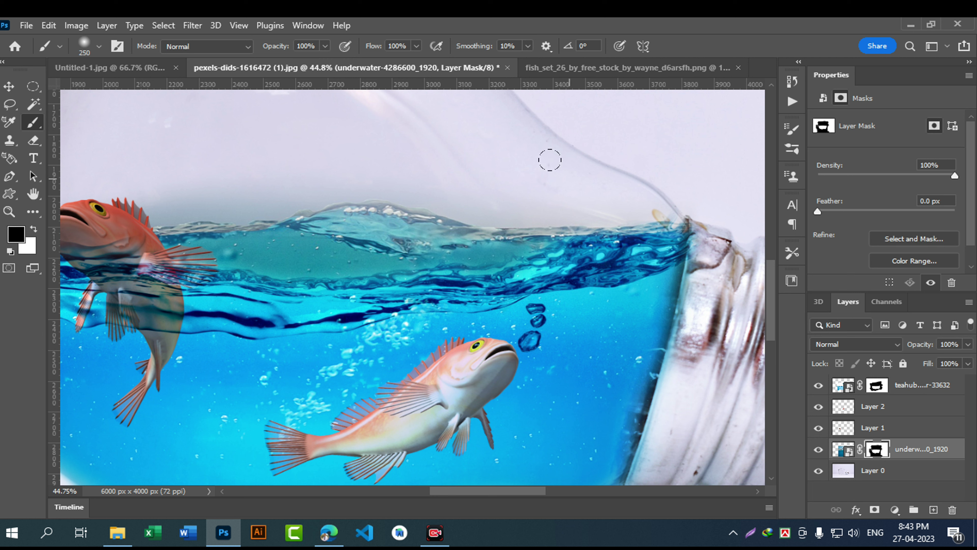
{"action": "left_click_drag", "start_coordinate": [599, 205], "coordinate": [428, 245]}
{"action": "mouse_move", "coordinate": [494, 246]}
{"action": "left_mouse_down"}
{"action": "mouse_move", "coordinate": [431, 243]}
{"action": "mouse_move", "coordinate": [457, 236]}
{"action": "mouse_move", "coordinate": [257, 246]}
{"action": "mouse_move", "coordinate": [234, 244]}
{"action": "mouse_move", "coordinate": [422, 232]}
{"action": "mouse_move", "coordinate": [222, 213]}
{"action": "mouse_move", "coordinate": [373, 214]}
{"action": "mouse_move", "coordinate": [411, 197]}
{"action": "mouse_move", "coordinate": [562, 198]}
{"action": "mouse_move", "coordinate": [577, 211]}
{"action": "mouse_move", "coordinate": [471, 241]}
{"action": "mouse_move", "coordinate": [470, 227]}
{"action": "mouse_move", "coordinate": [225, 165]}
{"action": "left_mouse_up"}
{"action": "left_click_drag", "start_coordinate": [225, 165], "coordinate": [468, 165]}
{"action": "left_click_drag", "start_coordinate": [316, 211], "coordinate": [484, 227]}
{"action": "mouse_move", "coordinate": [411, 254]}
{"action": "left_mouse_down"}
{"action": "mouse_move", "coordinate": [241, 223]}
{"action": "mouse_move", "coordinate": [427, 235]}
{"action": "mouse_move", "coordinate": [371, 217]}
{"action": "left_mouse_up"}
{"action": "mouse_move", "coordinate": [234, 240]}
{"action": "left_mouse_down"}
{"action": "mouse_move", "coordinate": [105, 221]}
{"action": "mouse_move", "coordinate": [138, 222]}
{"action": "mouse_move", "coordinate": [139, 233]}
{"action": "mouse_move", "coordinate": [151, 232]}
{"action": "mouse_move", "coordinate": [116, 222]}
{"action": "mouse_move", "coordinate": [326, 242]}
{"action": "left_mouse_up"}
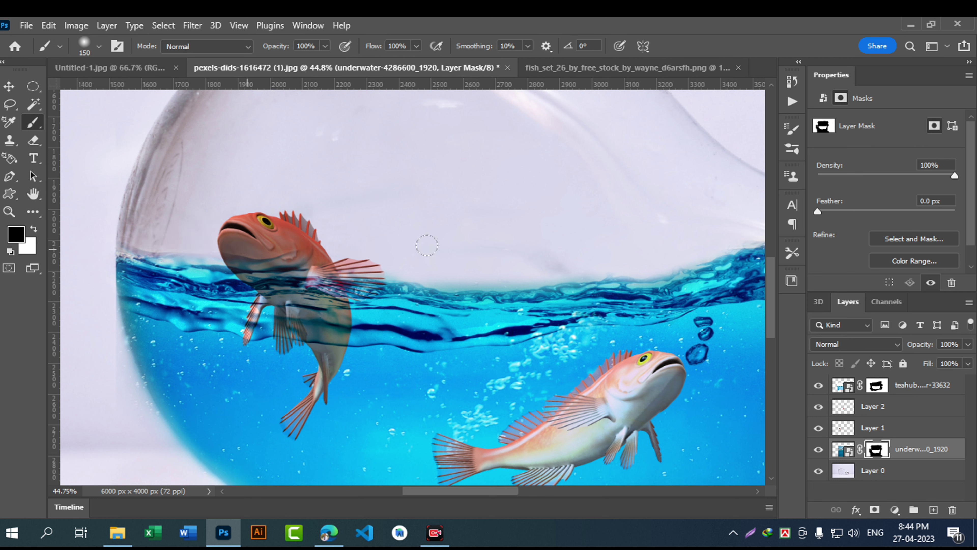
Step: Refine the underwater image's mask along the water surface beside the first fish with a size 150 brush
{"action": "left_click_drag", "start_coordinate": [400, 263], "coordinate": [572, 263]}
{"action": "left_click_drag", "start_coordinate": [647, 222], "coordinate": [450, 219]}
{"action": "mouse_move", "coordinate": [386, 257]}
{"action": "left_mouse_down"}
{"action": "mouse_move", "coordinate": [463, 257]}
{"action": "mouse_move", "coordinate": [537, 219]}
{"action": "mouse_move", "coordinate": [630, 198]}
{"action": "left_mouse_up"}
{"action": "left_click_drag", "start_coordinate": [304, 230], "coordinate": [438, 242]}
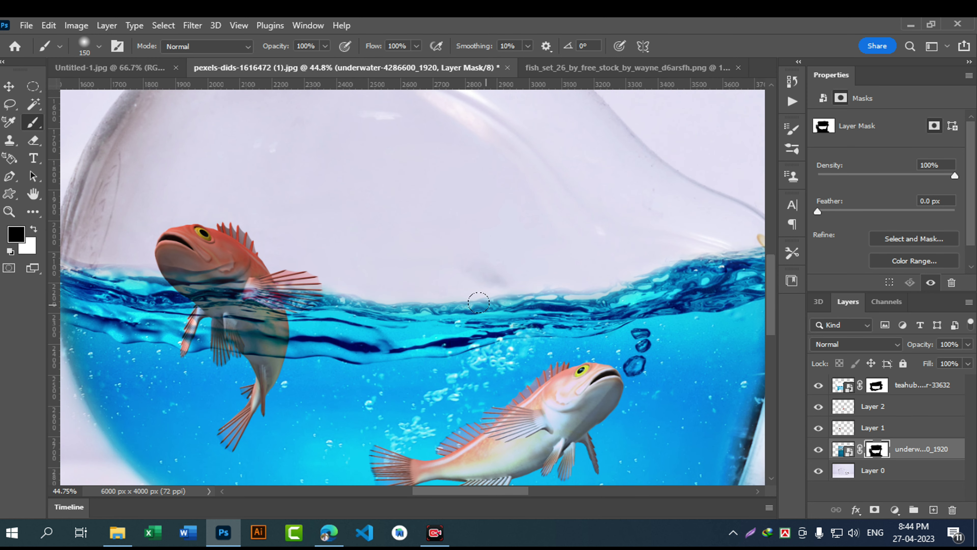
Step: Paint white on the top water image's mask along the surface, from the bulb's left edge to its neck, to restore the waves
{"action": "left_click", "coordinate": [877, 390]}
{"action": "left_click_drag", "start_coordinate": [553, 227], "coordinate": [434, 235]}
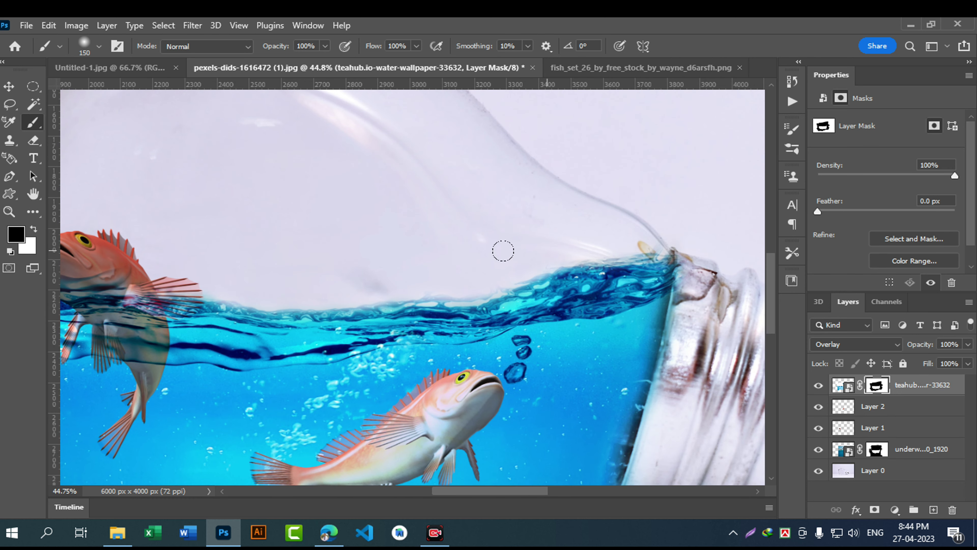
{"action": "left_click_drag", "start_coordinate": [161, 248], "coordinate": [386, 249]}
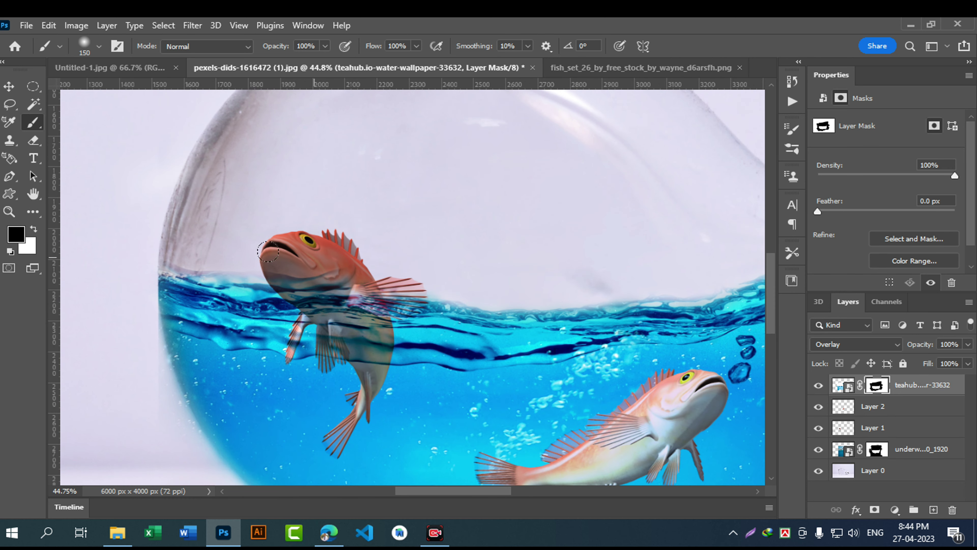
{"action": "left_click", "coordinate": [34, 229]}
{"action": "left_click_drag", "start_coordinate": [168, 276], "coordinate": [321, 304]}
{"action": "left_click_drag", "start_coordinate": [504, 330], "coordinate": [626, 324]}
{"action": "left_click_drag", "start_coordinate": [679, 299], "coordinate": [432, 274]}
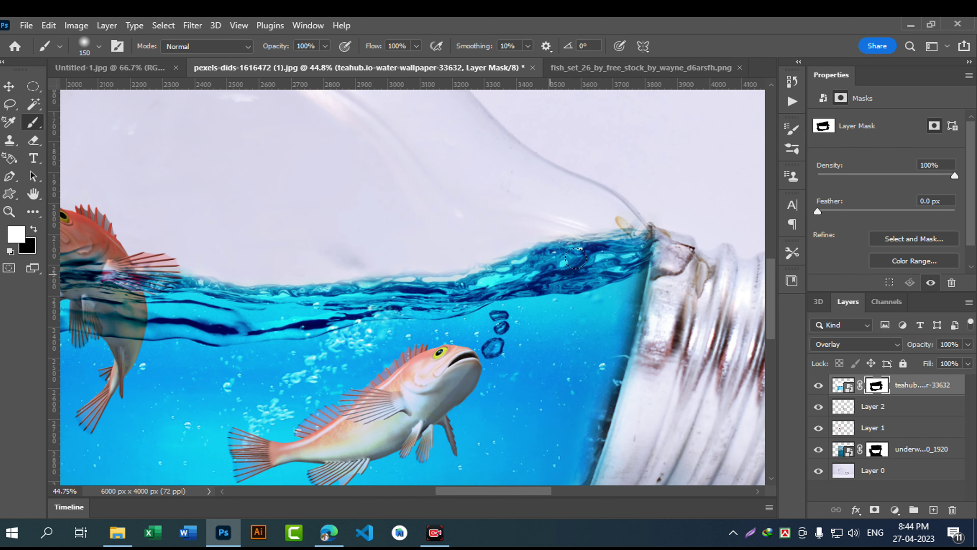
{"action": "left_click", "coordinate": [553, 419]}
{"action": "left_click_drag", "start_coordinate": [522, 355], "coordinate": [485, 306]}
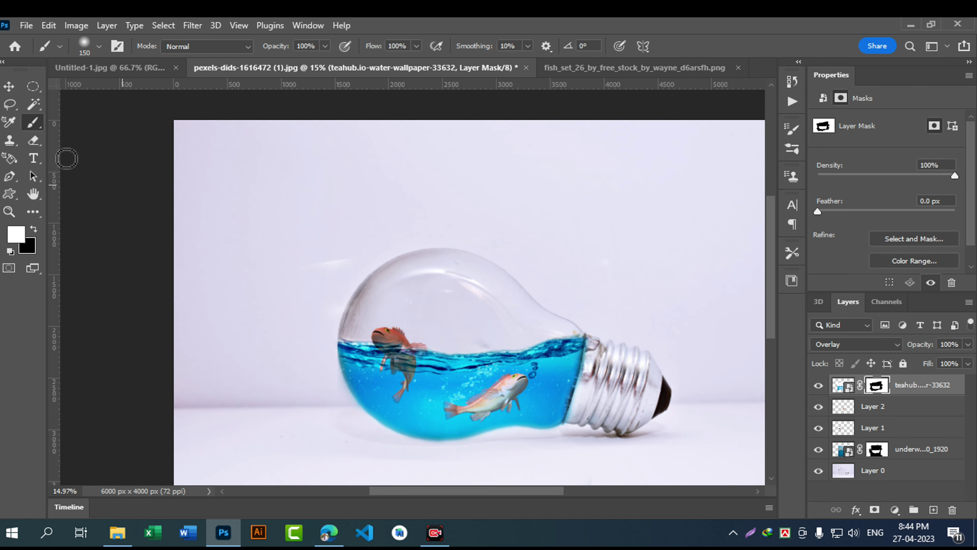
Step: Examine the whole composition and the fish and water inside the bulb at different zoom levels
{"action": "left_click", "coordinate": [12, 91]}
{"action": "left_click_drag", "start_coordinate": [588, 362], "coordinate": [557, 283]}
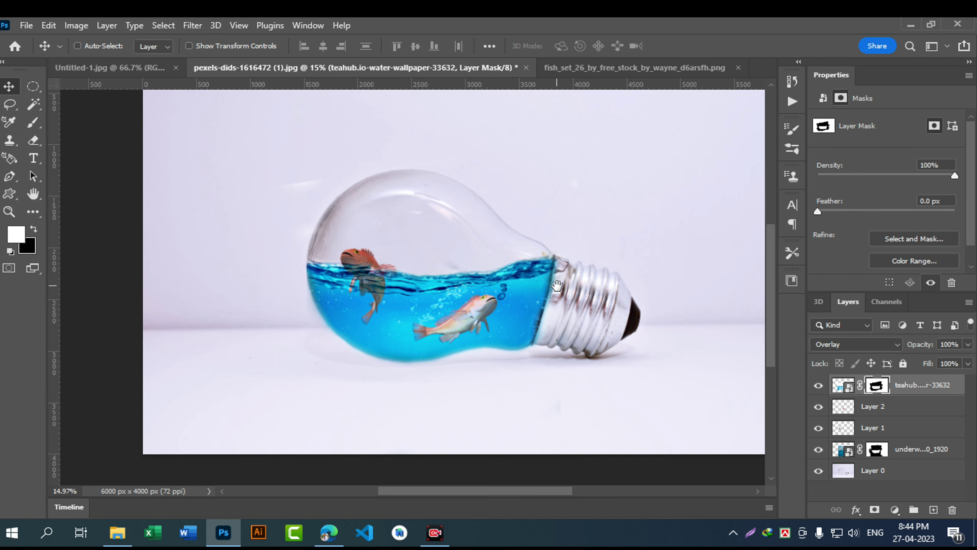
{"action": "key", "text": "ctrl+space"}
{"action": "key", "text": "ctrl+space"}
{"action": "left_click_drag", "start_coordinate": [610, 374], "coordinate": [596, 359]}
{"action": "left_click_drag", "start_coordinate": [654, 320], "coordinate": [609, 311]}
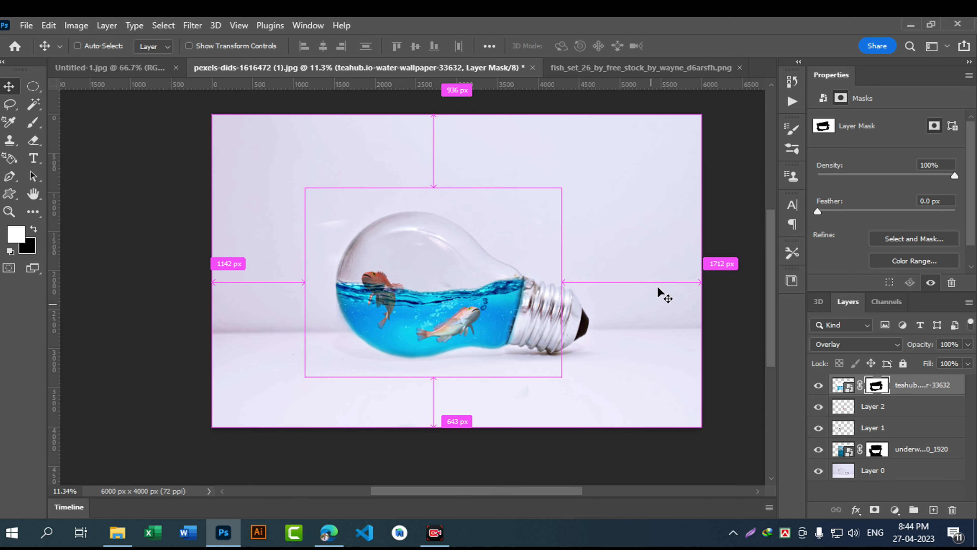
{"action": "left_click_drag", "start_coordinate": [264, 173], "coordinate": [253, 185]}
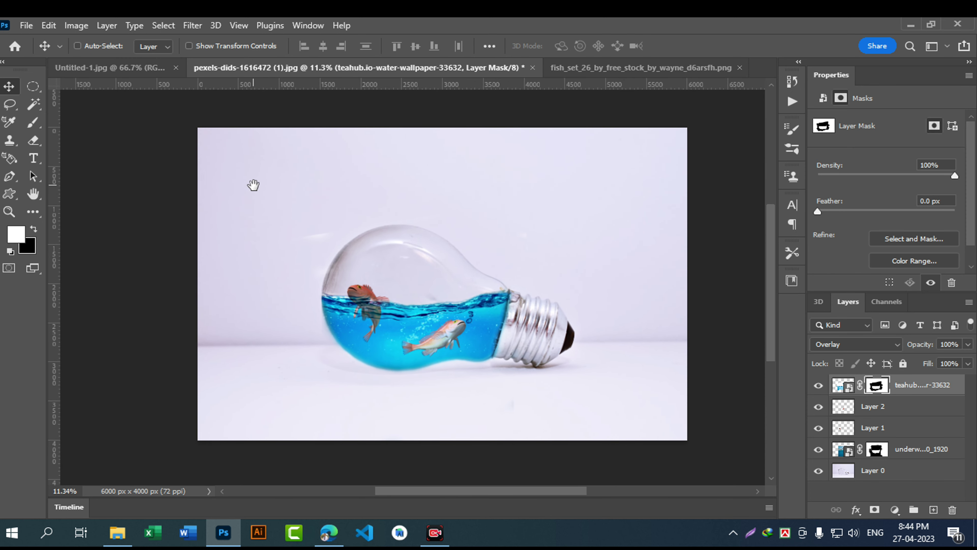
{"action": "key", "text": "ctrl+space"}
{"action": "left_click_drag", "start_coordinate": [414, 299], "coordinate": [421, 322]}
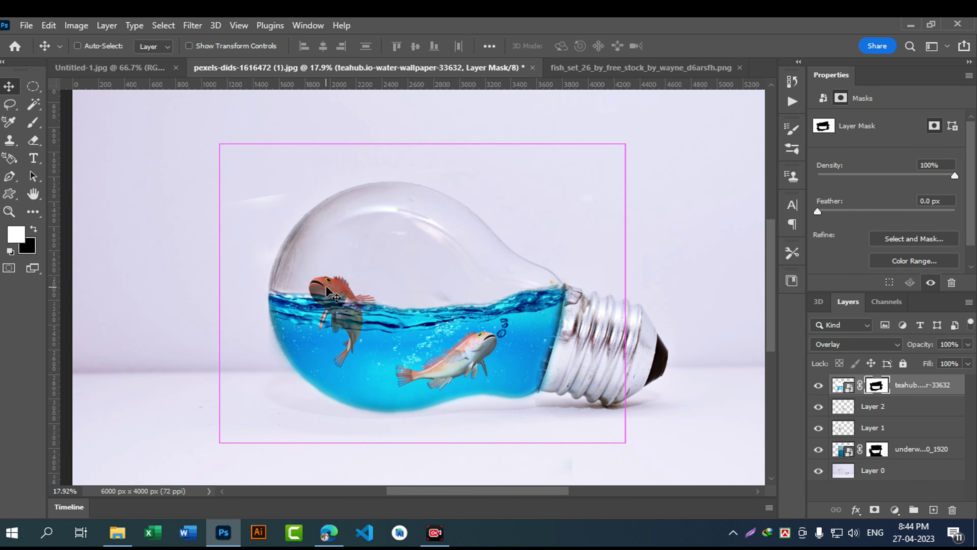
{"action": "key", "text": "ctrl+space"}
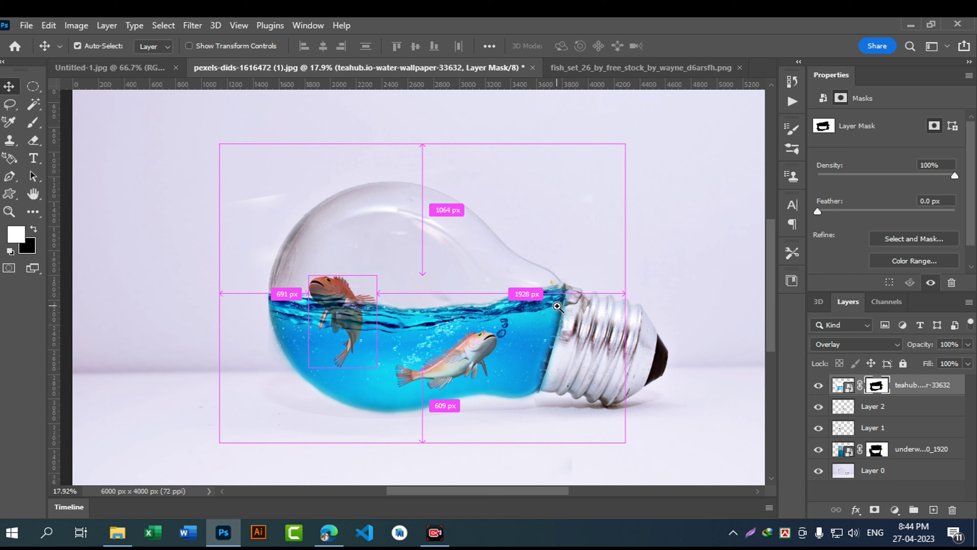
{"action": "left_click_drag", "start_coordinate": [559, 308], "coordinate": [519, 277]}
{"action": "left_click_drag", "start_coordinate": [603, 242], "coordinate": [577, 246]}
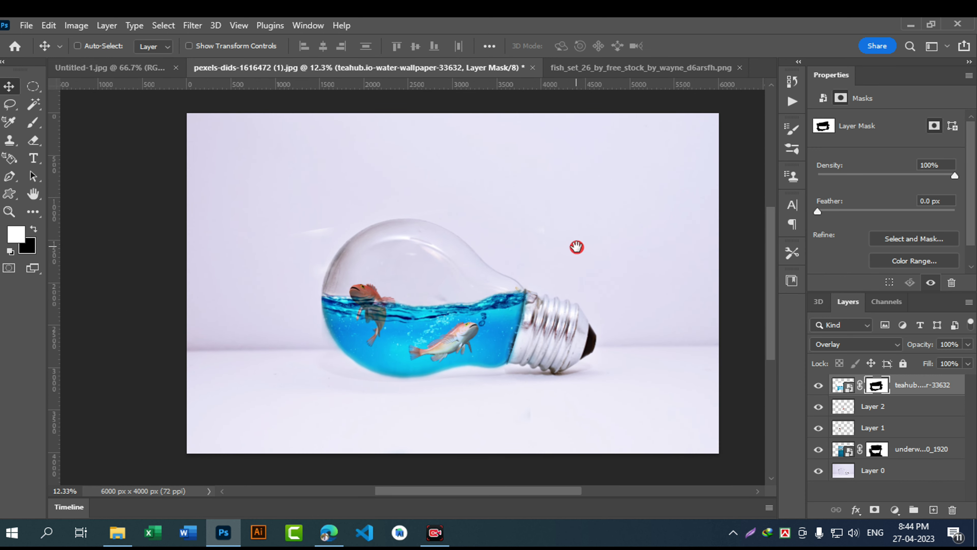
Step: Stamp all visible layers into a new merged layer on top of the stack, keeping it aligned with the canvas
{"action": "key", "text": "ctrl"}
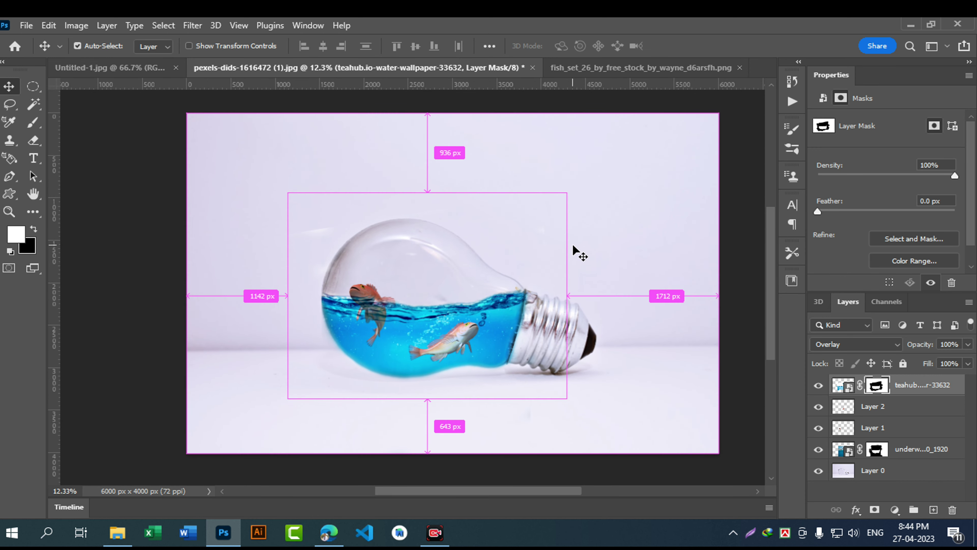
{"action": "key", "text": "alt"}
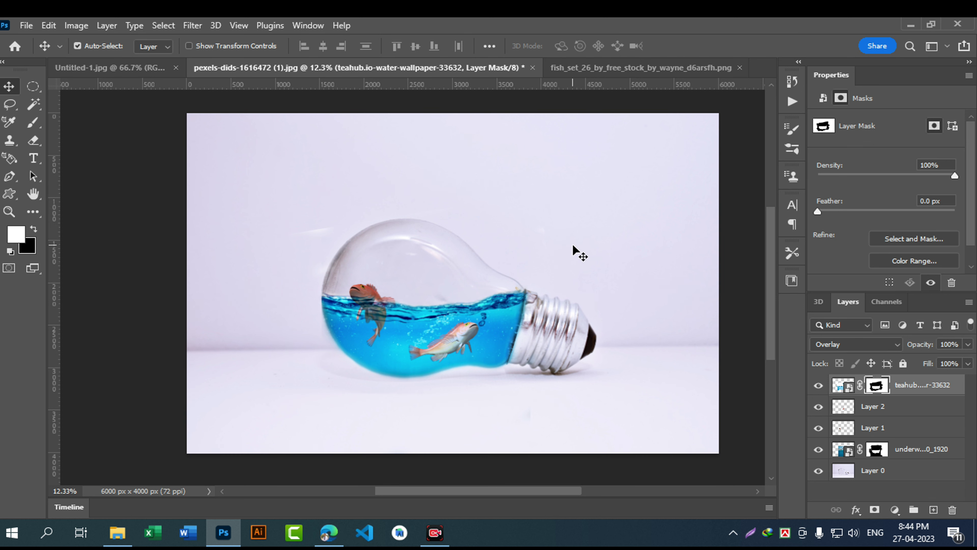
{"action": "key", "text": "ctrl+shift+alt+e"}
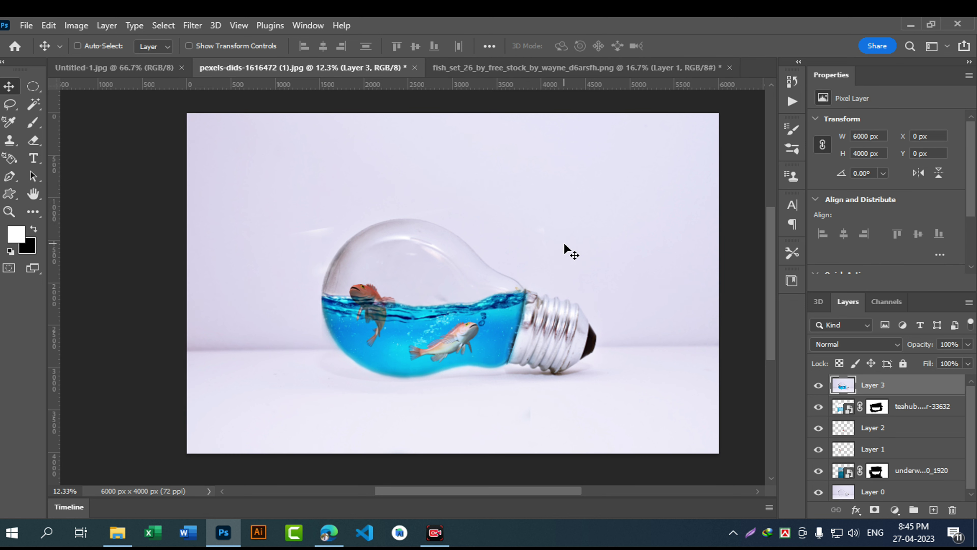
{"action": "left_click_drag", "start_coordinate": [546, 191], "coordinate": [537, 324]}
{"action": "key", "text": "ctrl+z"}
Step: Flip the merged layer vertically and move it down beneath the bulb as a reflection
{"action": "left_click_drag", "start_coordinate": [586, 288], "coordinate": [543, 240]}
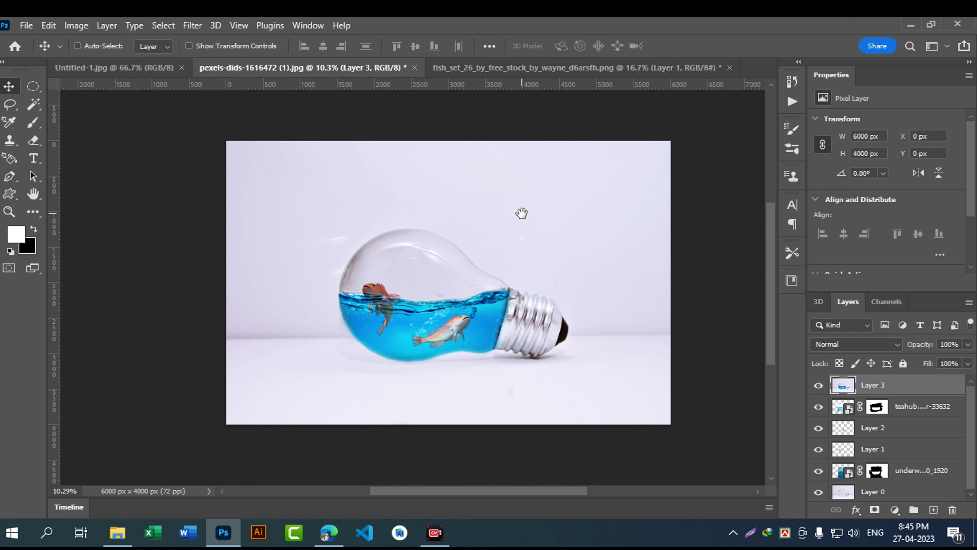
{"action": "key", "text": "ctrl"}
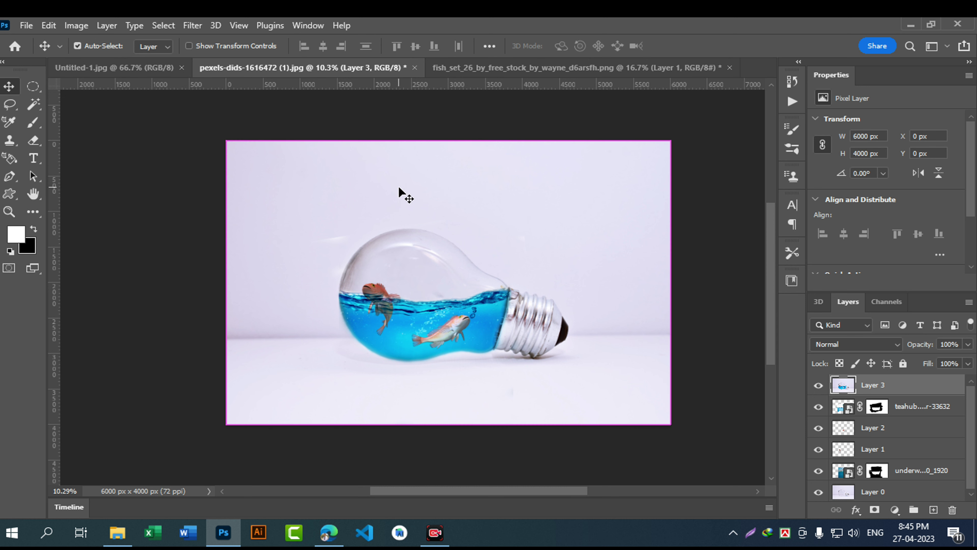
{"action": "key", "text": "ctrl+t"}
{"action": "right_click", "coordinate": [504, 194]}
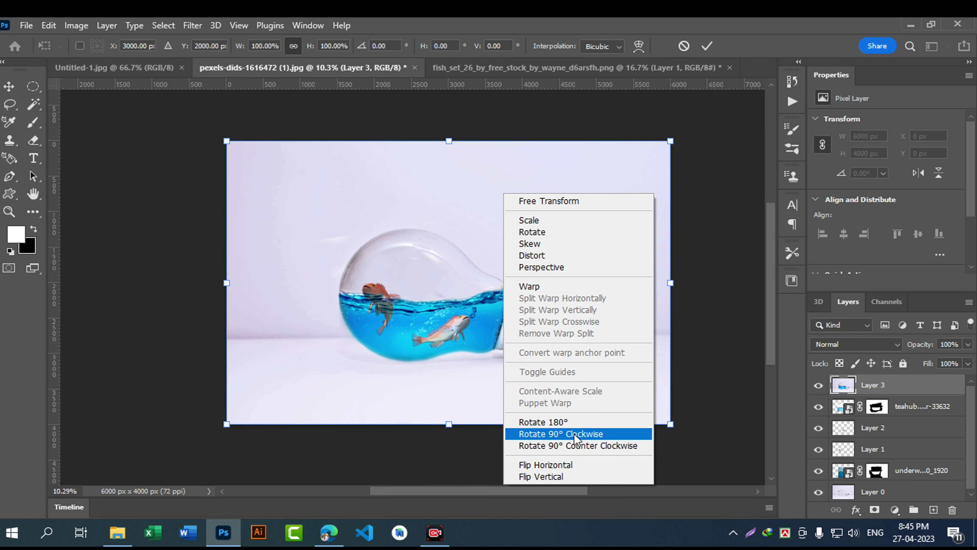
{"action": "left_click", "coordinate": [555, 477]}
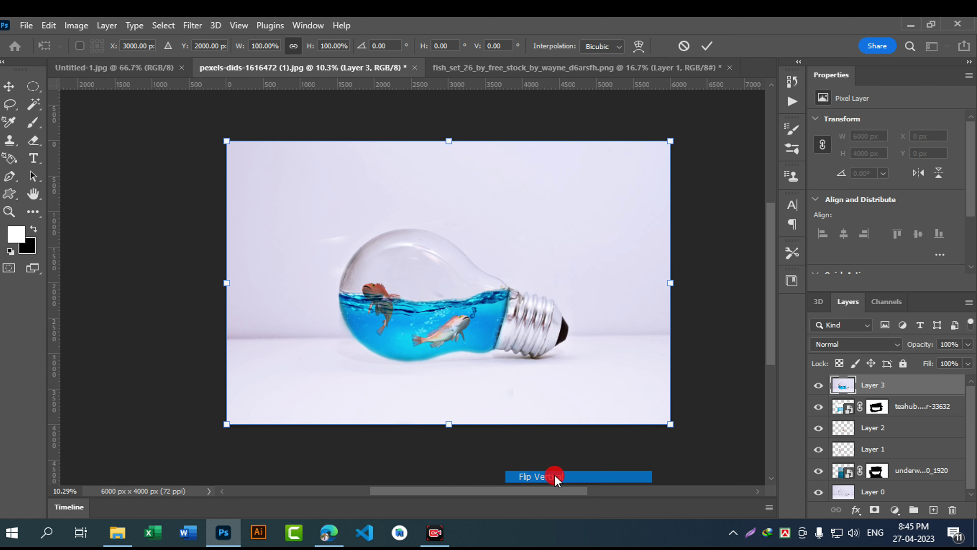
{"action": "left_click_drag", "start_coordinate": [499, 201], "coordinate": [500, 341]}
Step: Lower the flipped layer's opacity to 43% and nudge it down until its bulb meets the base of the original
{"action": "left_click", "coordinate": [969, 344]}
{"action": "left_click", "coordinate": [929, 361]}
{"action": "left_click", "coordinate": [504, 372]}
{"action": "key", "text": "Down"}
{"action": "key", "text": "Down"}
{"action": "key", "text": "Down"}
{"action": "key", "text": "Down"}
{"action": "key", "text": "Down"}
{"action": "key", "text": "Down"}
{"action": "key", "text": "Down"}
{"action": "key", "text": "Down"}
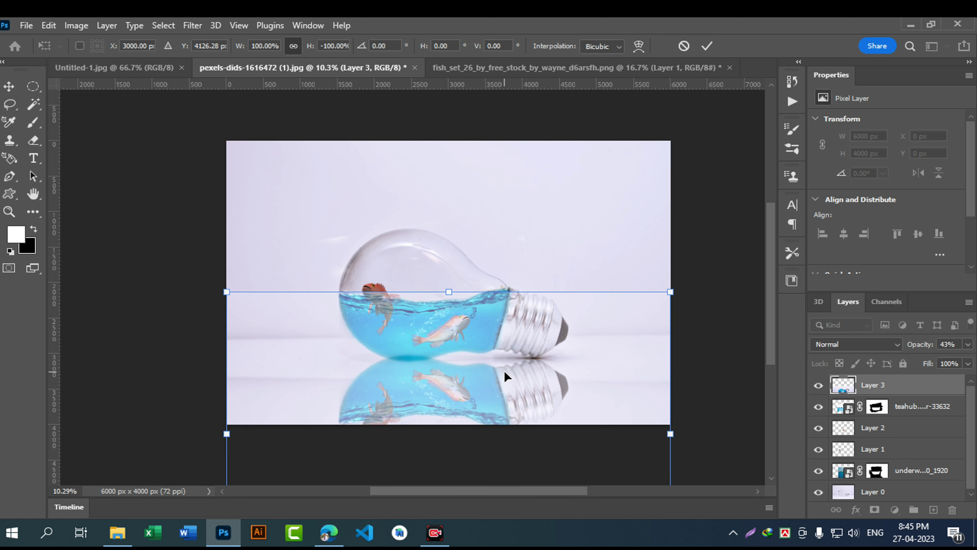
{"action": "key", "text": "Down"}
{"action": "key", "text": "Down"}
{"action": "key", "text": "Down"}
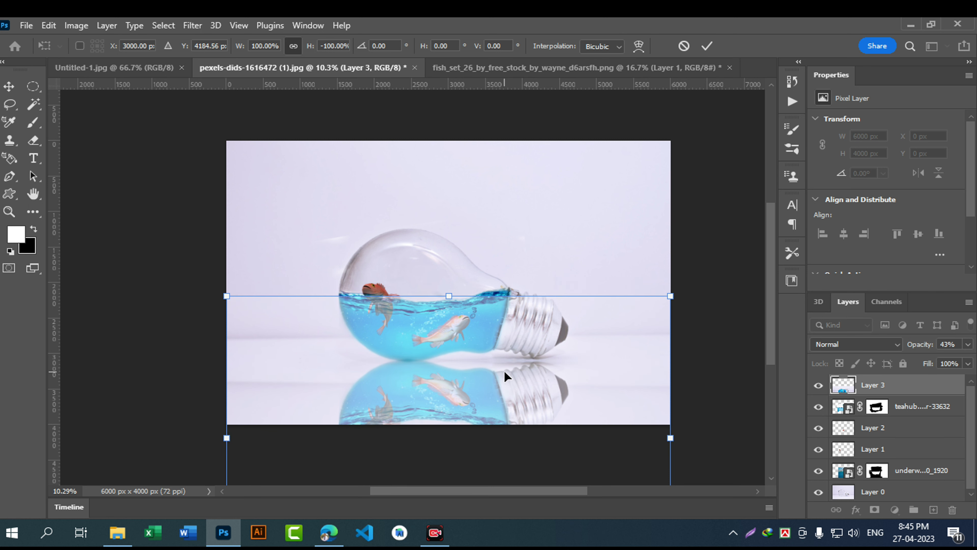
Step: Rotate the reflection layer to -2.08°, nudge it into line beneath the bulb, and apply the transform
{"action": "left_click_drag", "start_coordinate": [703, 425], "coordinate": [704, 420]}
{"action": "key", "text": "Right"}
{"action": "key", "text": "Up"}
{"action": "key", "text": "Up"}
{"action": "key", "text": "Up"}
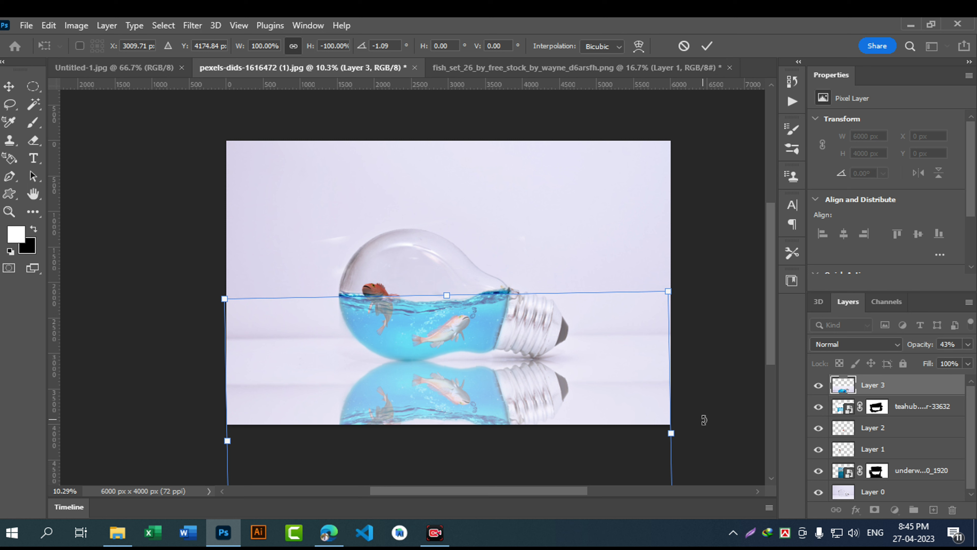
{"action": "left_click_drag", "start_coordinate": [698, 432], "coordinate": [699, 430]}
{"action": "key", "text": "Down"}
{"action": "key", "text": "Down"}
{"action": "key", "text": "Down"}
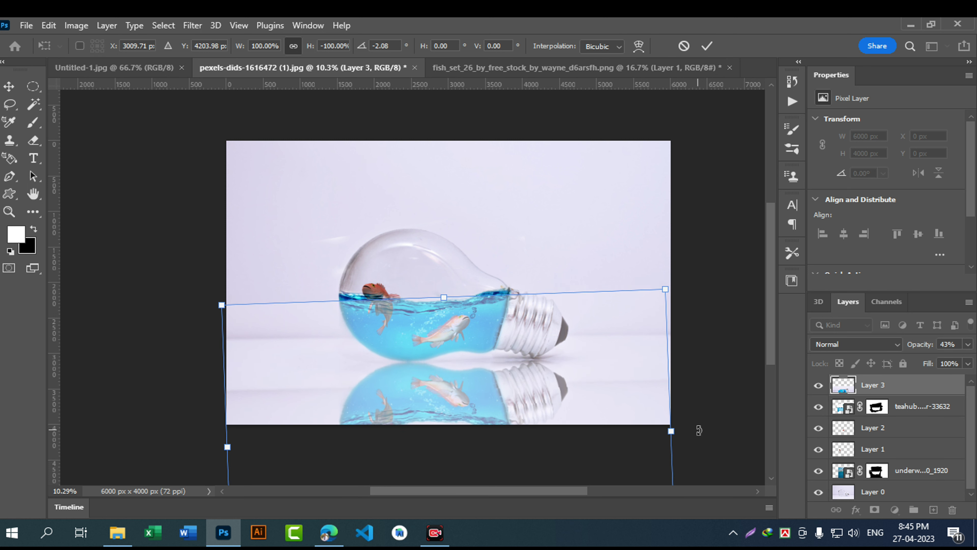
{"action": "key", "text": "Down"}
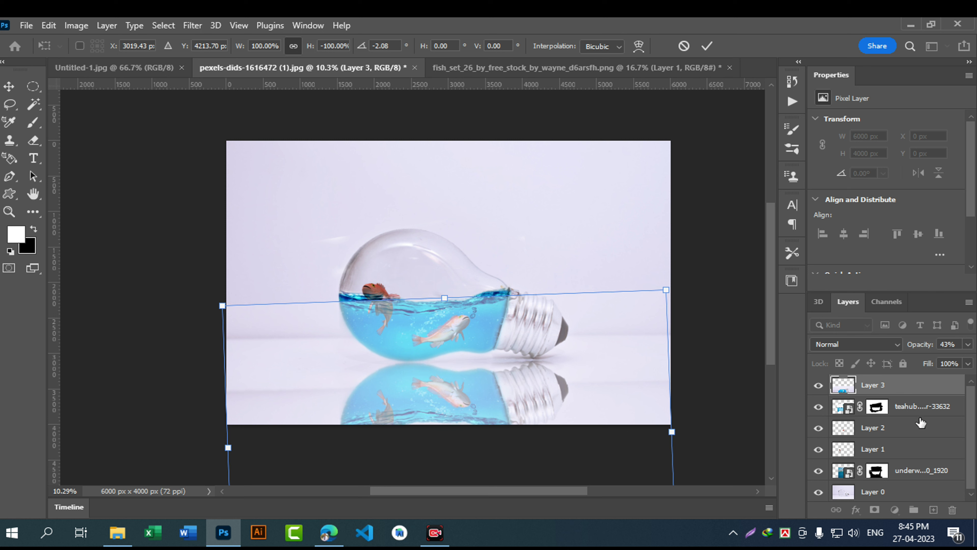
{"action": "left_click", "coordinate": [707, 46]}
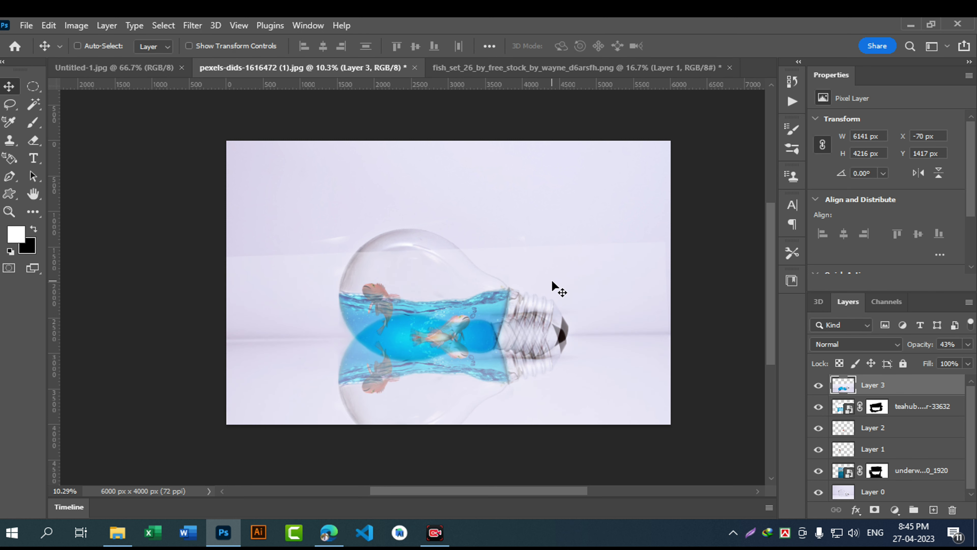
{"action": "left_click_drag", "start_coordinate": [467, 360], "coordinate": [463, 313]}
{"action": "left_click_drag", "start_coordinate": [482, 251], "coordinate": [471, 270]}
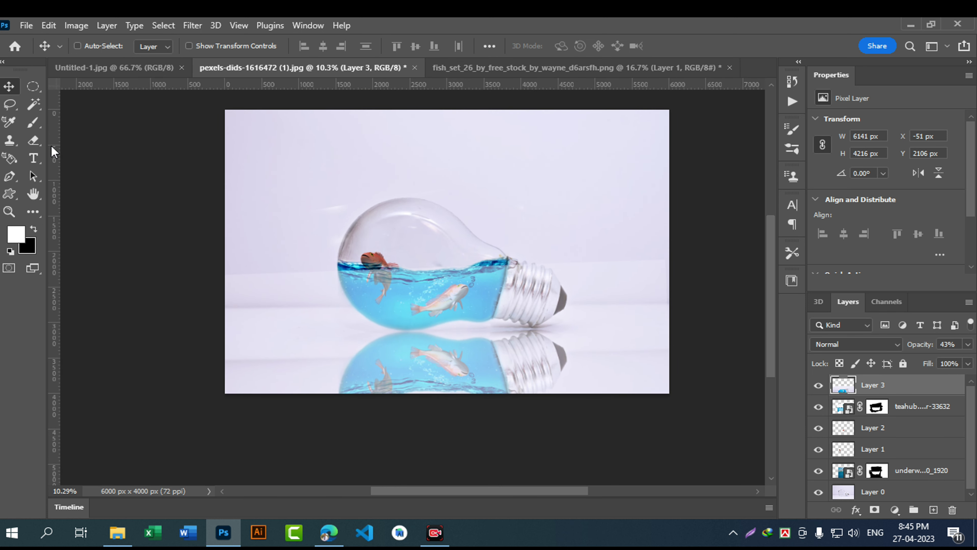
Step: Erase the upper part of the reflection layer that overlaps the original bulb, using a soft 800 px eraser
{"action": "left_click", "coordinate": [38, 149]}
{"action": "mouse_move", "coordinate": [260, 296]}
{"action": "left_mouse_down"}
{"action": "mouse_move", "coordinate": [463, 268]}
{"action": "mouse_move", "coordinate": [318, 300]}
{"action": "mouse_move", "coordinate": [406, 294]}
{"action": "mouse_move", "coordinate": [507, 239]}
{"action": "left_mouse_up"}
{"action": "key", "text": "bracketright"}
{"action": "key", "text": "bracketright"}
{"action": "key", "text": "bracketright"}
{"action": "mouse_move", "coordinate": [585, 285]}
{"action": "left_mouse_down"}
{"action": "mouse_move", "coordinate": [403, 308]}
{"action": "mouse_move", "coordinate": [336, 280]}
{"action": "left_mouse_up"}
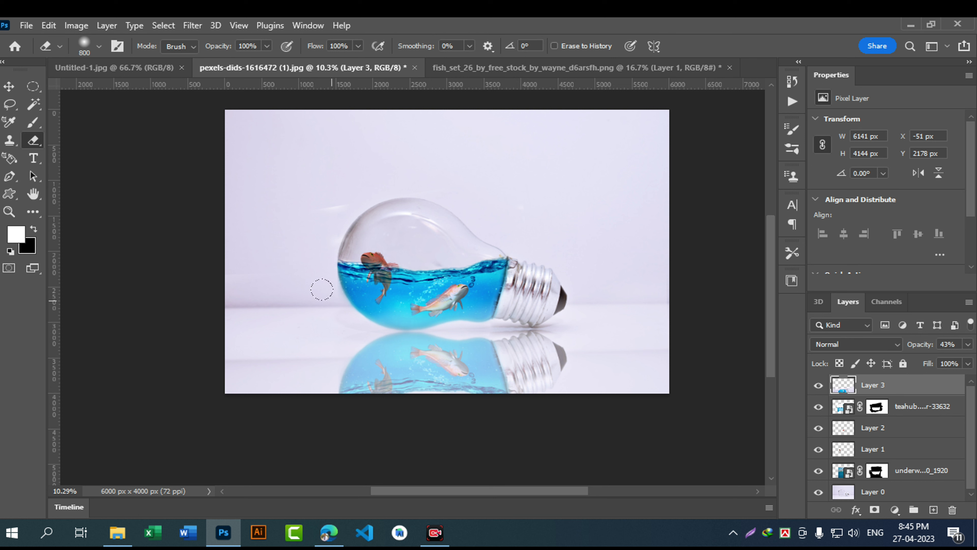
{"action": "mouse_move", "coordinate": [410, 281]}
{"action": "left_mouse_down"}
{"action": "mouse_move", "coordinate": [467, 293]}
{"action": "mouse_move", "coordinate": [448, 294]}
{"action": "mouse_move", "coordinate": [629, 287]}
{"action": "left_mouse_up"}
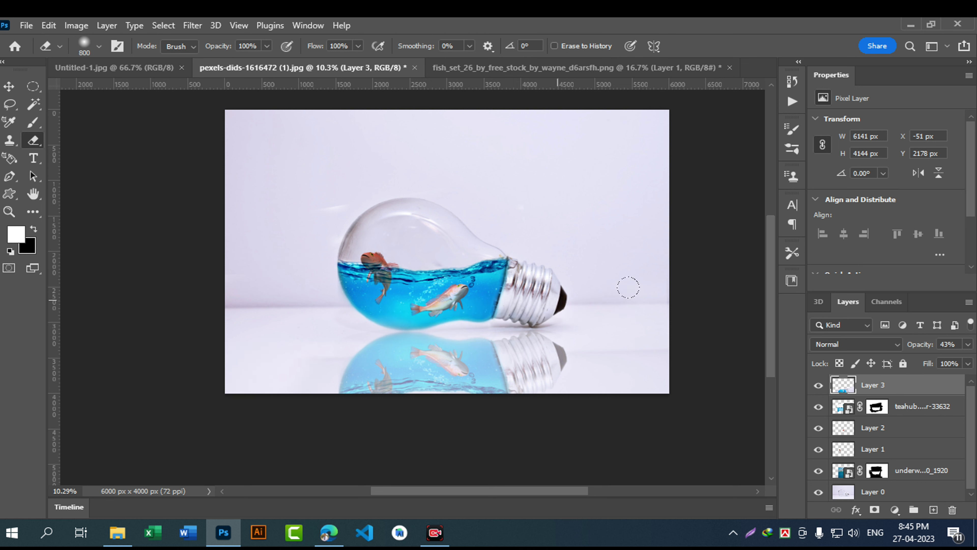
{"action": "left_click", "coordinate": [110, 336]}
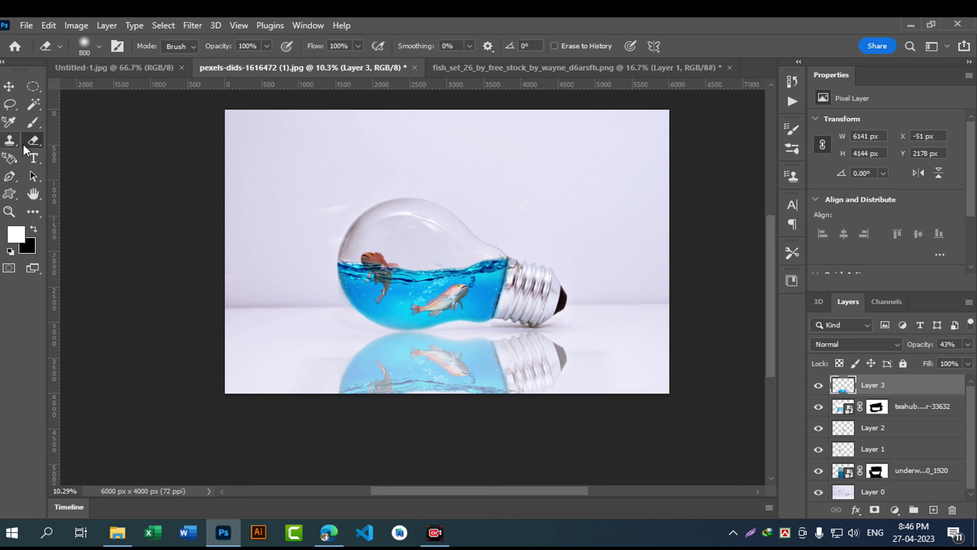
Step: Paint soft white along the lower edge of the reflection layer with an enlarged brush to fade the reflection out
{"action": "left_click", "coordinate": [32, 122]}
{"action": "key", "text": "bracketright"}
{"action": "key", "text": "bracketright"}
{"action": "key", "text": "bracketright"}
{"action": "key", "text": "bracketright"}
{"action": "key", "text": "bracketright"}
{"action": "key", "text": "bracketright"}
{"action": "key", "text": "bracketright"}
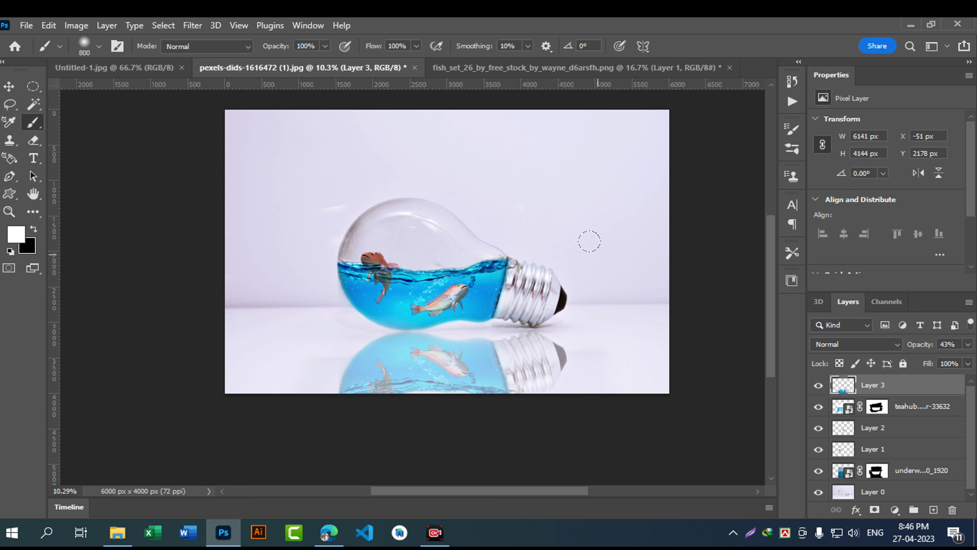
{"action": "mouse_move", "coordinate": [582, 408]}
{"action": "left_mouse_down"}
{"action": "mouse_move", "coordinate": [617, 411]}
{"action": "mouse_move", "coordinate": [632, 384]}
{"action": "mouse_move", "coordinate": [550, 379]}
{"action": "mouse_move", "coordinate": [434, 397]}
{"action": "mouse_move", "coordinate": [360, 400]}
{"action": "mouse_move", "coordinate": [546, 382]}
{"action": "mouse_move", "coordinate": [278, 399]}
{"action": "mouse_move", "coordinate": [263, 363]}
{"action": "mouse_move", "coordinate": [379, 404]}
{"action": "left_mouse_up"}
{"action": "key", "text": "bracketright"}
{"action": "key", "text": "bracketright"}
Step: Reduce the reflection layer's opacity to 23% and paint more soft white around its tip and along its lower edge
{"action": "left_click", "coordinate": [968, 345]}
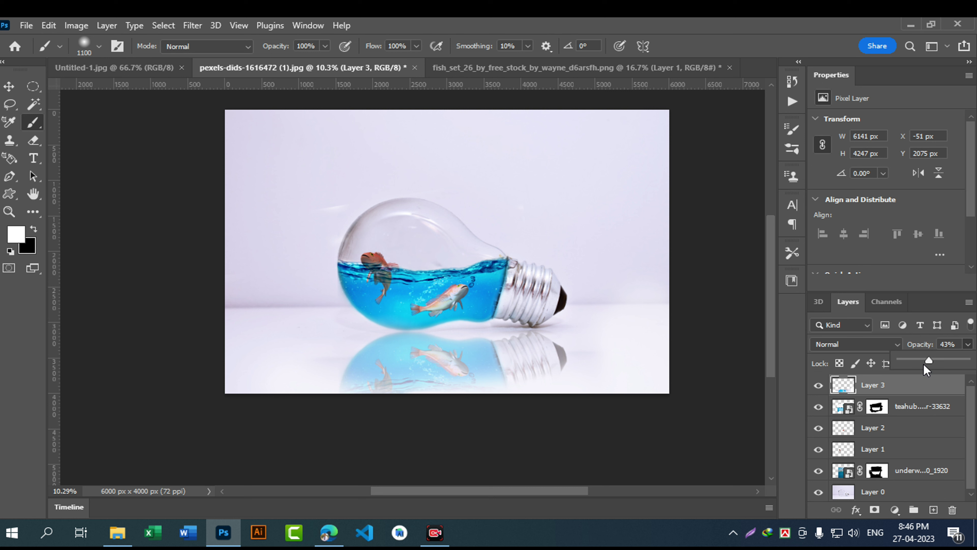
{"action": "mouse_move", "coordinate": [928, 361]}
{"action": "left_mouse_down"}
{"action": "mouse_move", "coordinate": [903, 365]}
{"action": "mouse_move", "coordinate": [916, 362]}
{"action": "left_mouse_up"}
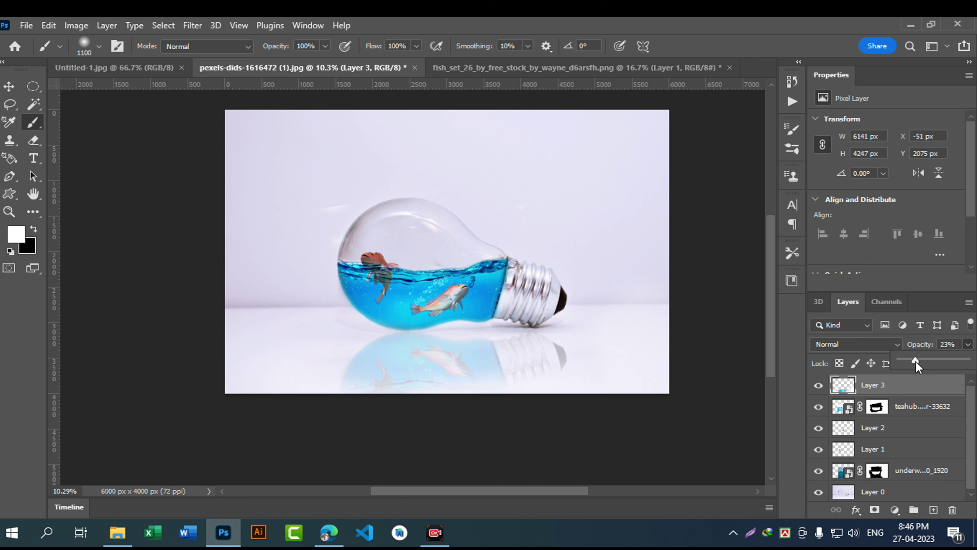
{"action": "left_click", "coordinate": [570, 351]}
{"action": "left_click", "coordinate": [578, 345]}
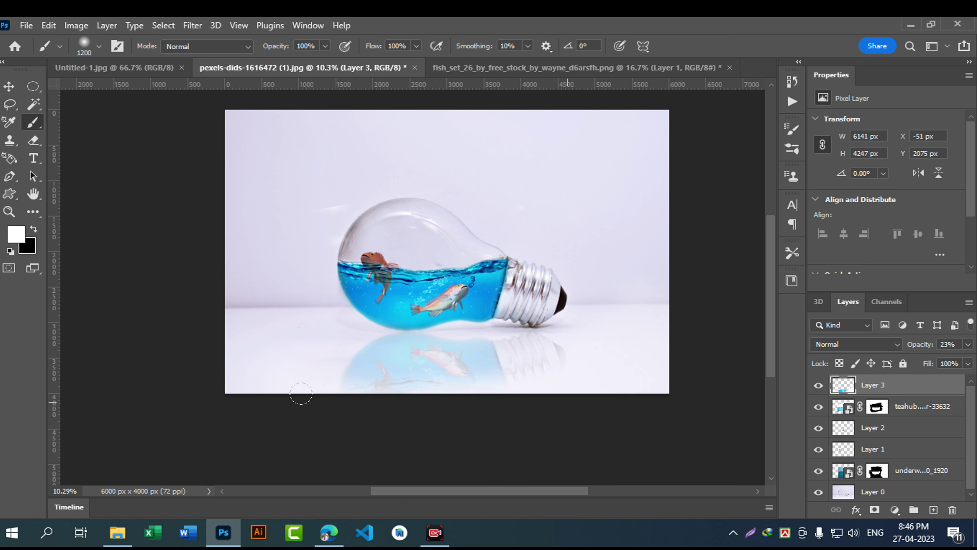
{"action": "left_click_drag", "start_coordinate": [343, 395], "coordinate": [591, 382]}
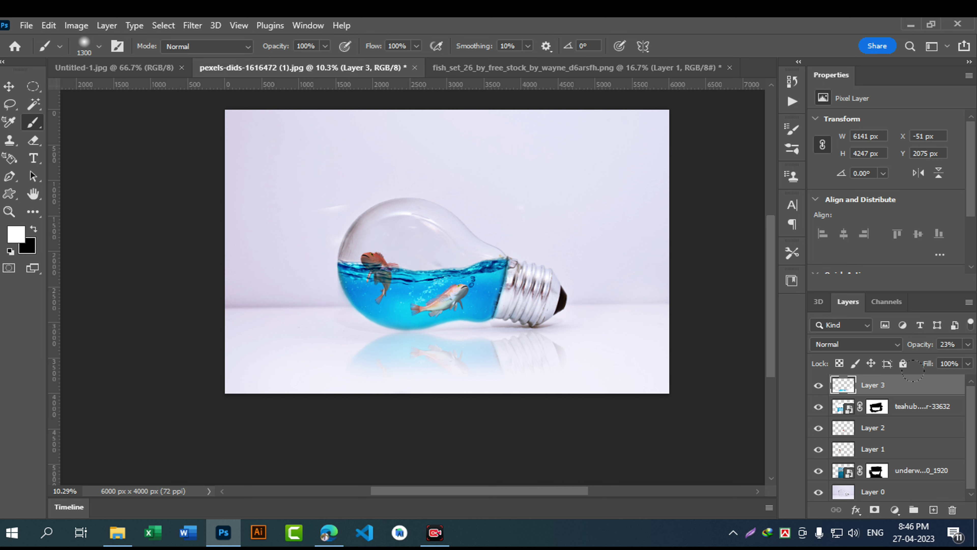
Step: Set the reflection layer's opacity to 24% and paint soft white beside the bulb end of the reflection
{"action": "left_click", "coordinate": [968, 346]}
{"action": "left_click", "coordinate": [919, 360]}
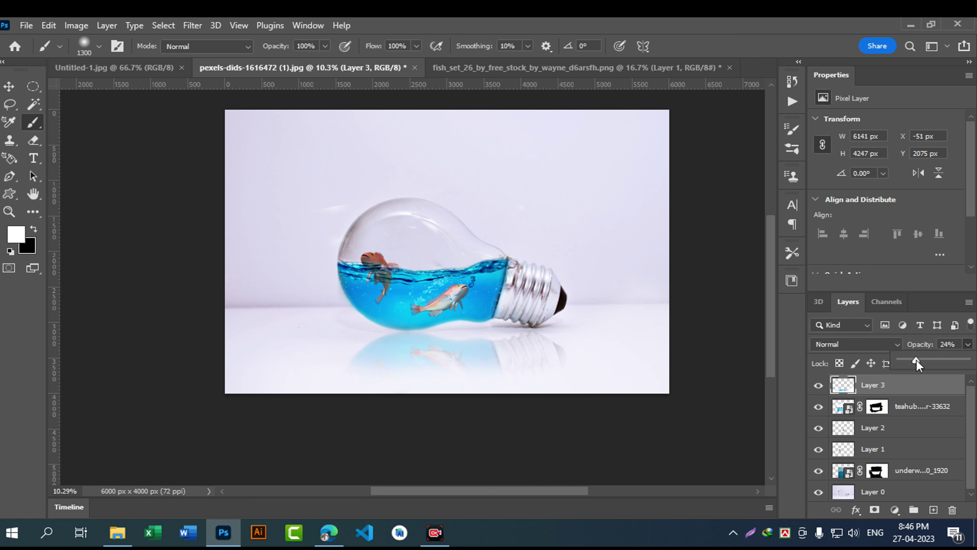
{"action": "left_click_drag", "start_coordinate": [297, 352], "coordinate": [322, 367]}
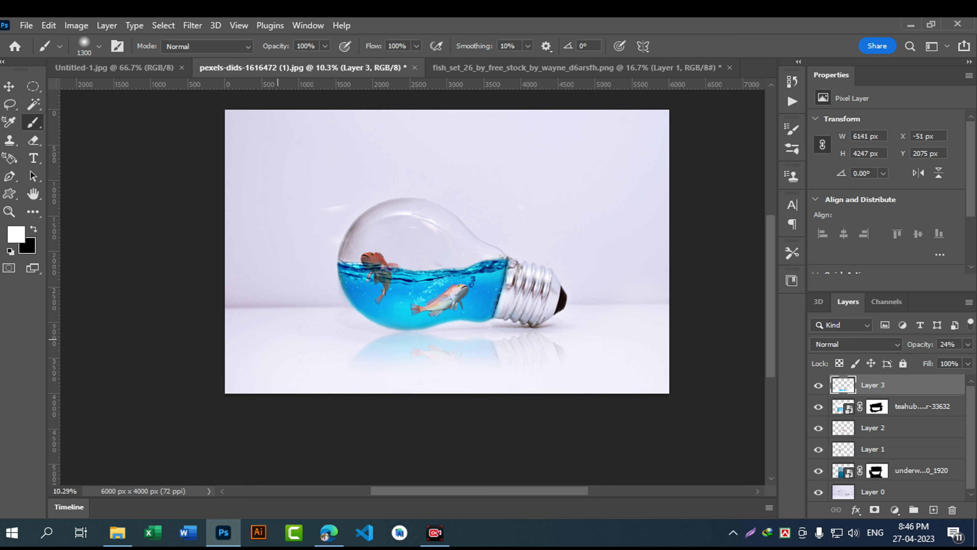
Step: Compare the composition with the reference bulb image in Untitled-1.jpg
{"action": "left_click", "coordinate": [9, 87]}
{"action": "left_click_drag", "start_coordinate": [501, 249], "coordinate": [492, 266]}
{"action": "left_click", "coordinate": [115, 71]}
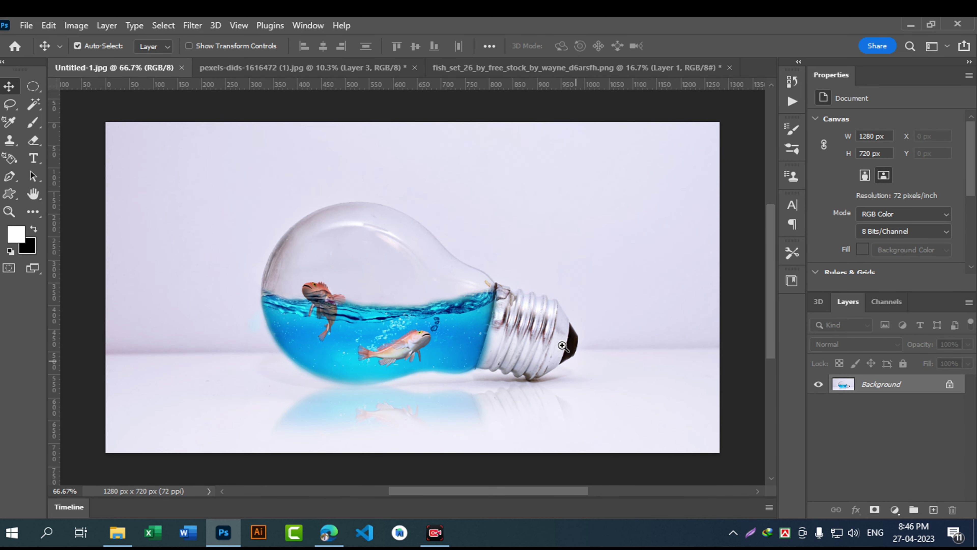
{"action": "left_click_drag", "start_coordinate": [562, 345], "coordinate": [558, 340]}
Step: Close the fish set image without saving its changes
{"action": "left_click", "coordinate": [580, 71]}
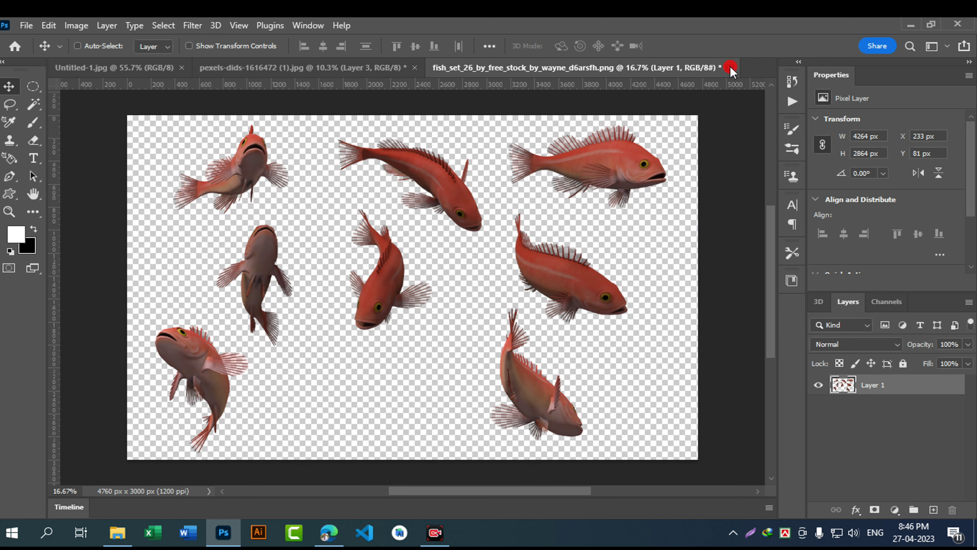
{"action": "left_click", "coordinate": [730, 68]}
{"action": "left_click", "coordinate": [478, 216]}
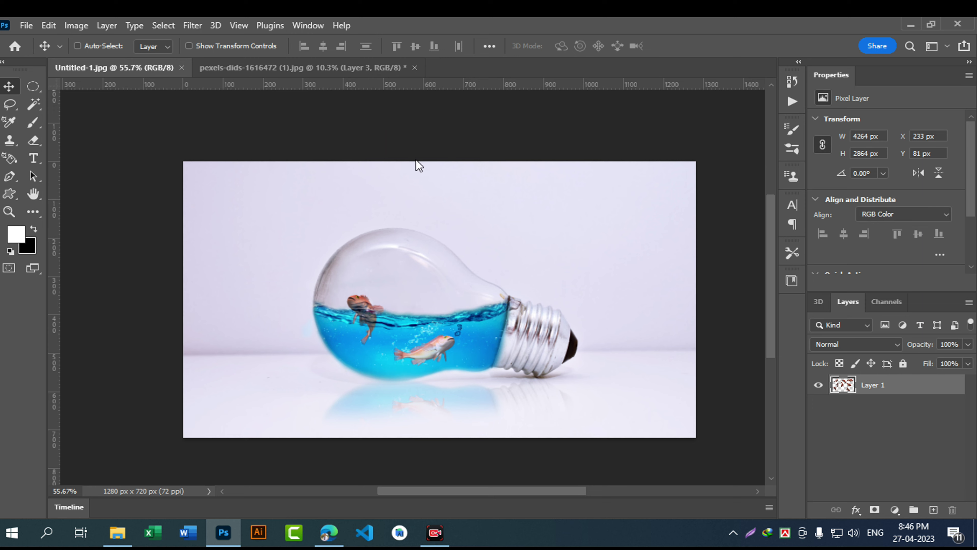
Step: Review the reference image again and examine the composed bulb and its reflection in the pexels document
{"action": "left_click_drag", "start_coordinate": [515, 264], "coordinate": [500, 239]}
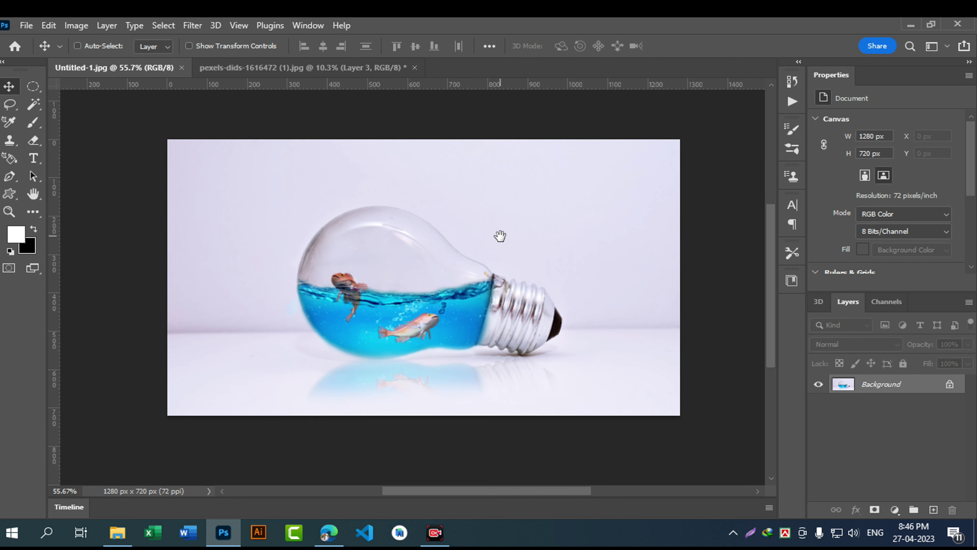
{"action": "left_click", "coordinate": [352, 73]}
{"action": "left_click_drag", "start_coordinate": [456, 290], "coordinate": [469, 313]}
{"action": "left_click_drag", "start_coordinate": [570, 235], "coordinate": [562, 253]}
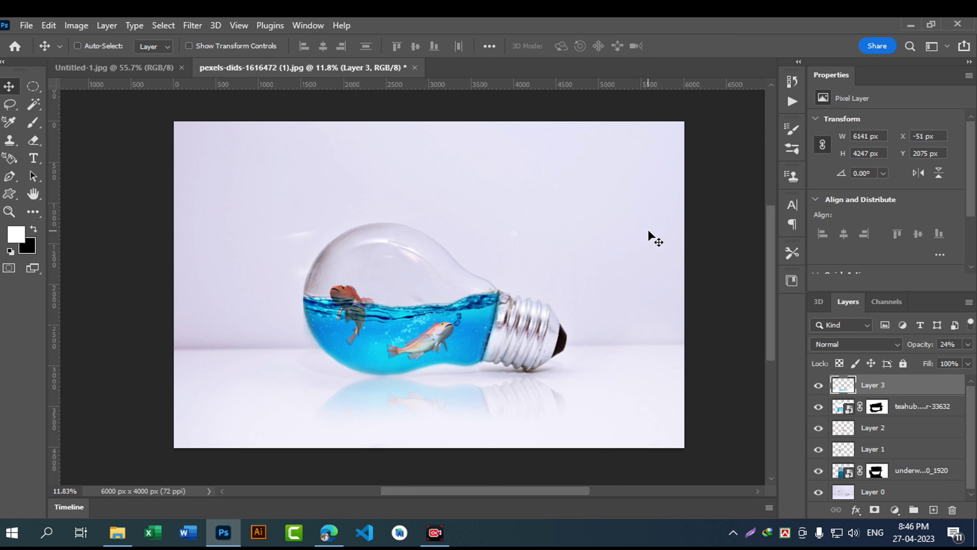